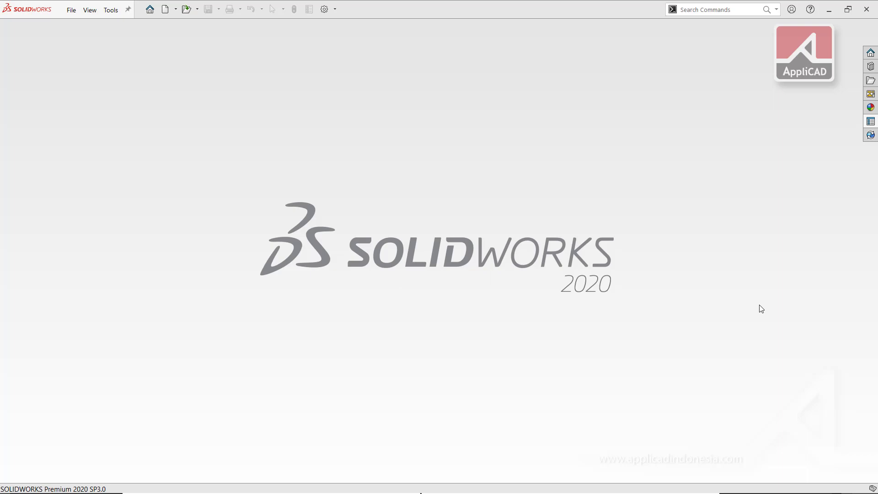
# Step: Return to SOLIDWORKS and create a new single-part document
pyautogui.hotkey('alt', 'Tab')
pyautogui.hotkey('alt', 'Tab')
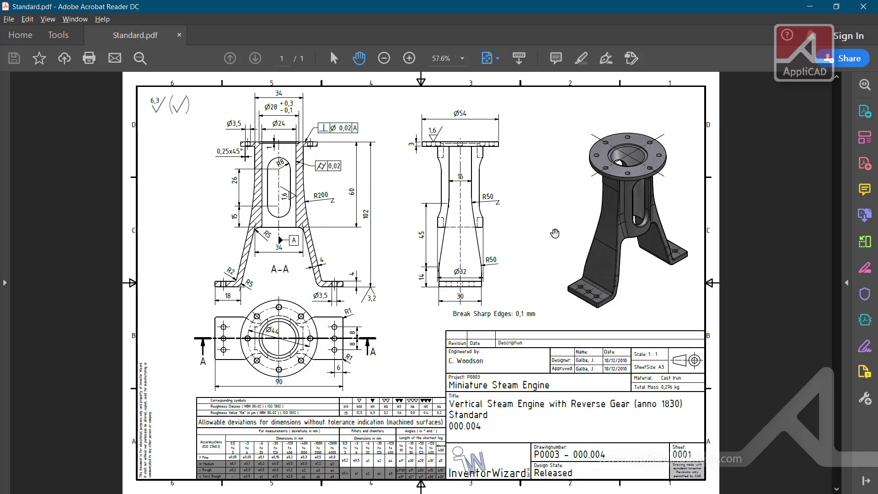
pyautogui.hotkey('alt', 'Tab')
pyautogui.click(467, 229)
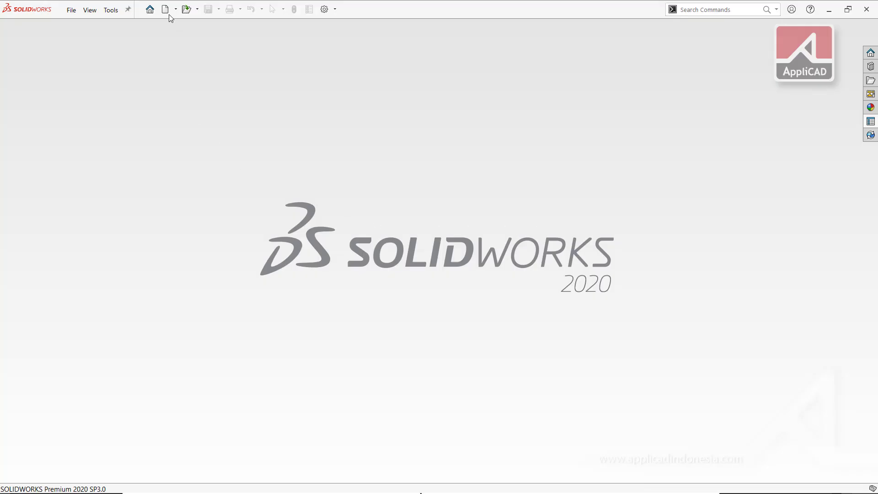
pyautogui.hotkey('ctrl', 'n')
pyautogui.click(229, 164)
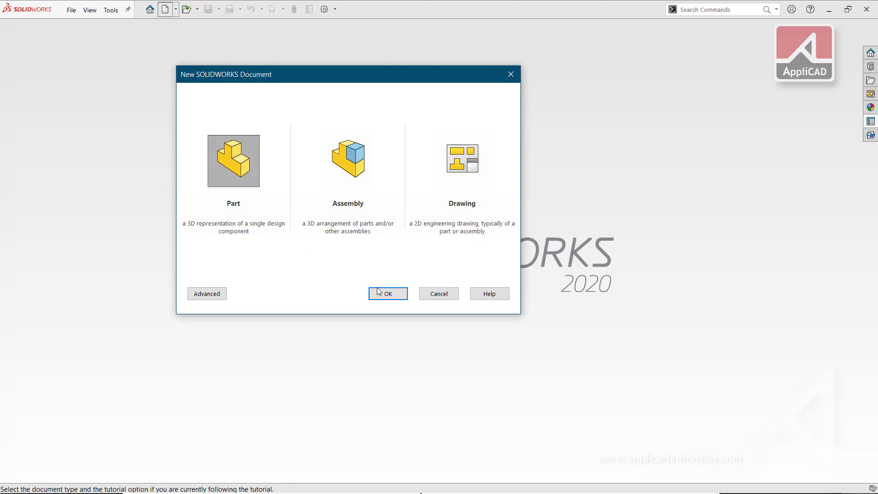
pyautogui.click(388, 293)
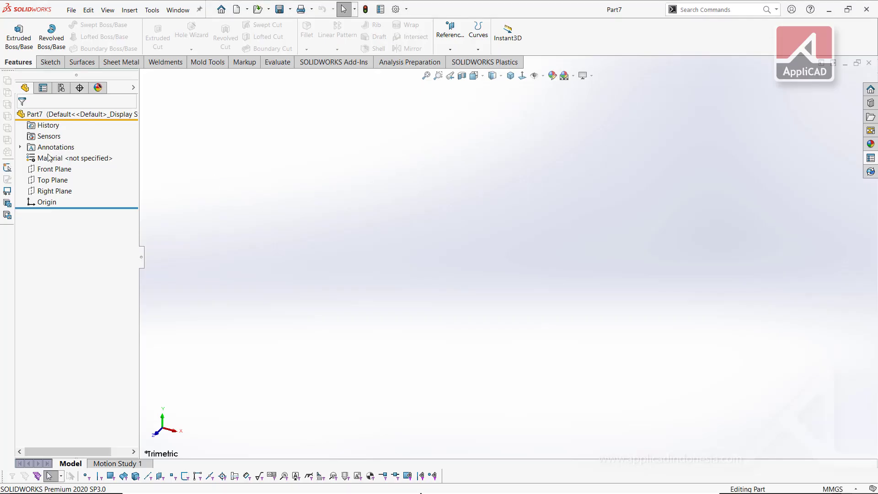
# Step: On the Front Plane, sketch a vertical centerline and a stepped half-profile beside it
pyautogui.click(49, 169)
pyautogui.click(68, 150)
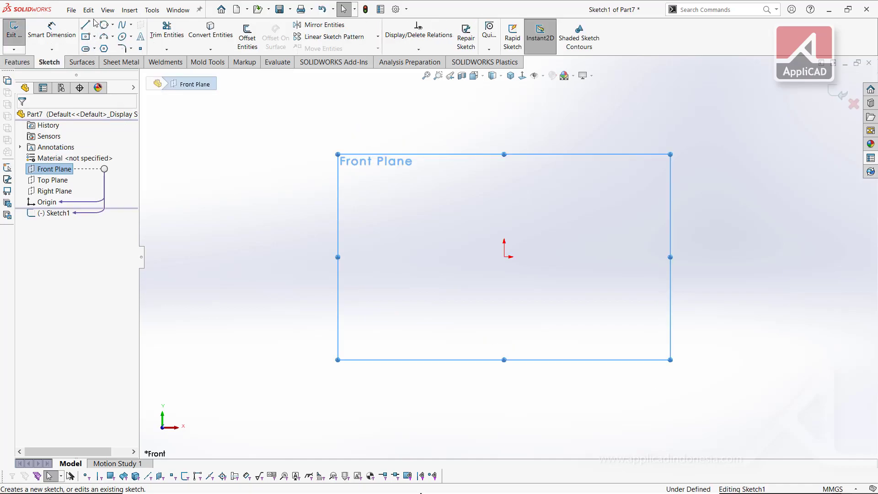
pyautogui.click(95, 24)
pyautogui.click(103, 45)
pyautogui.click(504, 120)
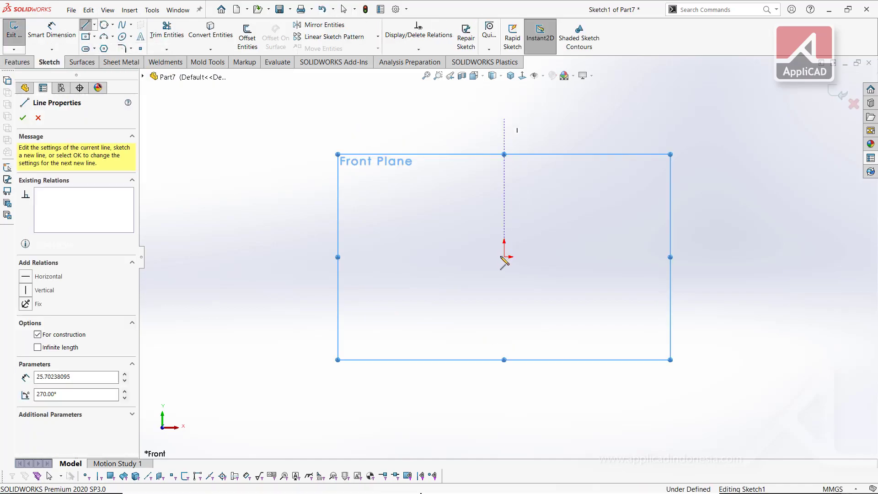
pyautogui.doubleClick(504, 257)
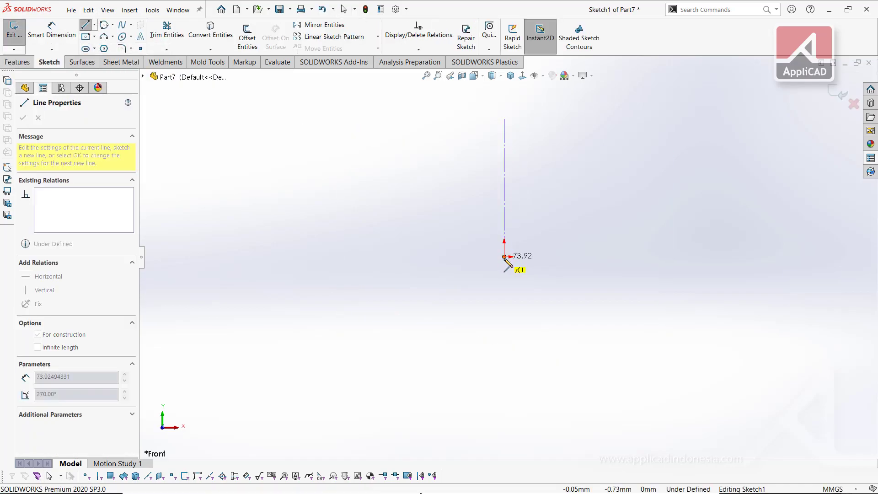
pyautogui.click(602, 257)
pyautogui.click(602, 141)
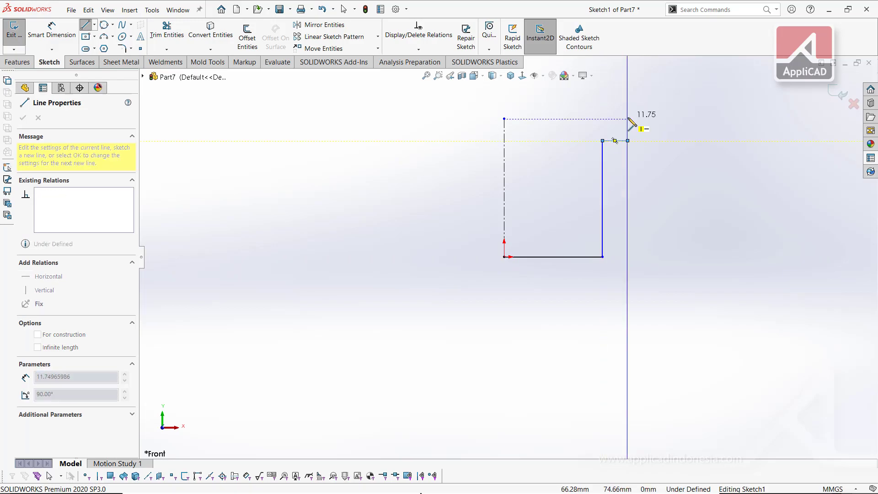
pyautogui.click(628, 119)
pyautogui.doubleClick(504, 119)
pyautogui.press('Escape')
# Step: Dimension the 3 mm flange thickness, 54 mm flange diameter and 32 mm body diameter
pyautogui.press('d')
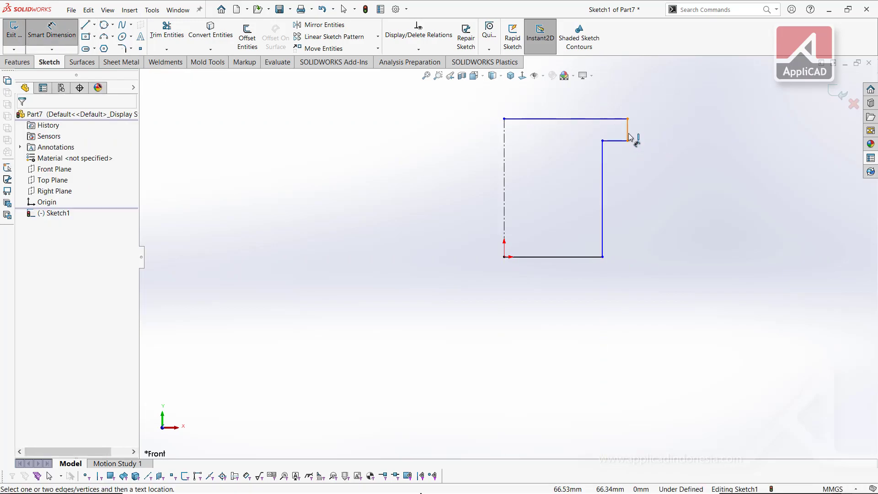
pyautogui.click(629, 136)
pyautogui.click(677, 132)
pyautogui.press('Return')
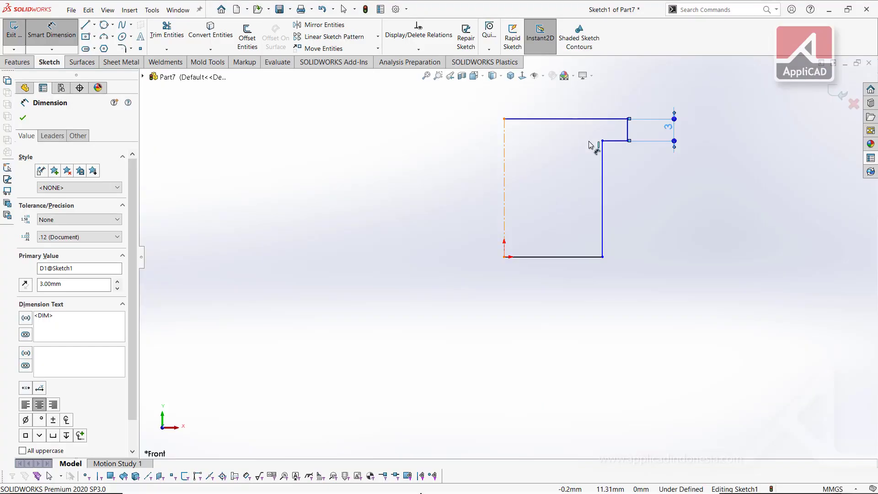
pyautogui.click(627, 132)
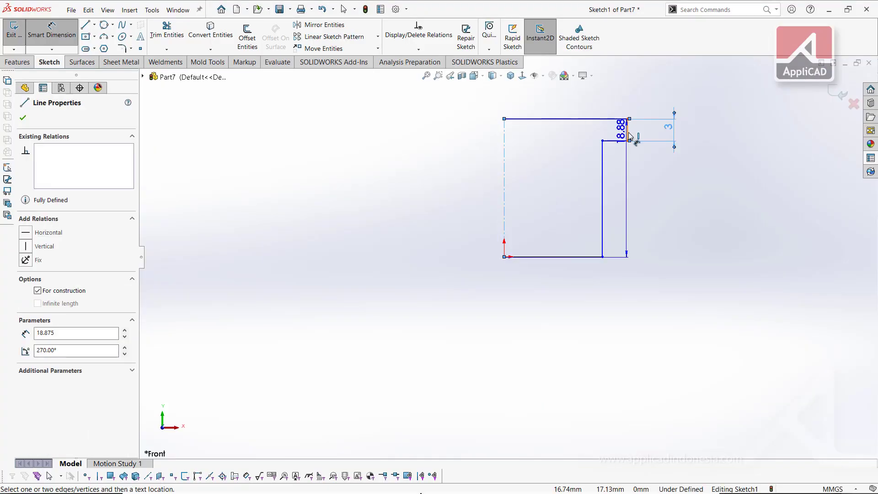
pyautogui.click(505, 151)
pyautogui.click(486, 100)
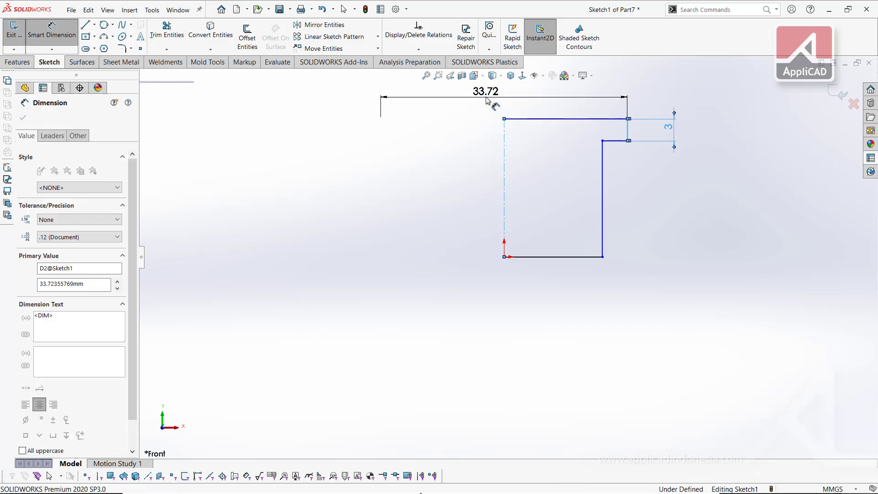
pyautogui.write('54')
pyautogui.press('Return')
pyautogui.click(602, 215)
pyautogui.click(504, 215)
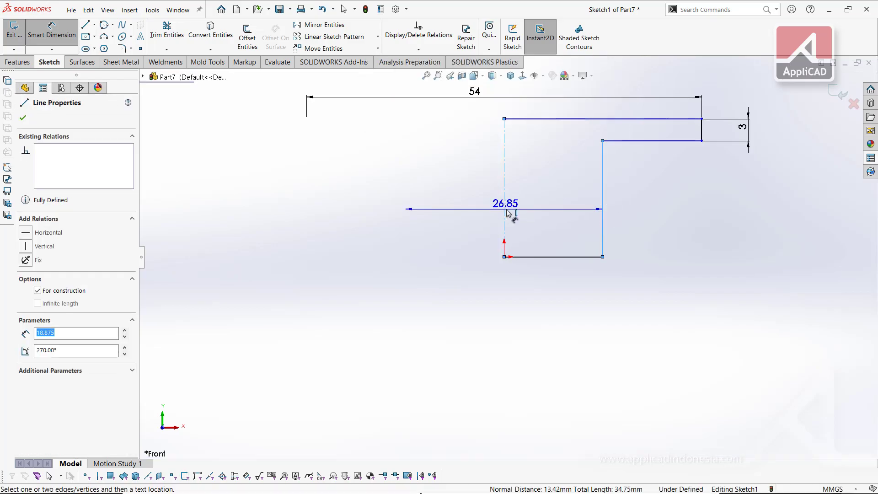
pyautogui.click(477, 311)
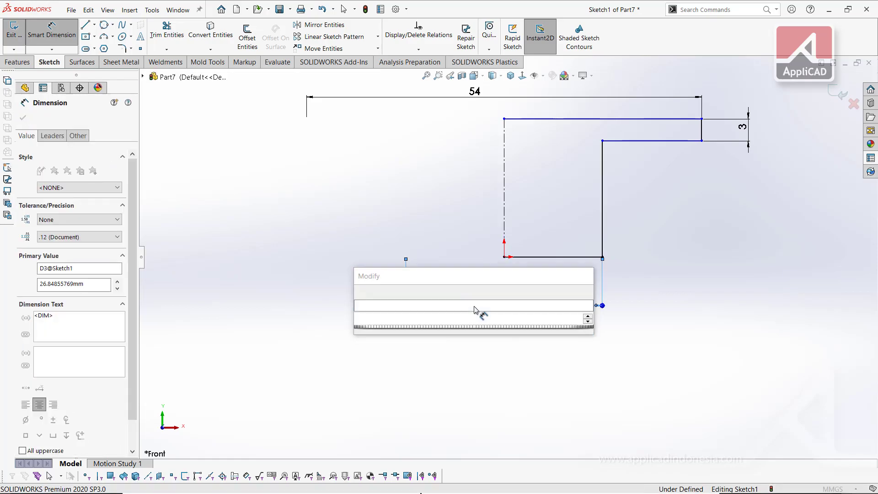
pyautogui.press('Return')
# Step: Add the 60 mm overall height and move the 54 dimension above the sketch
pyautogui.hotkey('alt', 'Tab')
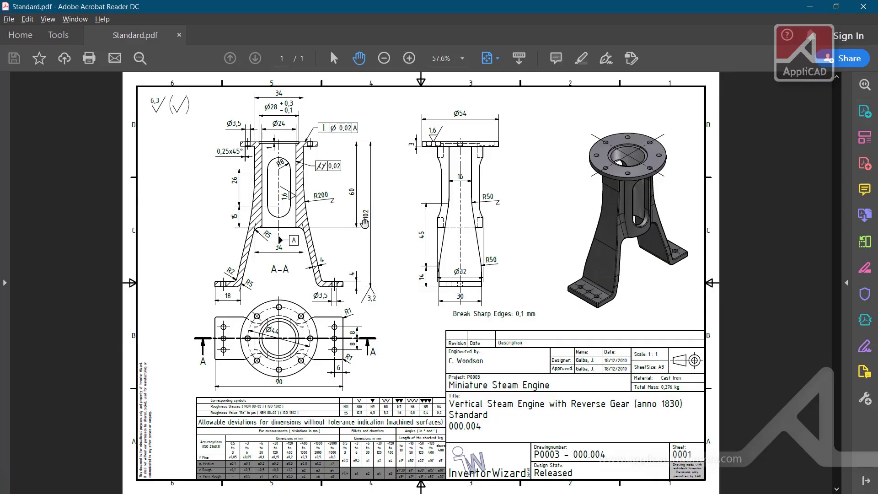
pyautogui.hotkey('alt', 'Tab')
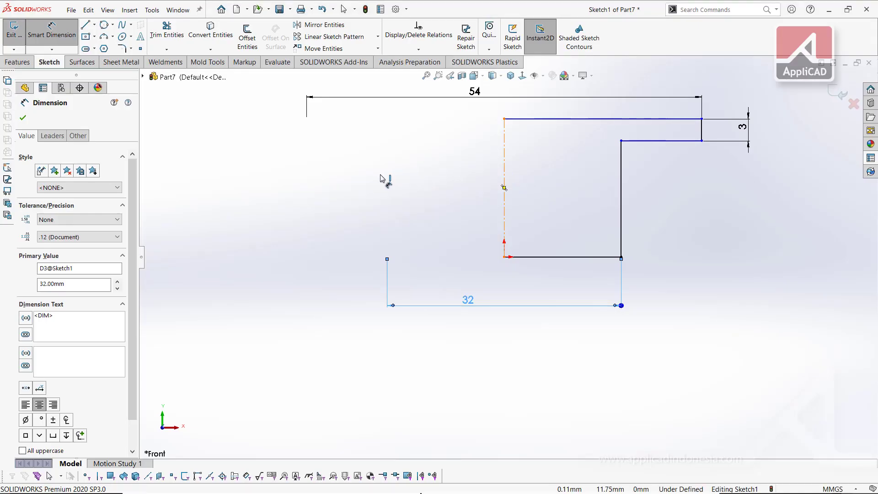
pyautogui.click(381, 178)
pyautogui.press('Return')
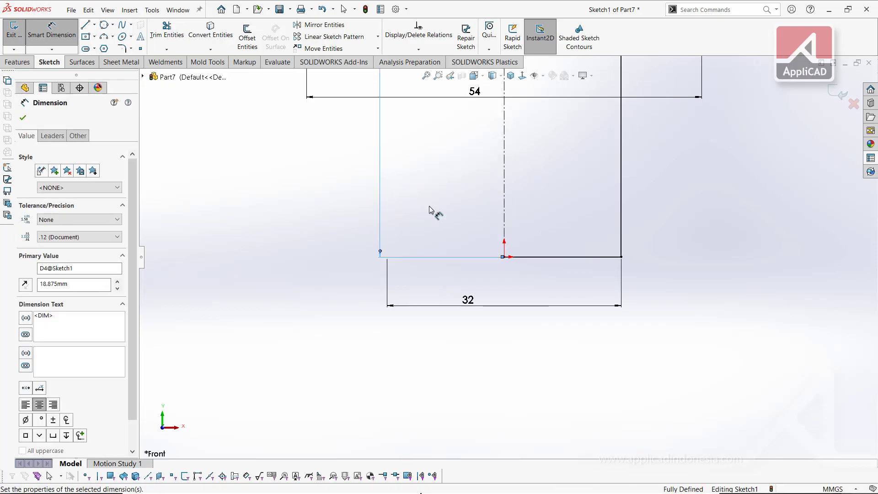
pyautogui.press('Escape')
pyautogui.press('f')
pyautogui.moveTo(462, 277); pyautogui.dragTo(480, 86)
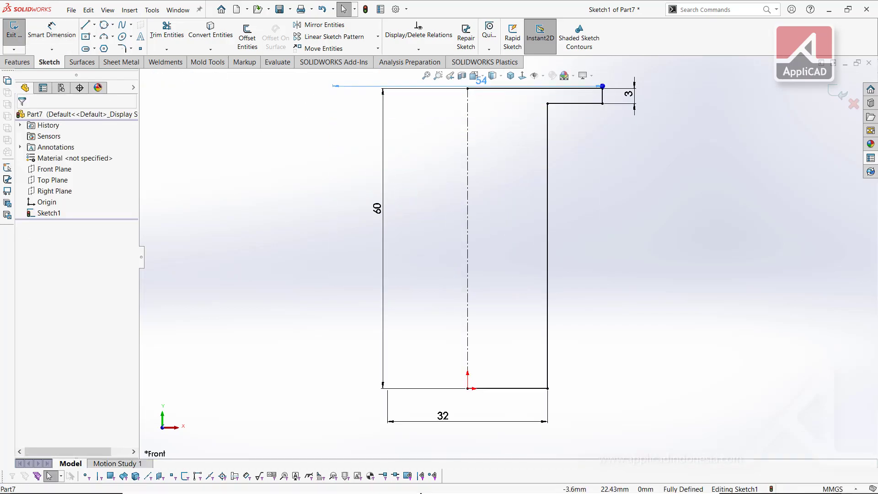
pyautogui.click(481, 86)
pyautogui.press('f')
pyautogui.moveTo(574, 138); pyautogui.dragTo(574, 106)
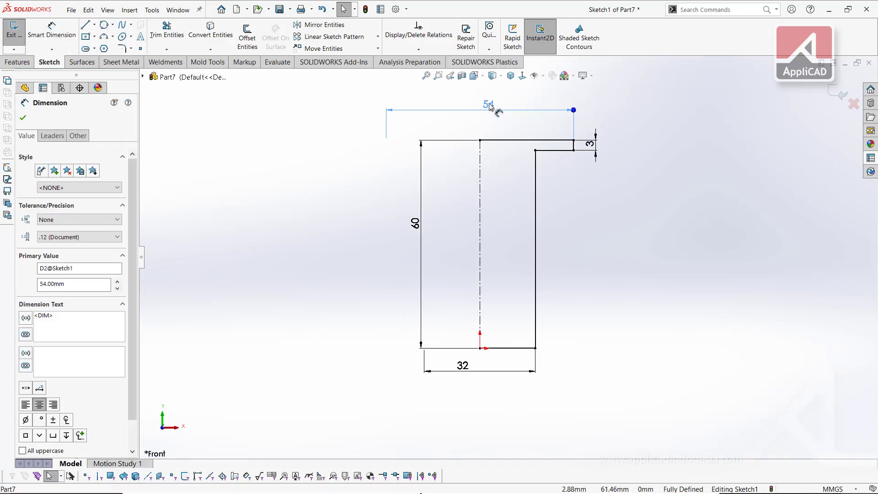
pyautogui.click(600, 197)
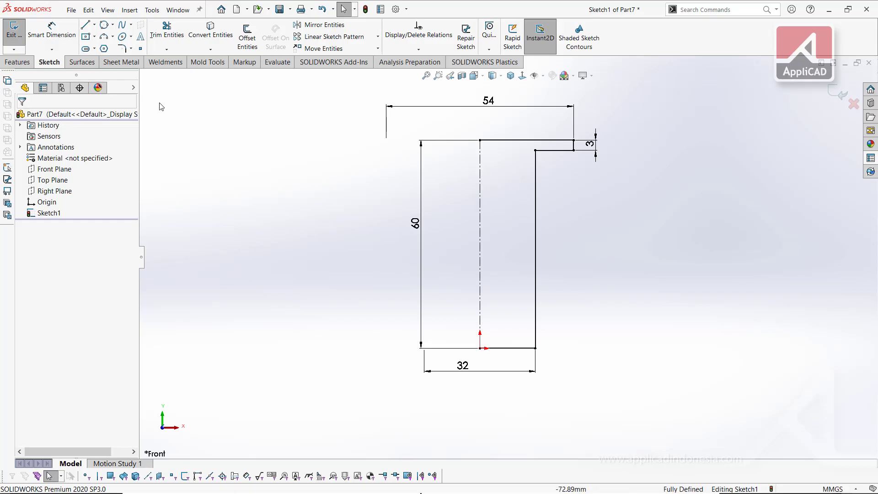
# Step: Revolve the auto-closed sketch a full 360° Blind about its centerline to create Revolve1
pyautogui.click(17, 66)
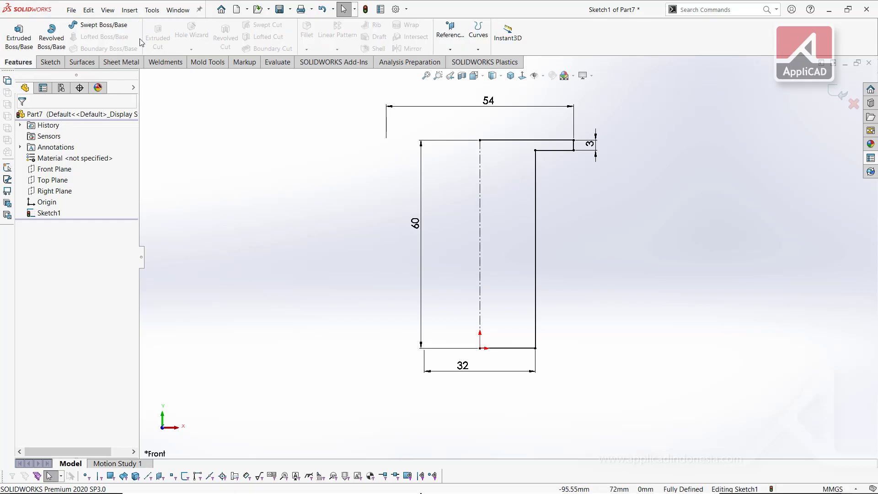
pyautogui.click(63, 45)
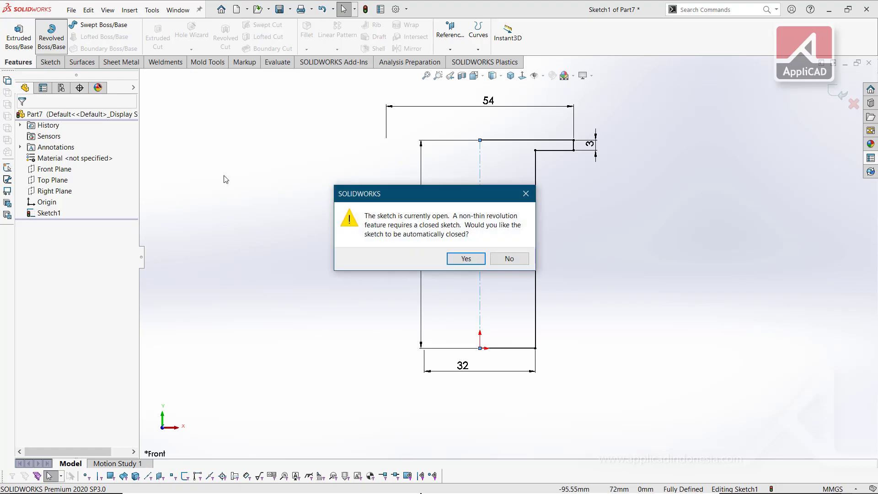
pyautogui.click(467, 262)
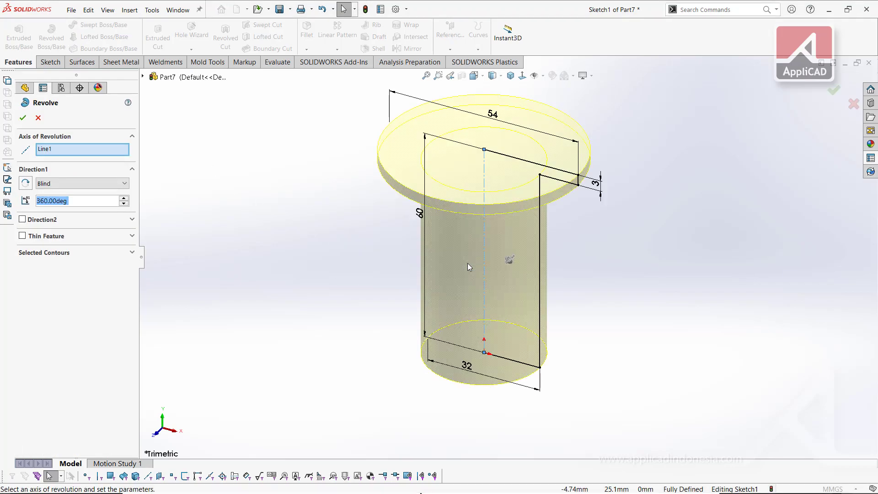
pyautogui.click(24, 118)
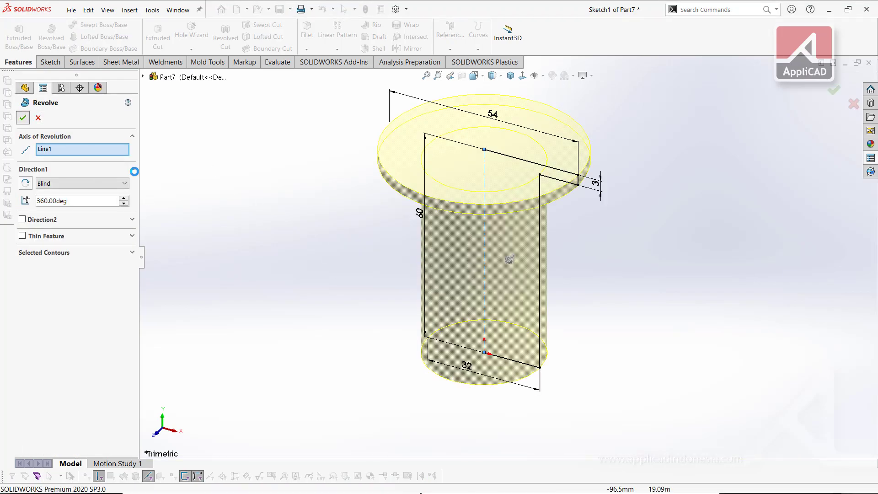
pyautogui.click(262, 202)
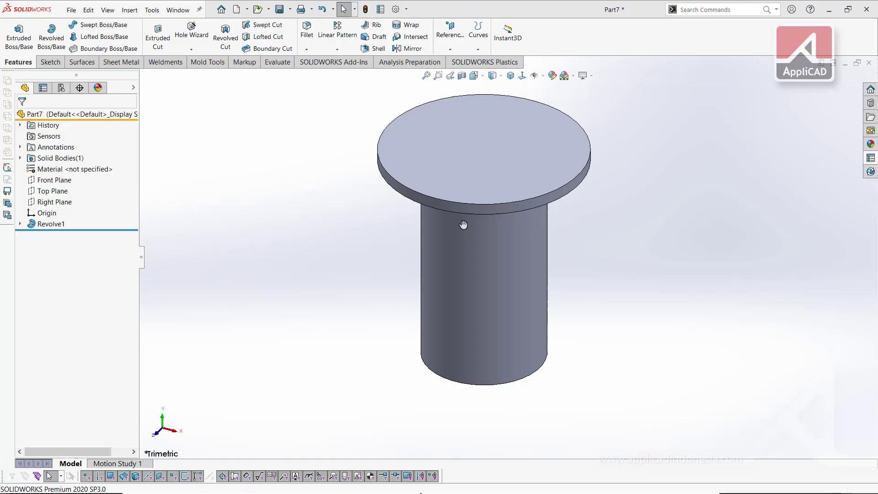
# Step: Start Sketch2 on the Right Plane with a corner rectangle dimensioned 16 mm wide
pyautogui.click(54, 180)
pyautogui.click(54, 201)
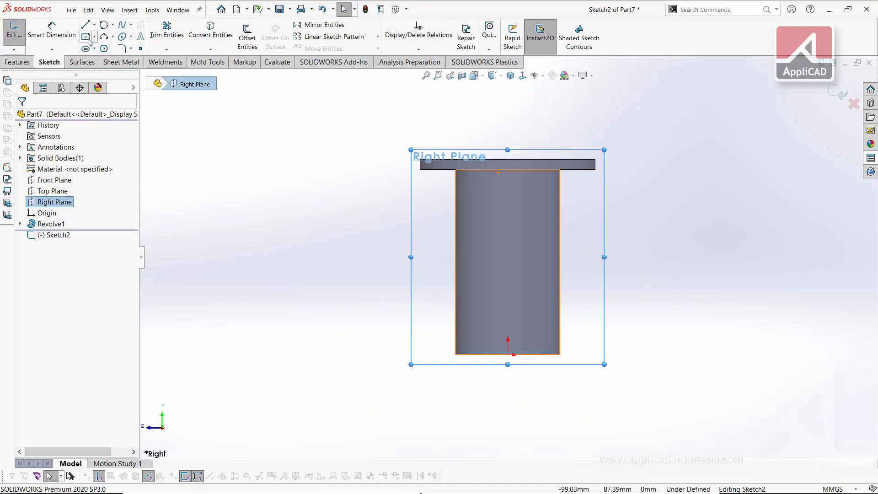
pyautogui.click(85, 36)
pyautogui.click(28, 152)
pyautogui.click(479, 170)
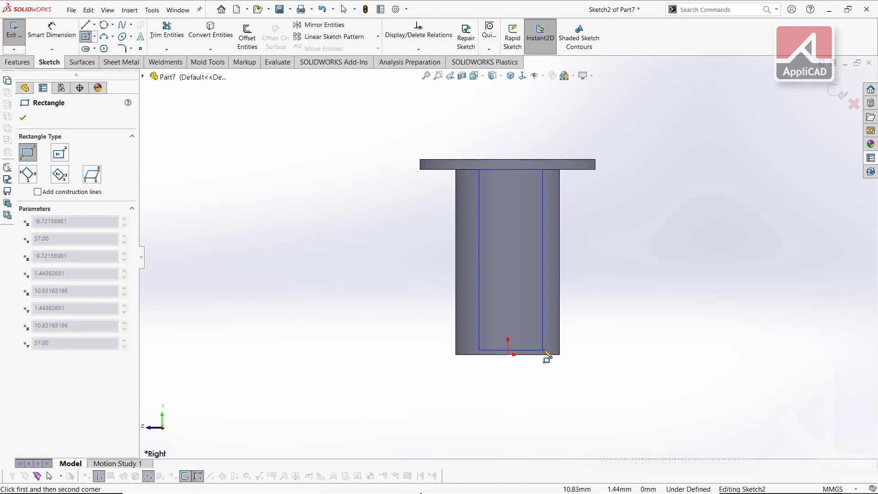
pyautogui.click(544, 350)
pyautogui.press('Escape')
pyautogui.press('d')
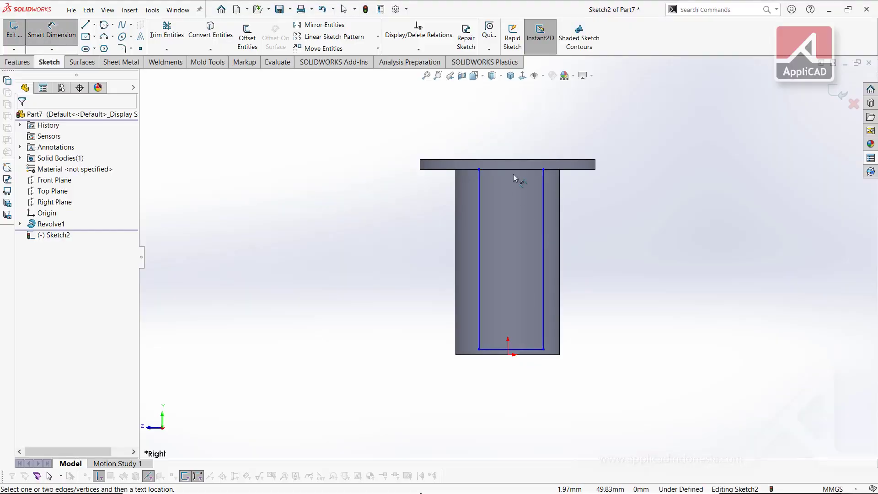
pyautogui.click(513, 174)
pyautogui.click(517, 122)
pyautogui.write('16')
pyautogui.press('Return')
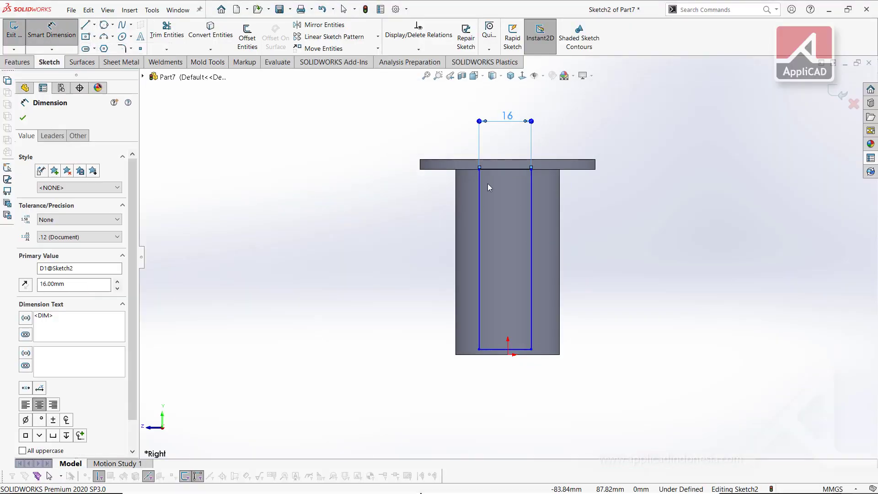
# Step: Draw a vertical centerline from the rectangle's top midpoint down to the origin
pyautogui.press('l')
pyautogui.click(505, 169)
pyautogui.click(507, 350)
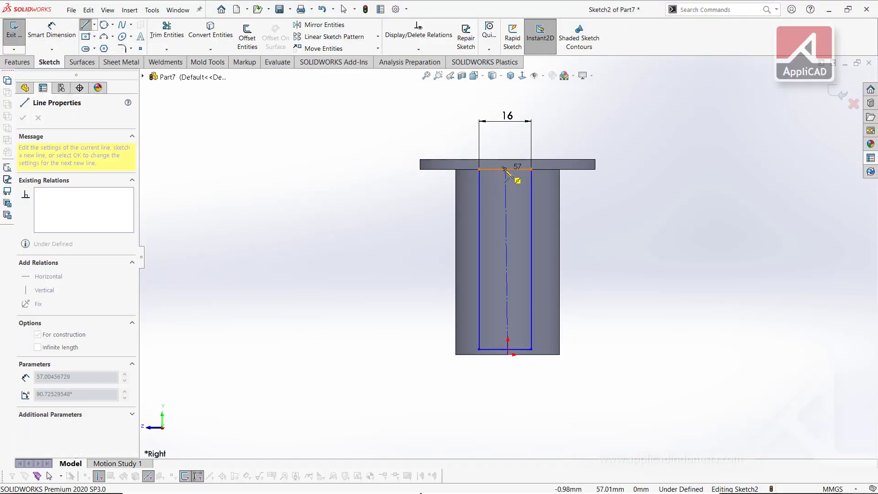
pyautogui.click(506, 196)
pyautogui.click(673, 231)
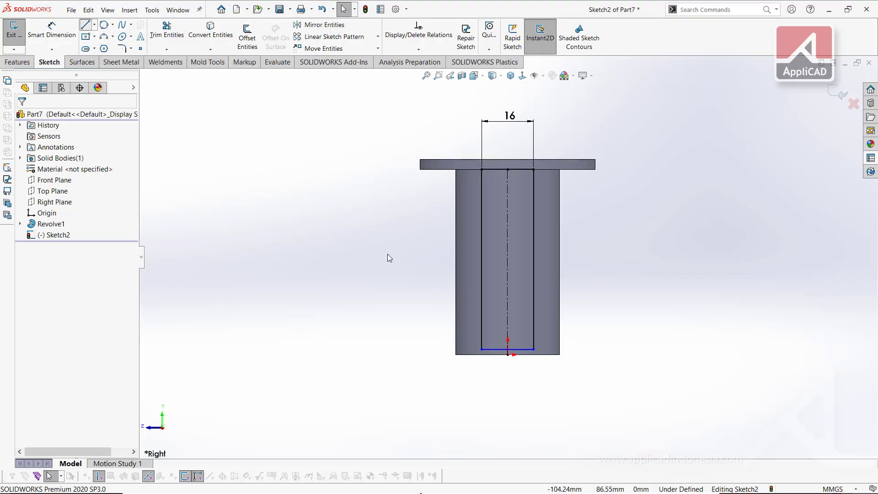
# Step: Draw the tapered leg outline: two slanted sides, short verticals and a bottom line
pyautogui.press('l')
pyautogui.click(482, 350)
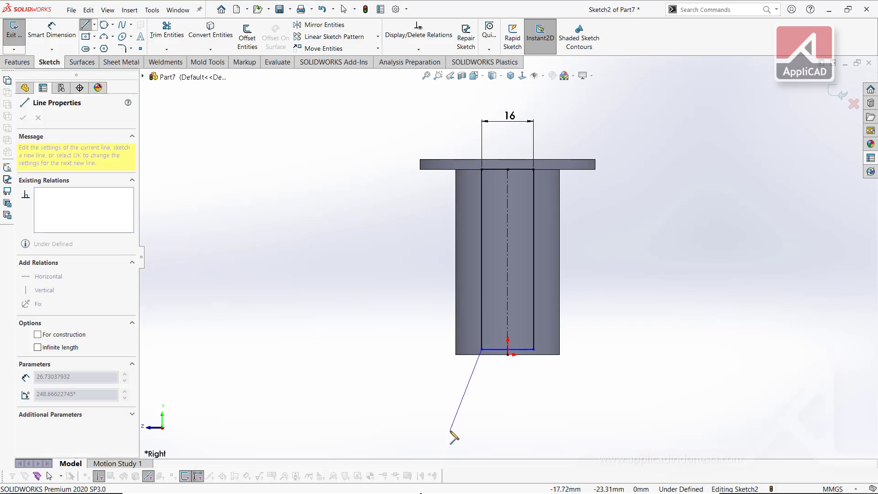
pyautogui.click(451, 438)
pyautogui.click(469, 432)
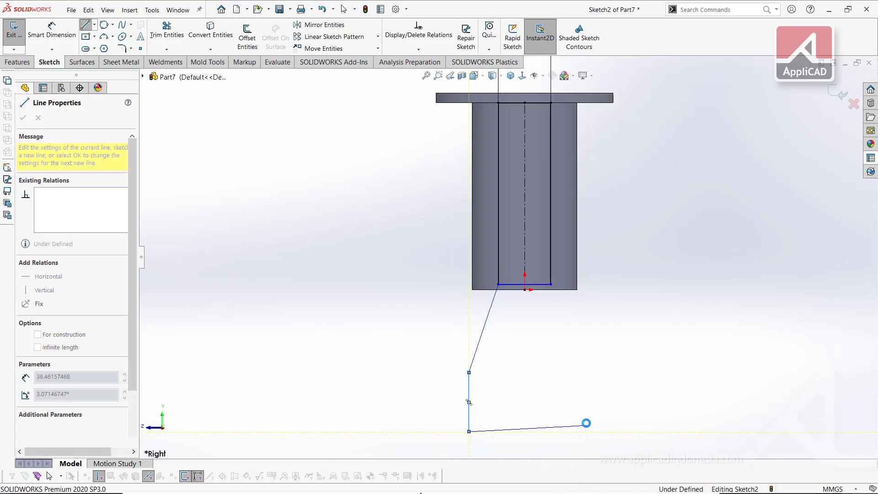
pyautogui.press('Escape')
pyautogui.press('l')
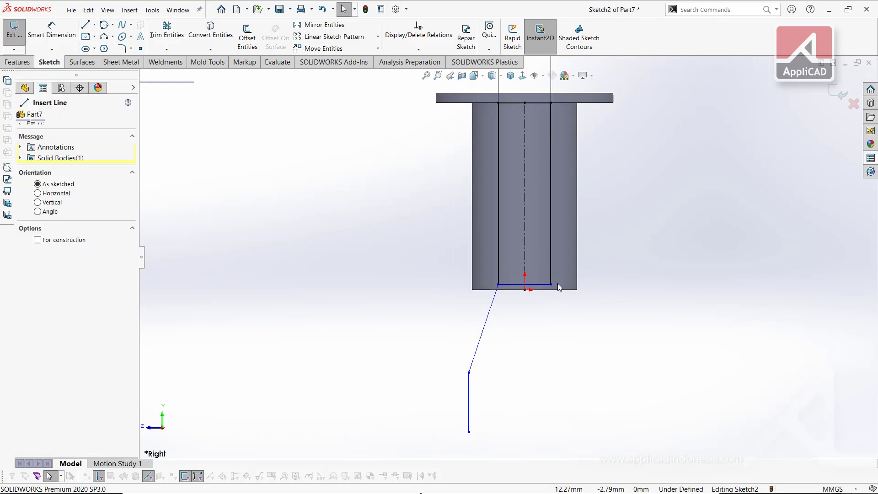
pyautogui.click(551, 285)
pyautogui.click(580, 372)
pyautogui.click(580, 432)
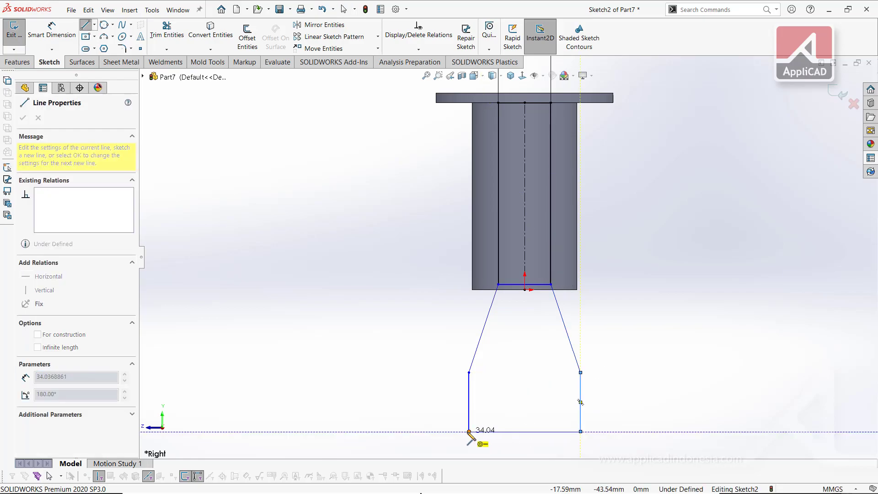
pyautogui.click(469, 432)
pyautogui.press('Escape')
# Step: Make the two slanted lines symmetric about the centerline
pyautogui.click(486, 321)
pyautogui.keyDown('ctrl'); pyautogui.click(525, 247); pyautogui.keyUp('ctrl')
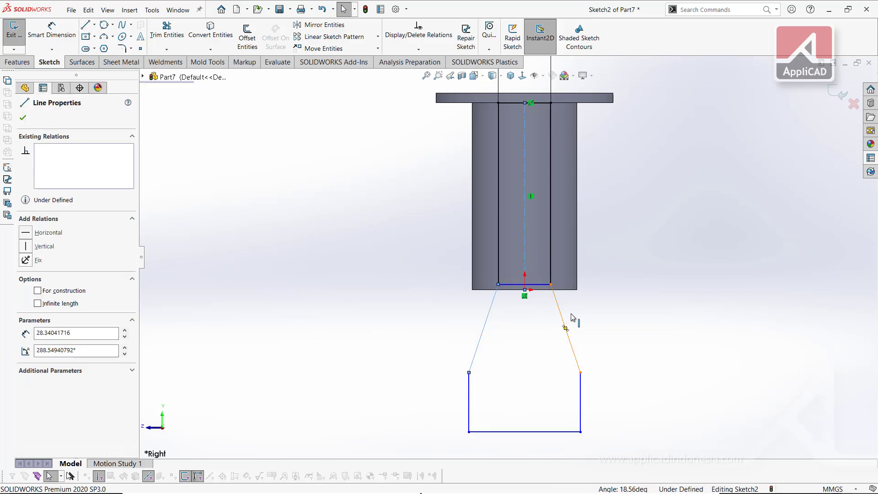
pyautogui.keyDown('ctrl'); pyautogui.click(568, 323); pyautogui.keyUp('ctrl')
pyautogui.click(48, 356)
pyautogui.click(350, 324)
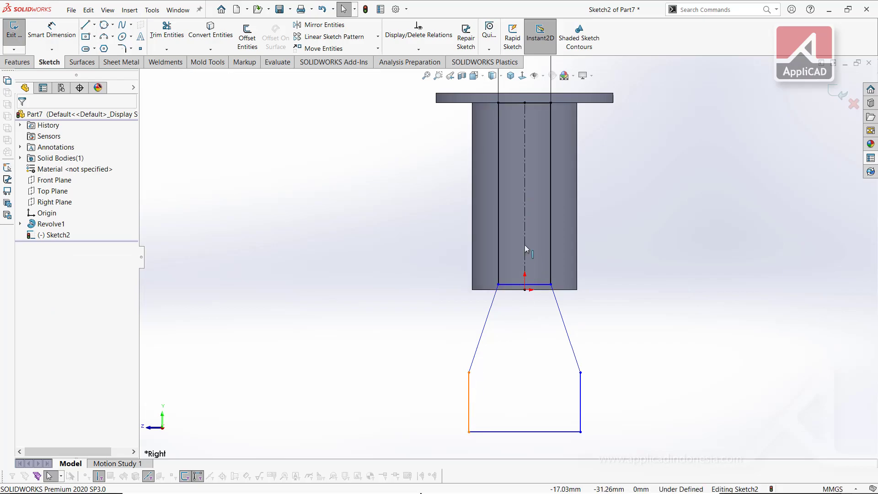
# Step: Dimension the 14 mm side height, the 45 mm taper height and 102 mm overall height
pyautogui.click(469, 402)
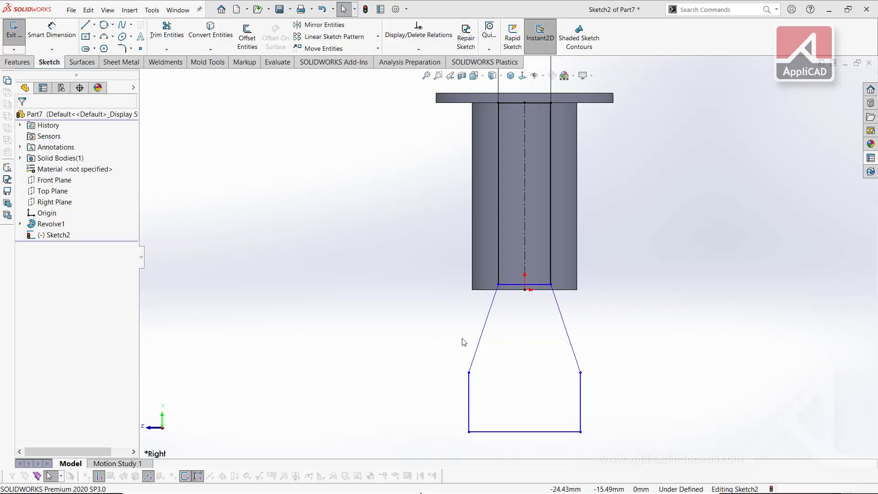
pyautogui.click(430, 403)
pyautogui.write('14.00mm')
pyautogui.press('Return')
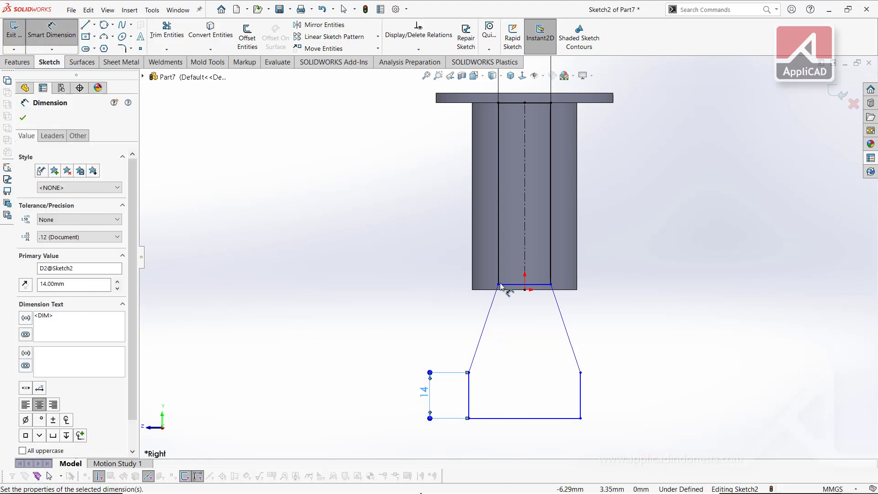
pyautogui.click(498, 284)
pyautogui.click(467, 373)
pyautogui.click(396, 325)
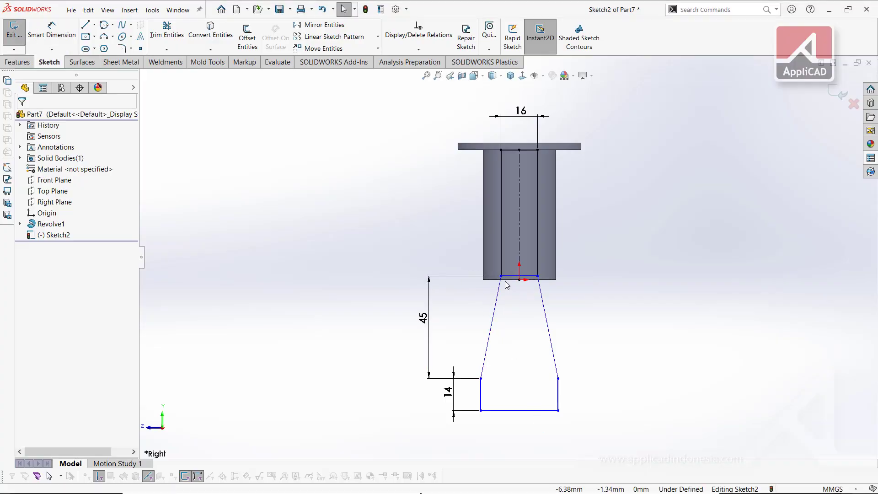
pyautogui.click(506, 283)
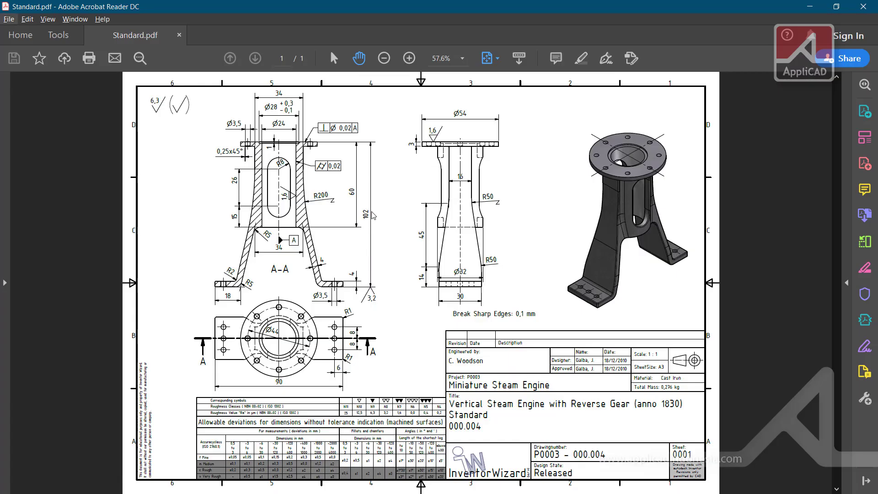
pyautogui.click(361, 264)
pyautogui.write('102')
pyautogui.press('Return')
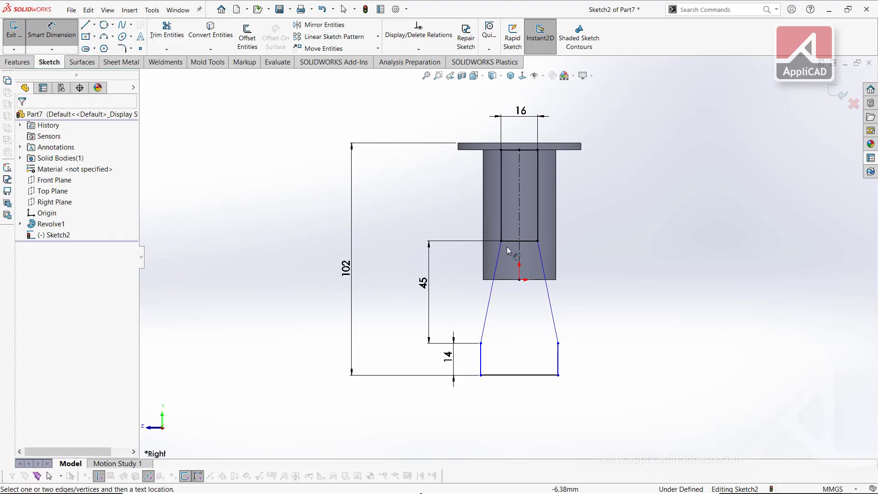
# Step: Set the bottom line width to 30 mm, fully defining the leg profile
pyautogui.click(500, 241)
pyautogui.press('Escape')
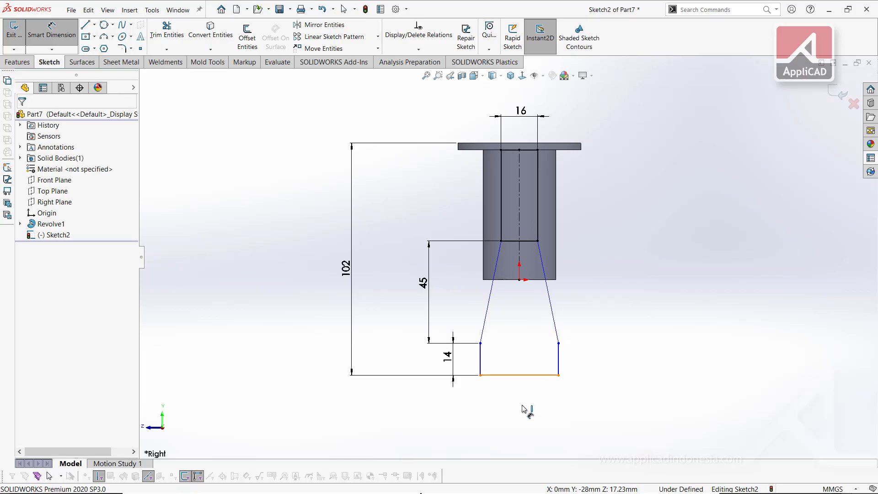
pyautogui.click(525, 412)
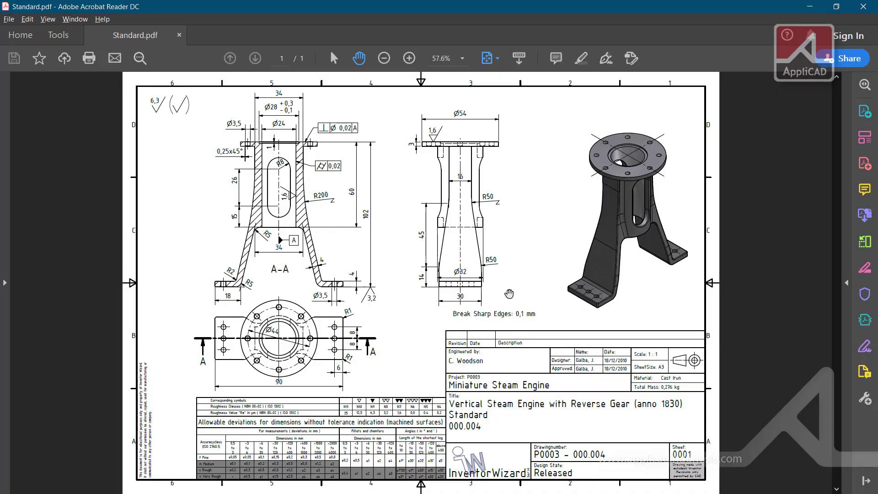
pyautogui.write('30')
pyautogui.press('Return')
pyautogui.click(122, 48)
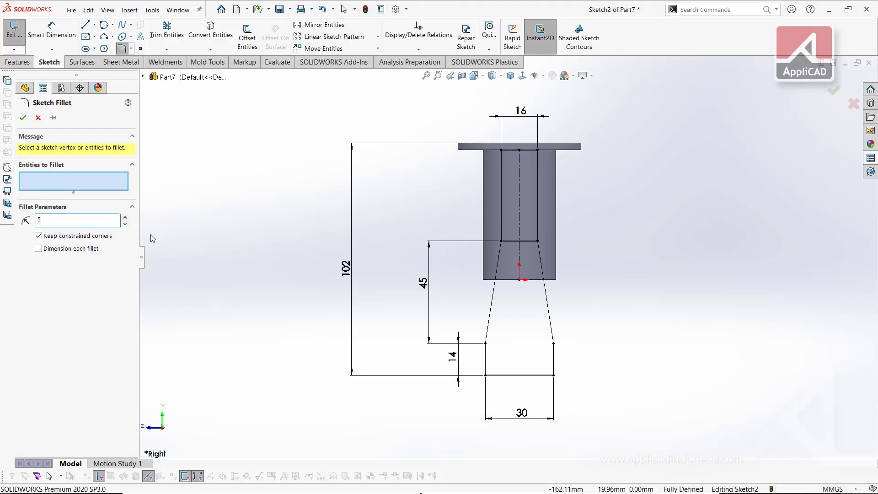
# Step: Round the bends of the tapered sides with R50 sketch fillets, then view the reference PDF
pyautogui.click(485, 343)
pyautogui.click(554, 343)
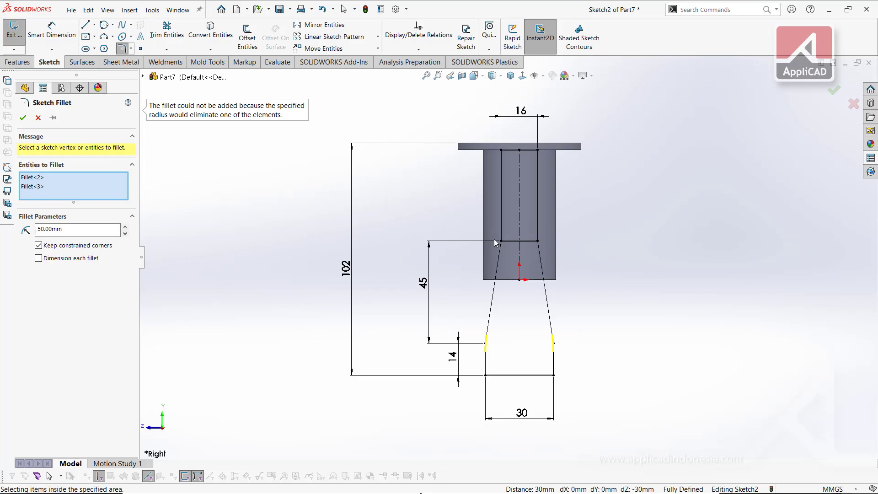
pyautogui.click(23, 118)
pyautogui.click(167, 32)
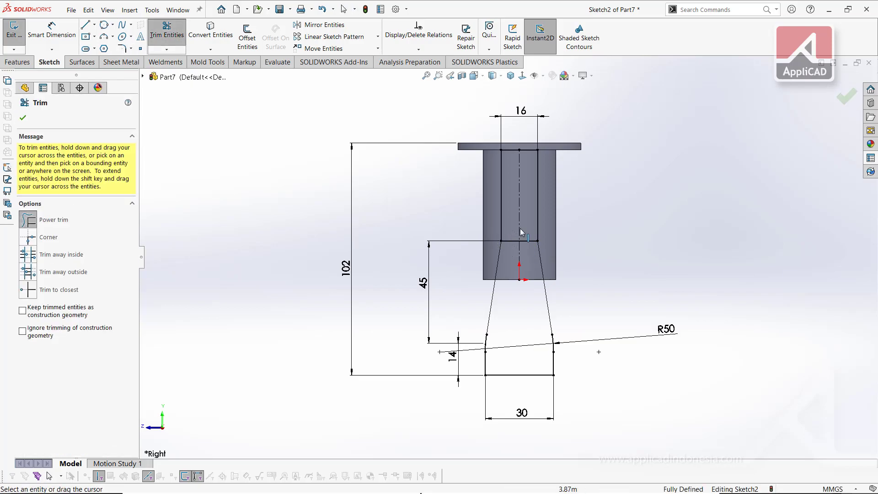
pyautogui.click(122, 48)
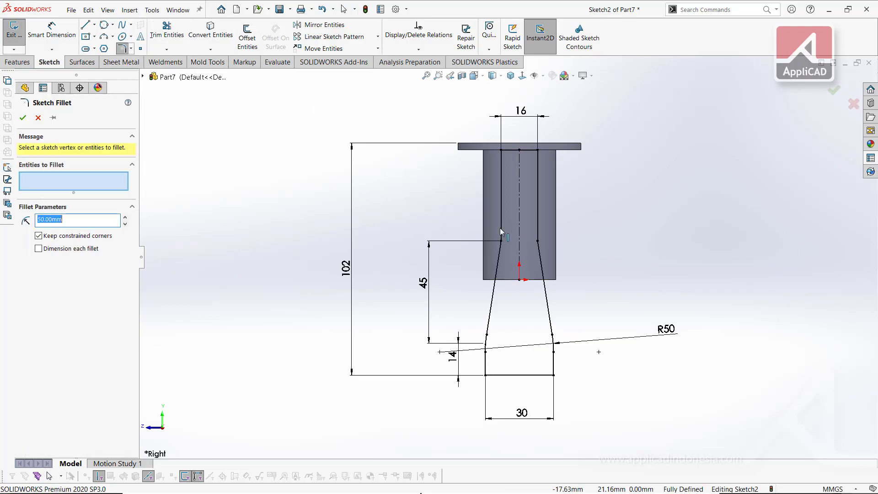
pyautogui.click(500, 236)
pyautogui.click(538, 238)
pyautogui.click(22, 117)
pyautogui.hotkey('alt', 'Tab')
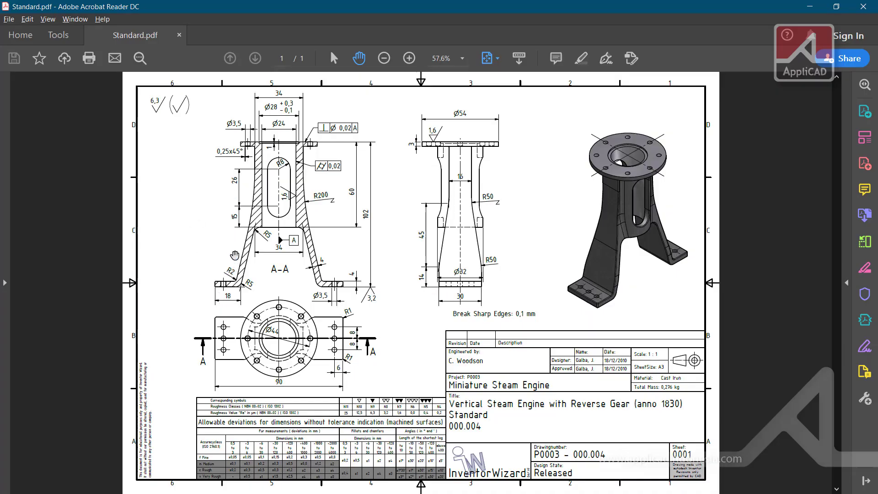
# Step: Extrude the leg profile 50 mm Blind into Boss-Extrude1 and inspect it in isometric view
pyautogui.hotkey('alt', 'Tab')
pyautogui.moveTo(260, 196); pyautogui.dragTo(320, 196, button='middle')
pyautogui.click(17, 62)
pyautogui.click(19, 34)
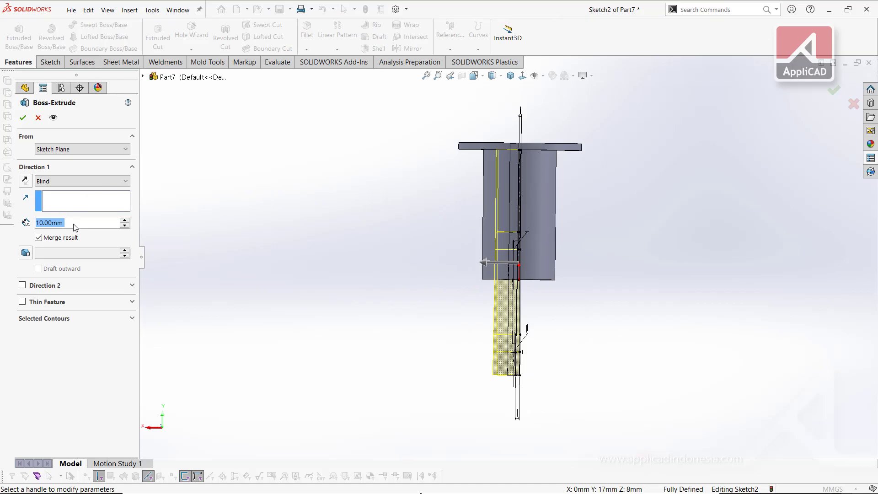
pyautogui.write('50')
pyautogui.press('Return')
pyautogui.press('Return')
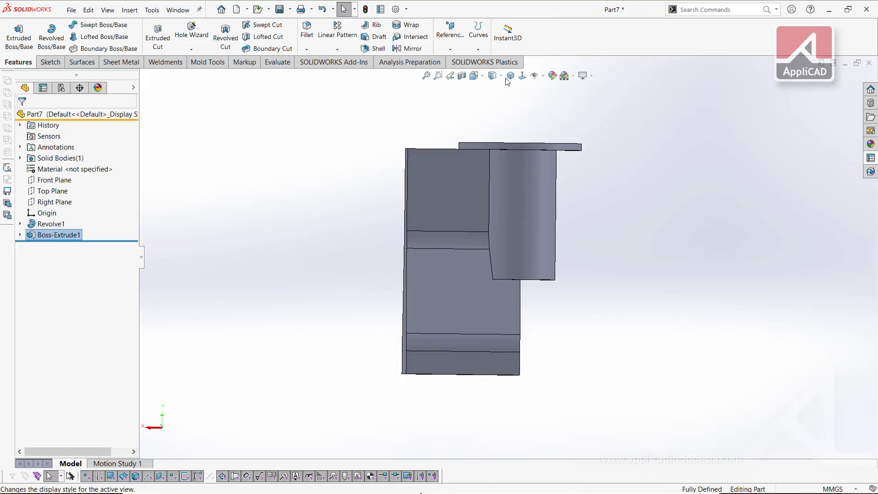
pyautogui.hotkey('ctrl', '7')
pyautogui.moveTo(676, 189); pyautogui.dragTo(489, 203, button='middle')
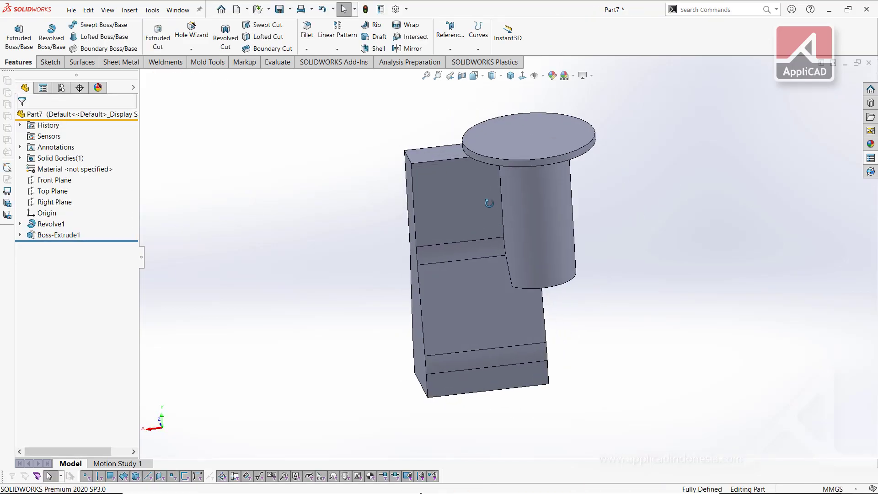
pyautogui.moveTo(508, 247); pyautogui.dragTo(490, 202, button='middle')
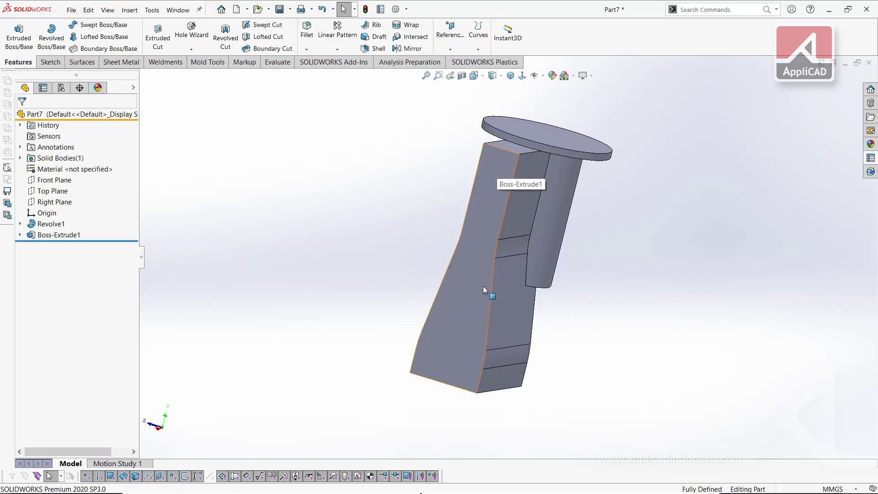
pyautogui.moveTo(525, 243); pyautogui.dragTo(456, 221, button='middle')
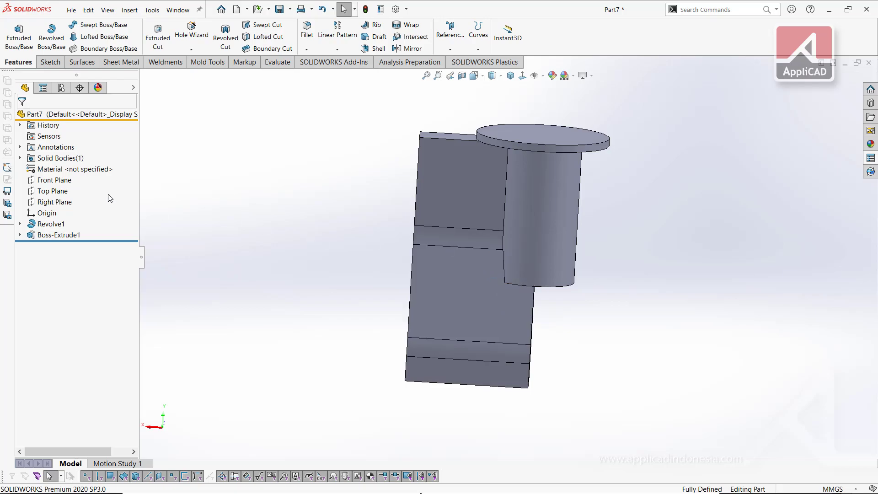
# Step: Open Sketch3 on the Front Plane viewed normal from behind, checking the reference PDF
pyautogui.click(40, 183)
pyautogui.click(49, 171)
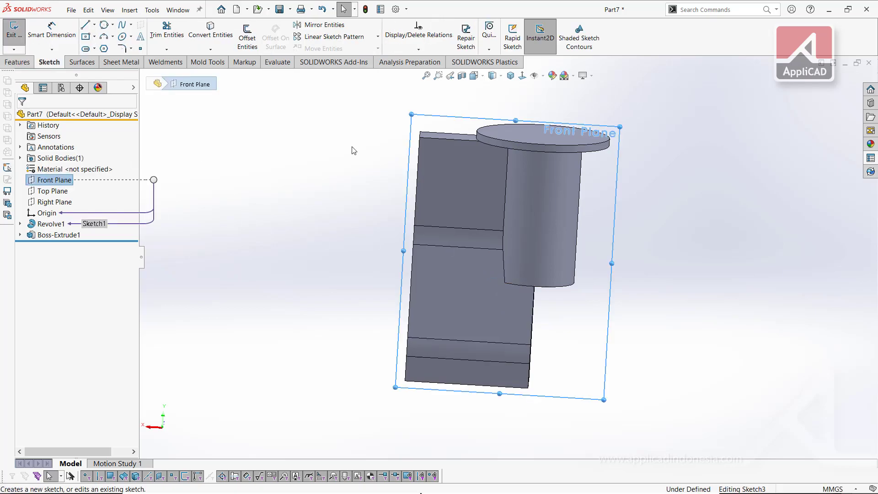
pyautogui.click(522, 77)
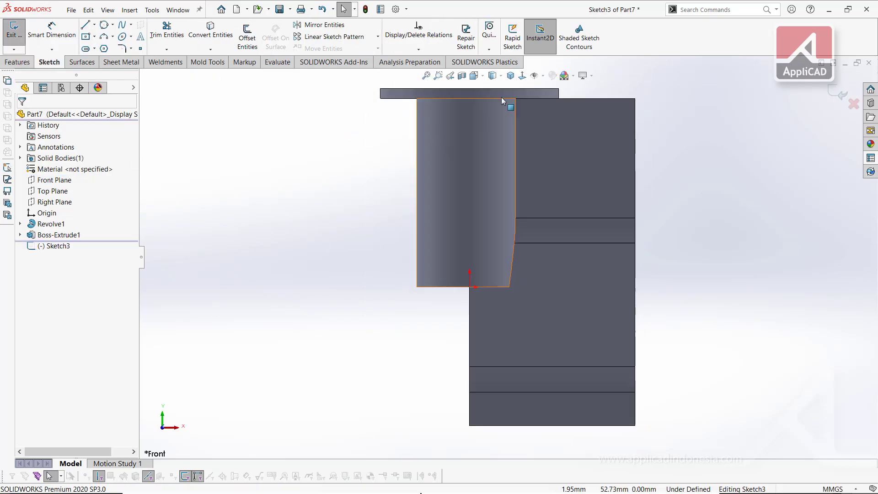
pyautogui.click(522, 76)
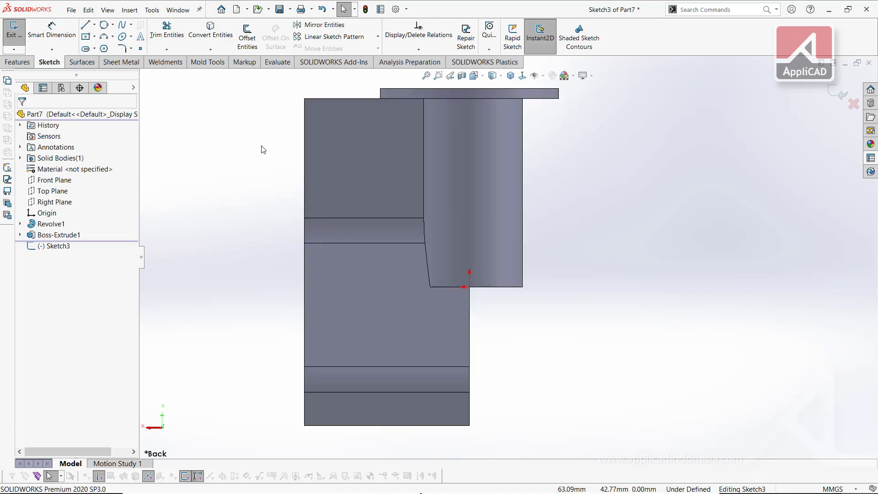
pyautogui.hotkey('alt', 'Tab')
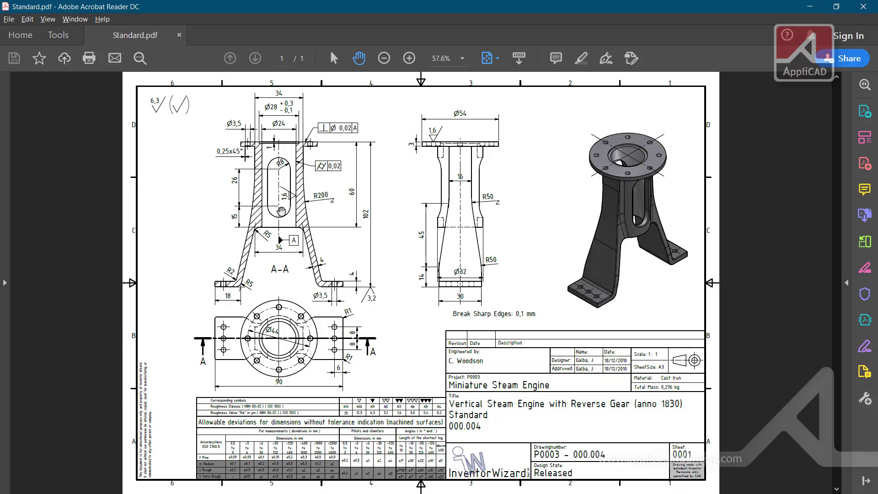
pyautogui.hotkey('alt', 'Tab')
# Step: Draw the foot and slanted leg lines, and make the new top line horizontal
pyautogui.click(306, 427)
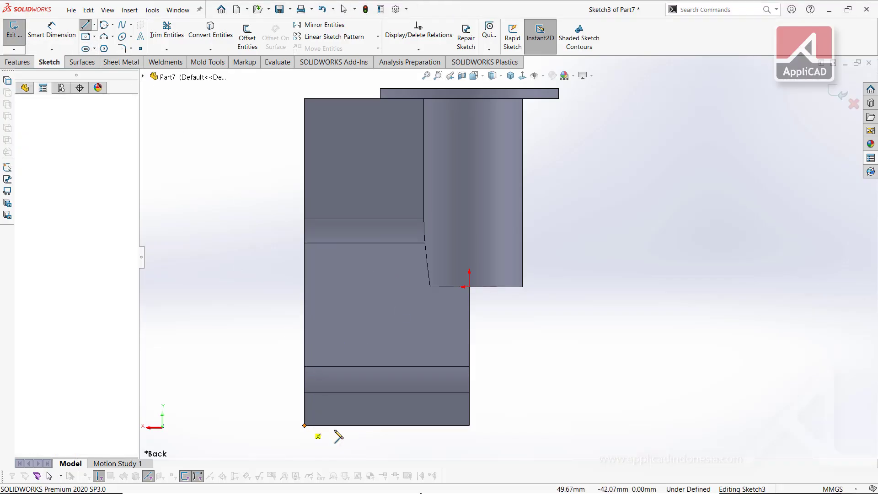
pyautogui.click(359, 426)
pyautogui.click(395, 297)
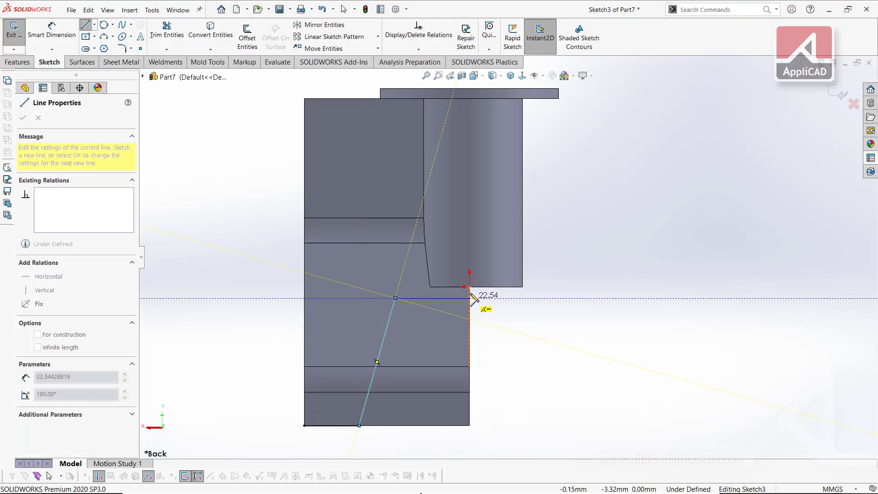
pyautogui.click(469, 287)
pyautogui.press('Escape')
pyautogui.scroll(-3, 476, 299)
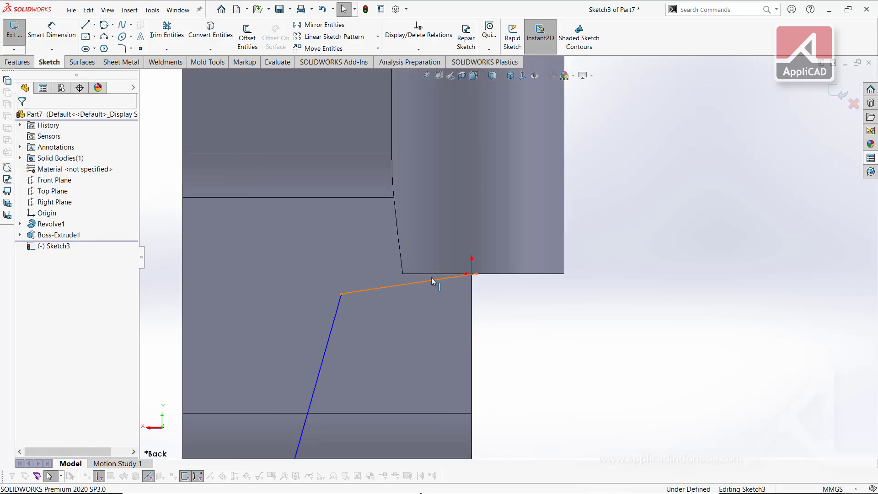
pyautogui.click(433, 281)
pyautogui.click(453, 239)
pyautogui.click(471, 274)
pyautogui.press('f')
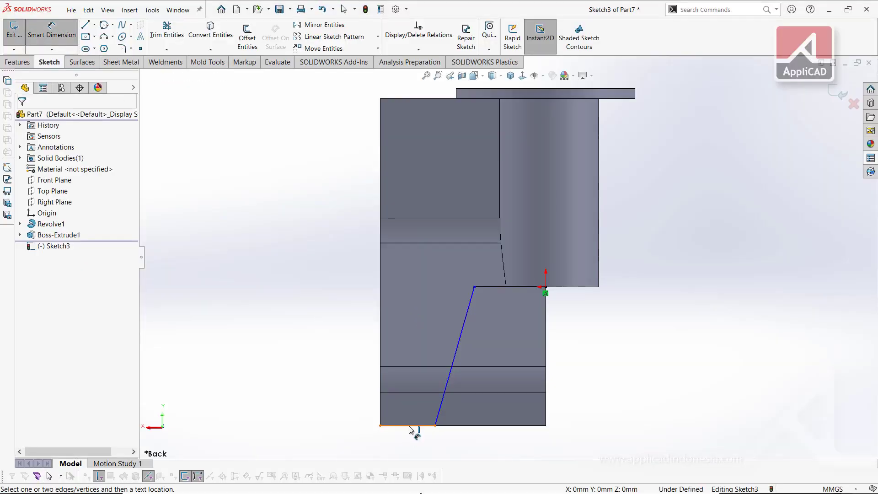
# Step: Dimension the bottom base line to 18 mm
pyautogui.click(410, 426)
pyautogui.click(410, 447)
pyautogui.press('Return')
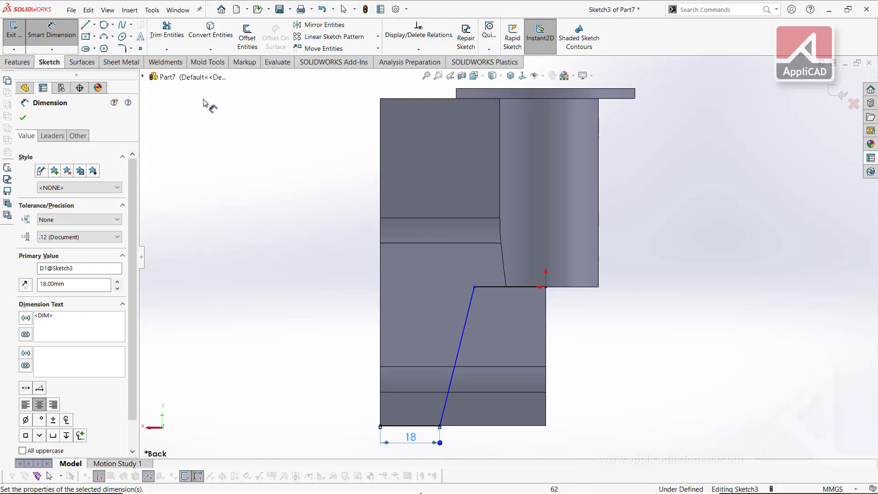
# Step: Add a vertical centerline and dimension the width across it to 34 mm
pyautogui.click(94, 25)
pyautogui.click(109, 45)
pyautogui.doubleClick(546, 287)
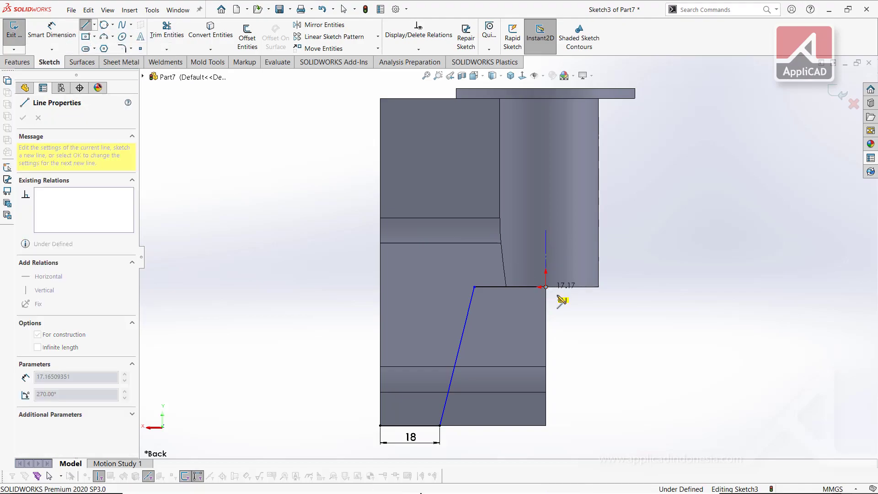
pyautogui.click(52, 35)
pyautogui.click(546, 287)
pyautogui.click(474, 287)
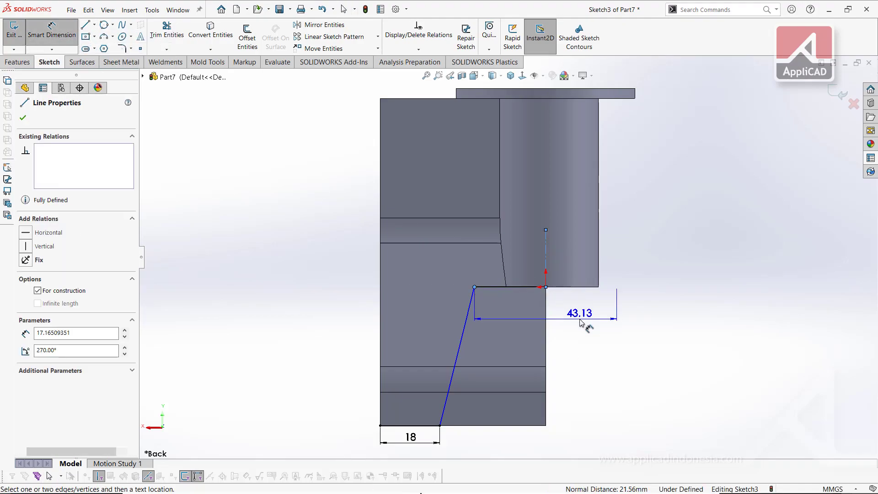
pyautogui.click(581, 316)
pyautogui.write('34')
pyautogui.press('Return')
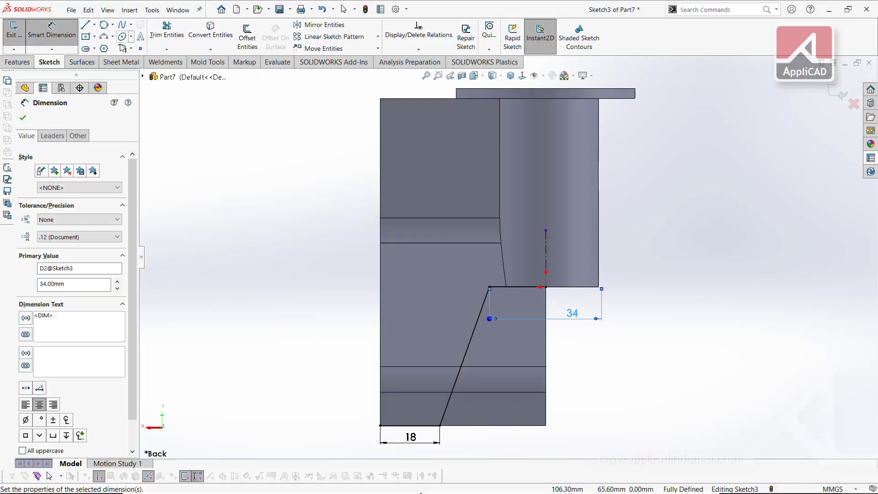
# Step: Round the top and bottom corners of the slanted leg line with R5 fillets
pyautogui.click(122, 48)
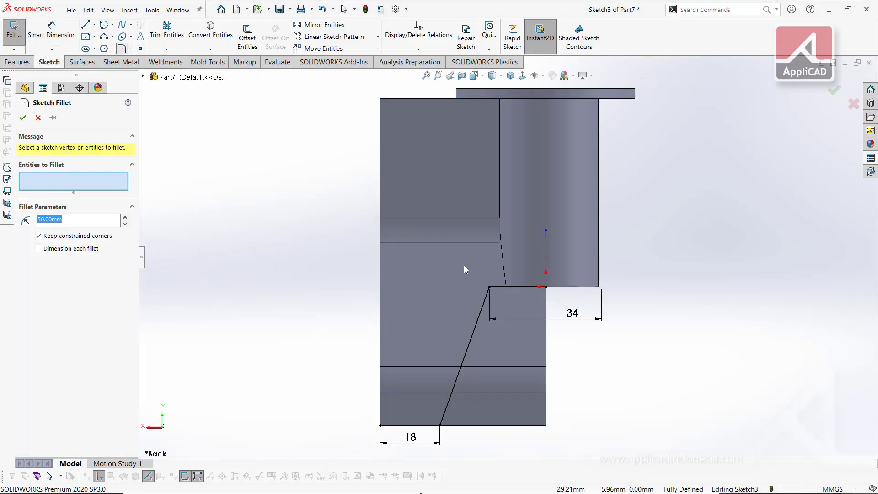
pyautogui.click(489, 288)
pyautogui.click(440, 425)
pyautogui.press('Return')
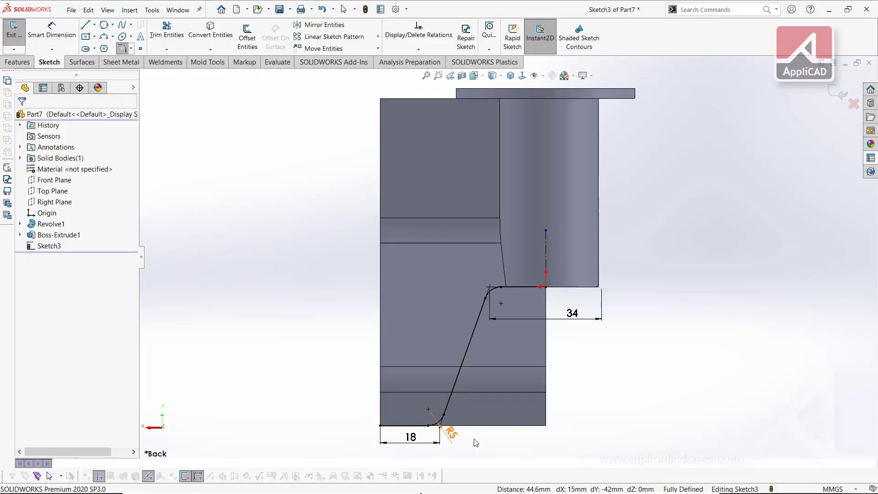
# Step: Check the reference drawing, then return to the sketch
pyautogui.hotkey('alt', 'Tab')
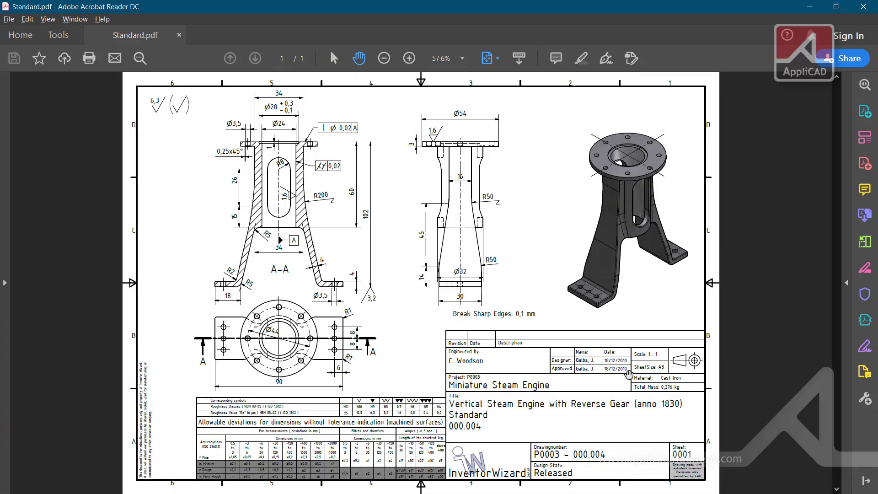
pyautogui.keyDown('ctrl'); pyautogui.scroll(1, 628, 375); pyautogui.keyUp('ctrl')
pyautogui.keyDown('ctrl'); pyautogui.scroll(1, 629, 375); pyautogui.keyUp('ctrl')
pyautogui.hotkey('alt', 'Tab')
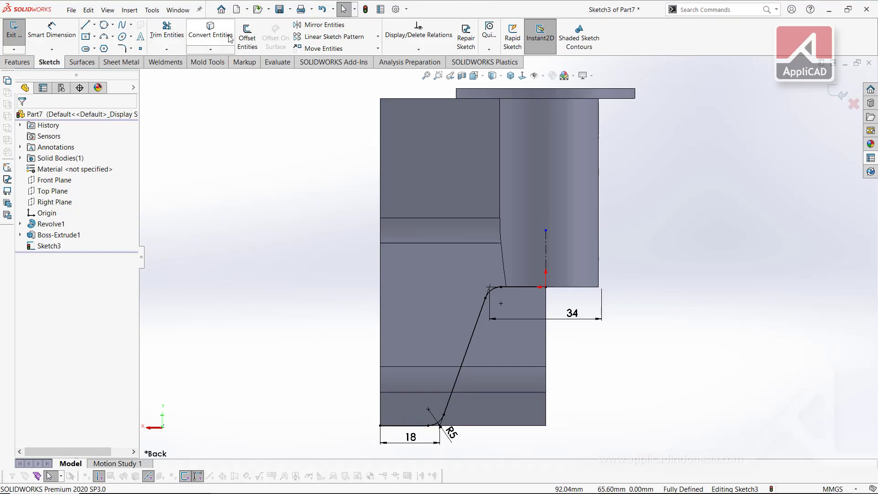
# Step: Offset the leg profile chain 4 mm, placing the copy above it
pyautogui.click(247, 37)
pyautogui.click(396, 427)
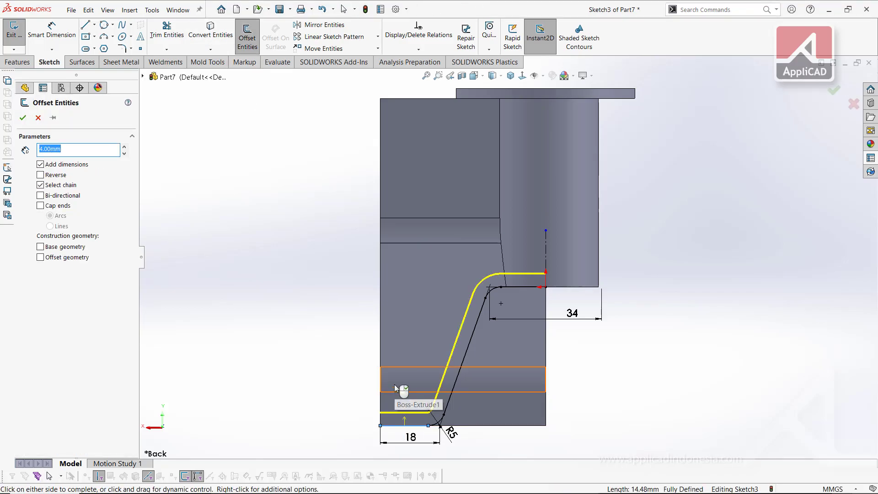
pyautogui.click(397, 389)
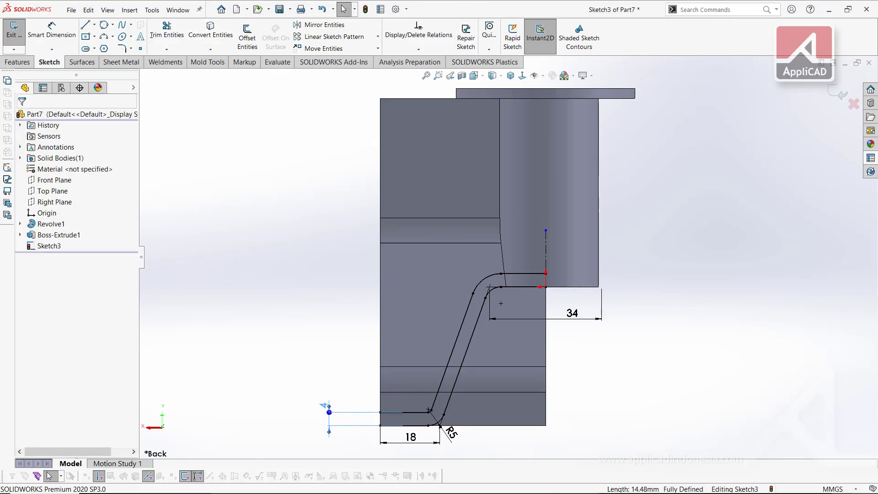
# Step: Bring the section A-A leg details into view in the Standard.pdf drawing
pyautogui.click(85, 24)
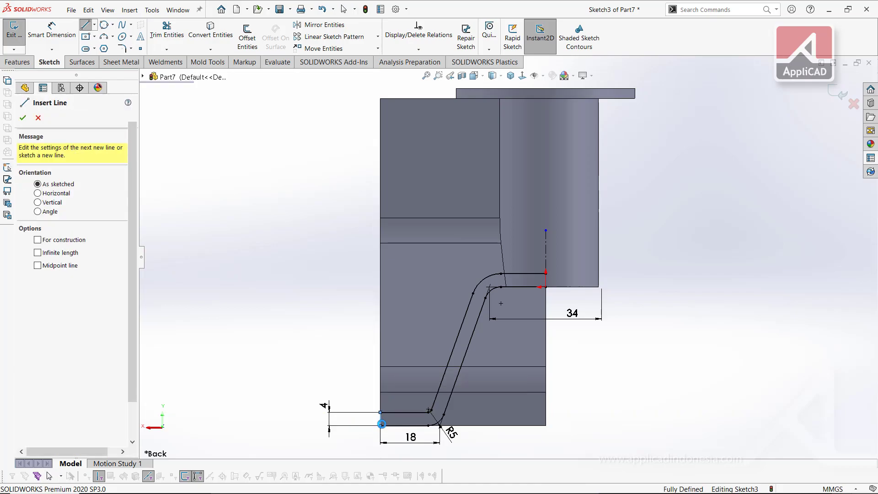
pyautogui.hotkey('alt', 'Tab')
pyautogui.moveTo(329, 213); pyautogui.dragTo(392, 346)
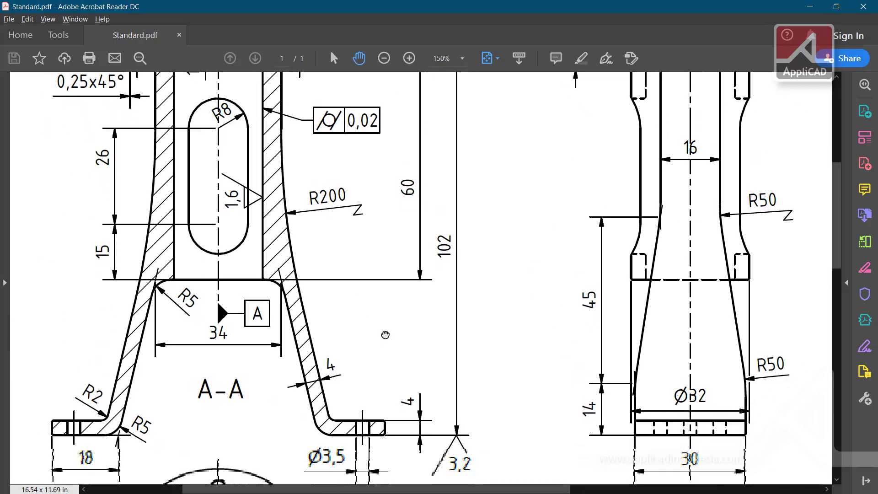
# Step: Pan the drawing to review the section A-A leg details, then return to the sketch
pyautogui.hotkey('alt', 'Tab')
pyautogui.hotkey('alt', 'Tab')
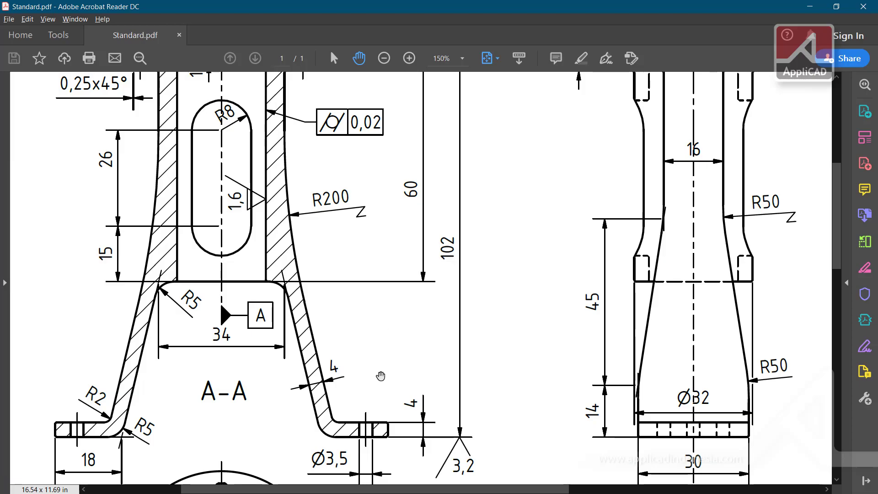
pyautogui.moveTo(381, 376); pyautogui.dragTo(400, 314)
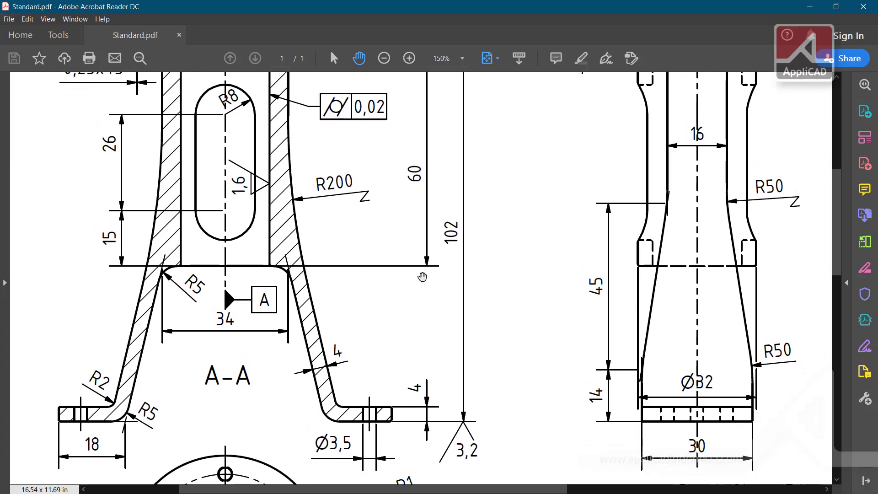
pyautogui.hotkey('alt', 'Tab')
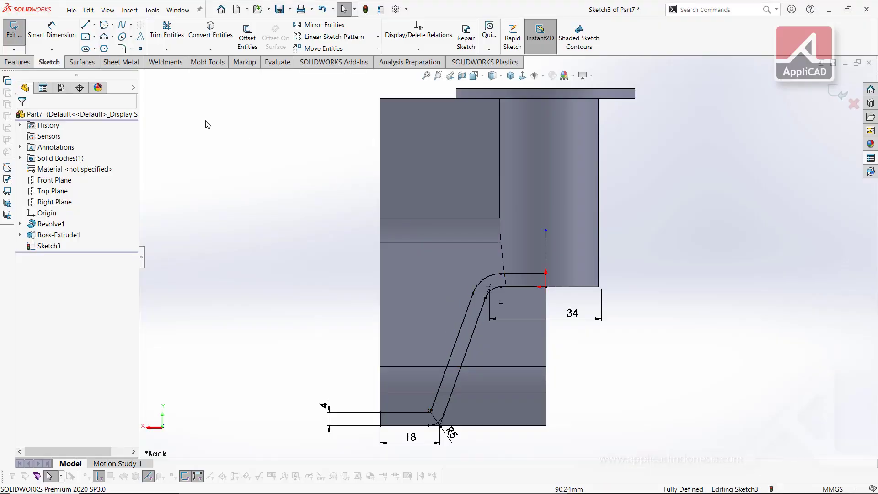
# Step: Abandon a height dimension and draw a vertical line down from the flange's top edge
pyautogui.press('d')
pyautogui.click(471, 90)
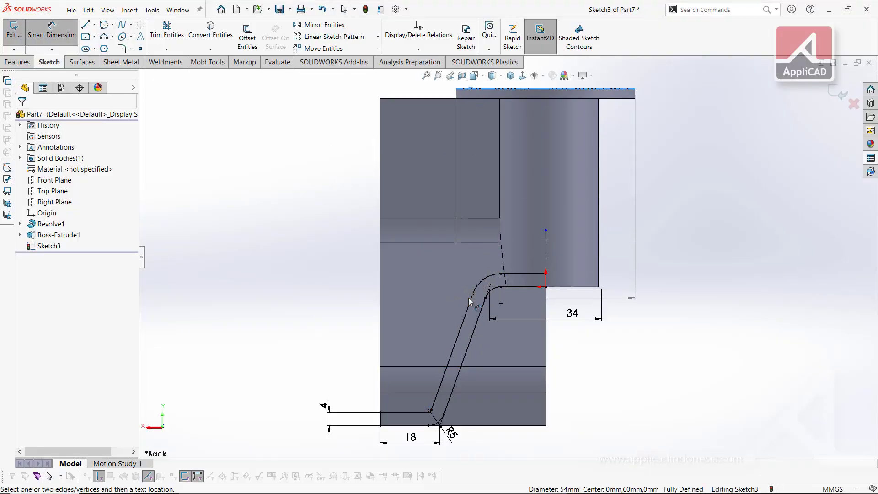
pyautogui.click(474, 294)
pyautogui.press('Escape')
pyautogui.press('Escape')
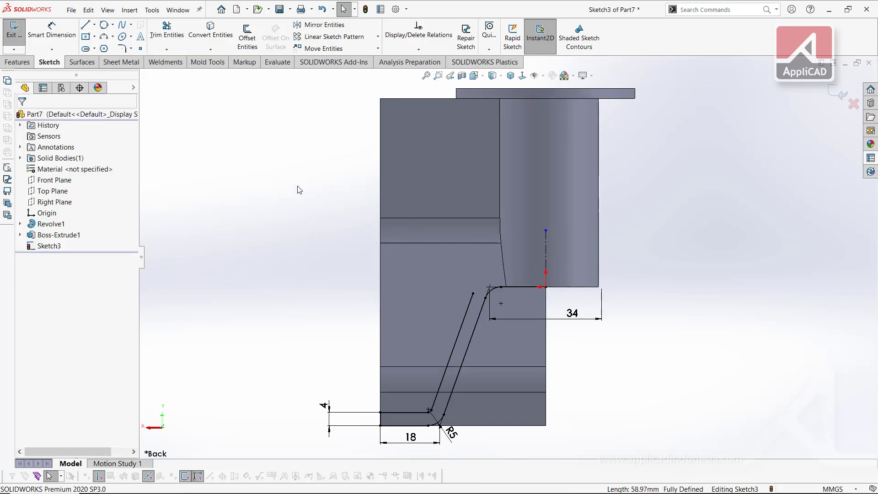
pyautogui.press('d')
pyautogui.press('l')
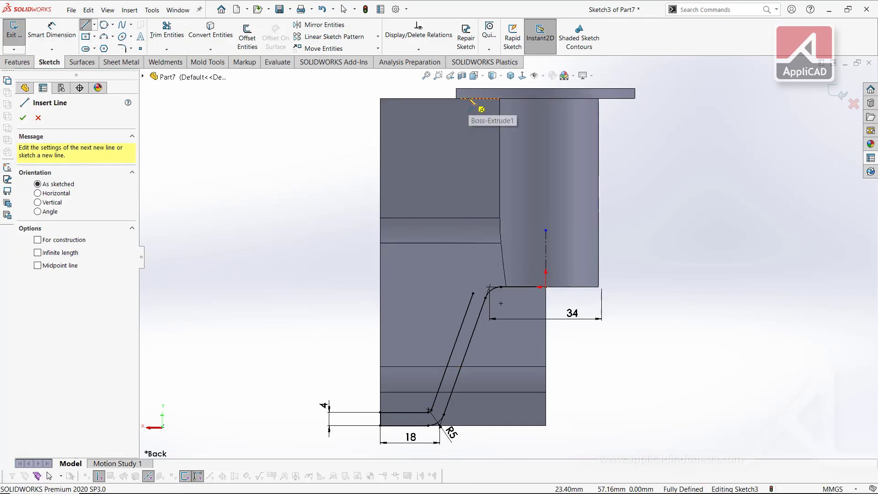
pyautogui.click(467, 99)
pyautogui.click(468, 203)
pyautogui.press('Escape')
# Step: Merge the line's lower end onto the inner leg line's top point and cancel the conflicting dimension
pyautogui.rightClick(533, 99)
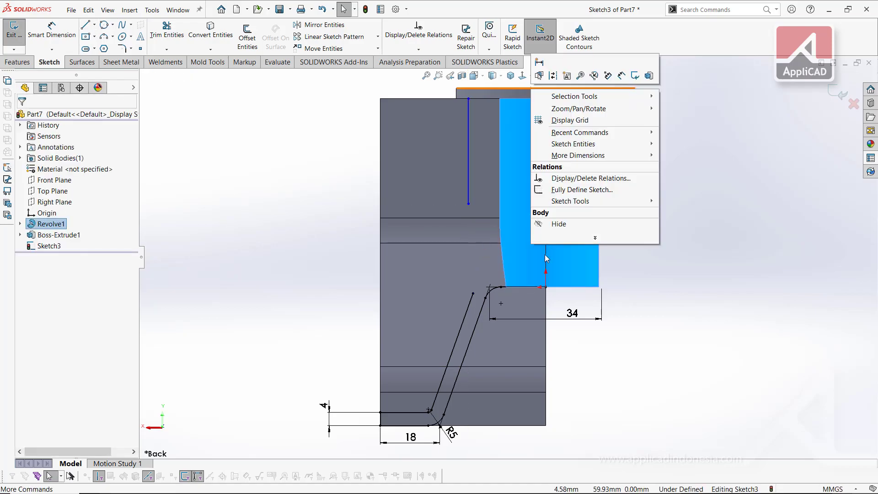
pyautogui.press('Escape')
pyautogui.click(473, 293)
pyautogui.keyDown('ctrl'); pyautogui.click(468, 204); pyautogui.keyUp('ctrl')
pyautogui.click(554, 251)
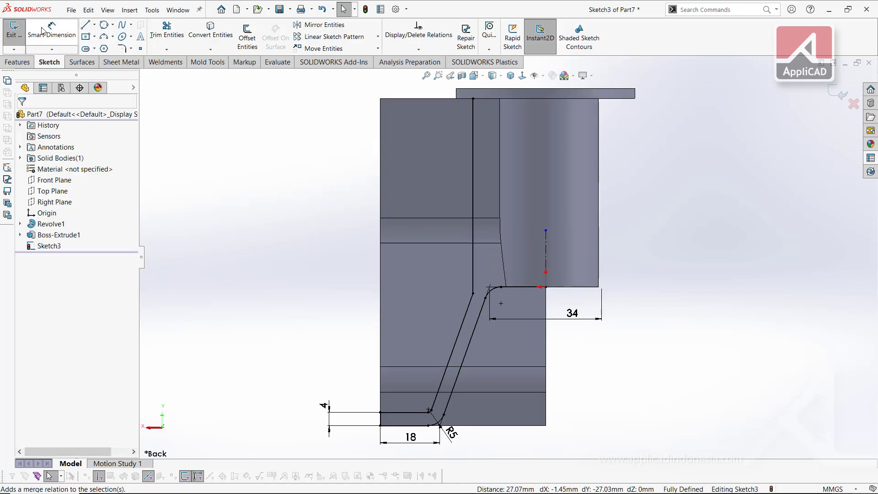
pyautogui.click(473, 201)
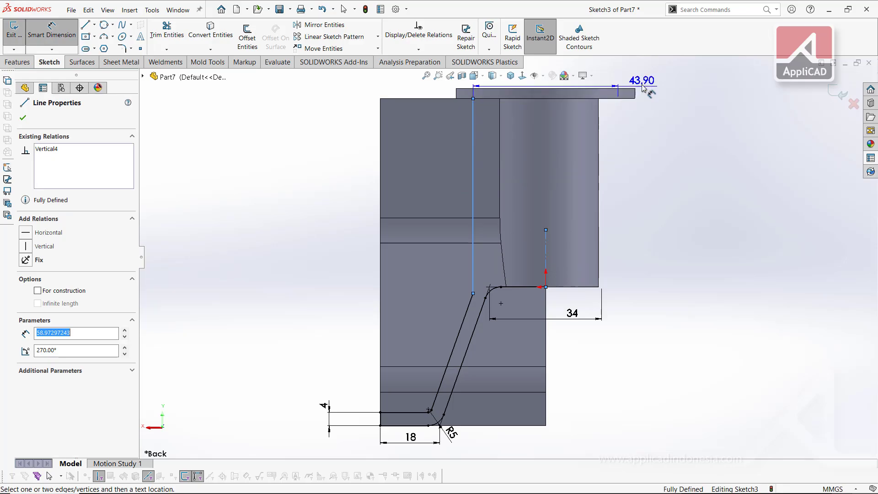
pyautogui.click(582, 92)
pyautogui.hotkey('alt', 'Tab')
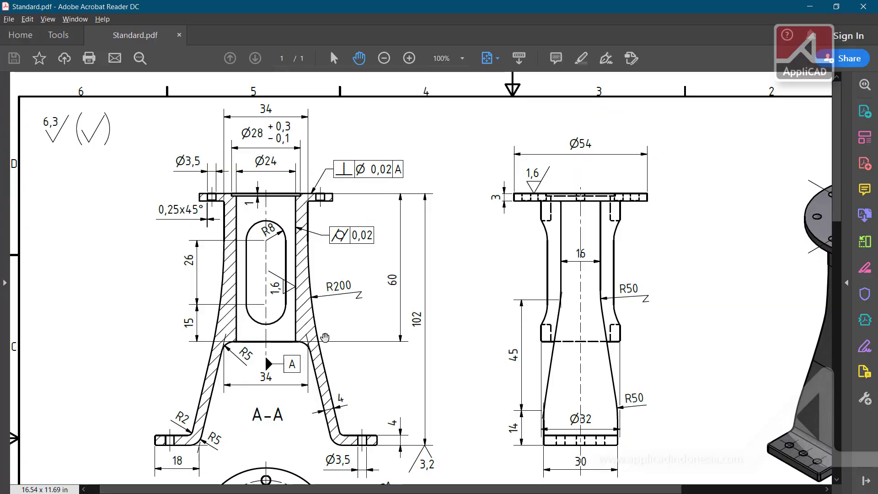
pyautogui.hotkey('alt', 'Tab')
pyautogui.click(470, 134)
# Step: Select, adjust and then delete the earlier vertical line
pyautogui.press('Escape')
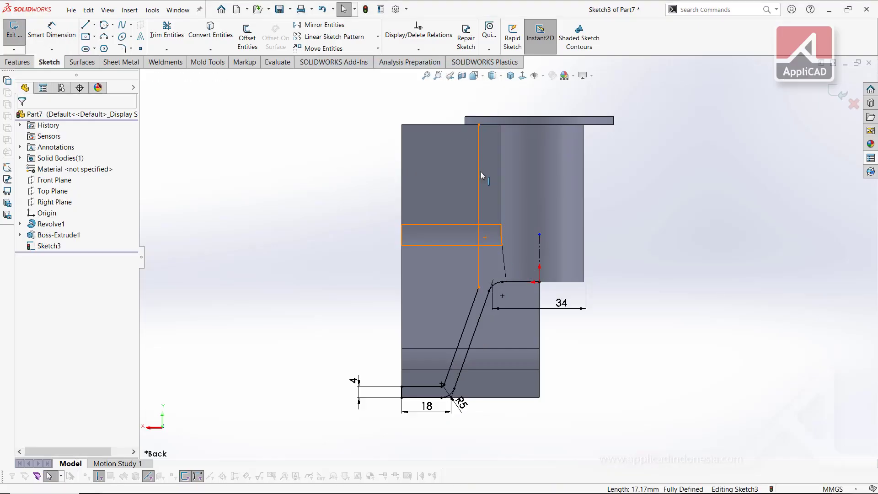
pyautogui.click(479, 174)
pyautogui.click(479, 288)
pyautogui.press('Escape')
pyautogui.click(479, 256)
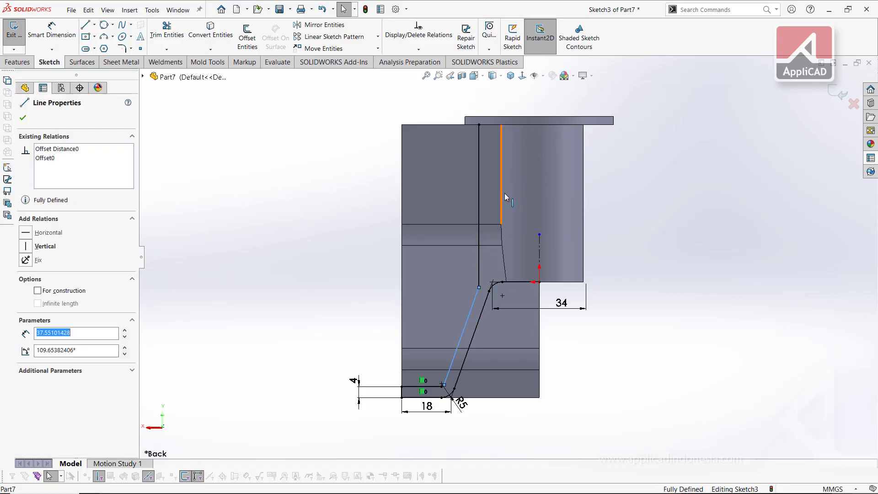
pyautogui.press('Escape')
pyautogui.scroll(-2, 498, 288)
pyautogui.scroll(-2, 498, 287)
pyautogui.click(454, 280)
pyautogui.scroll(3, 454, 280)
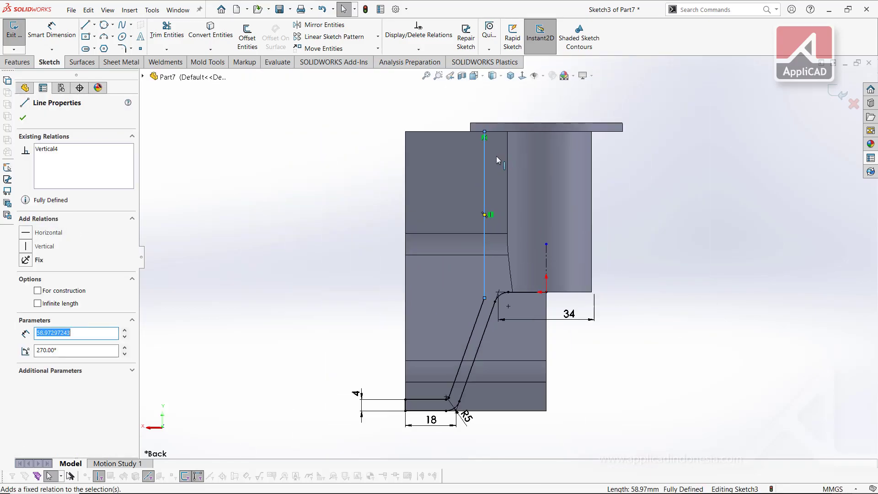
pyautogui.scroll(-2, 484, 137)
pyautogui.press('Escape')
pyautogui.moveTo(483, 132); pyautogui.dragTo(483, 190)
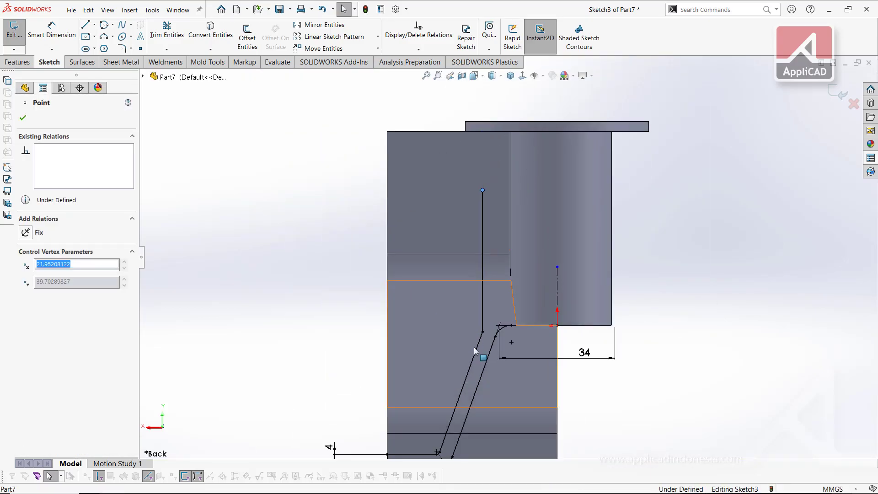
pyautogui.click(482, 308)
pyautogui.press('Delete')
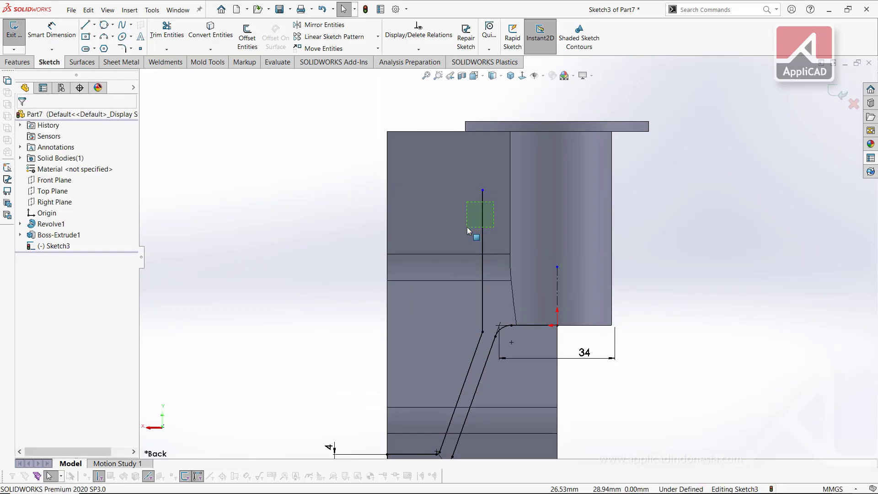
# Step: Draw a new vertical line down from the top plate and try joining it to the slanted line
pyautogui.press('l')
pyautogui.moveTo(496, 131); pyautogui.dragTo(495, 267)
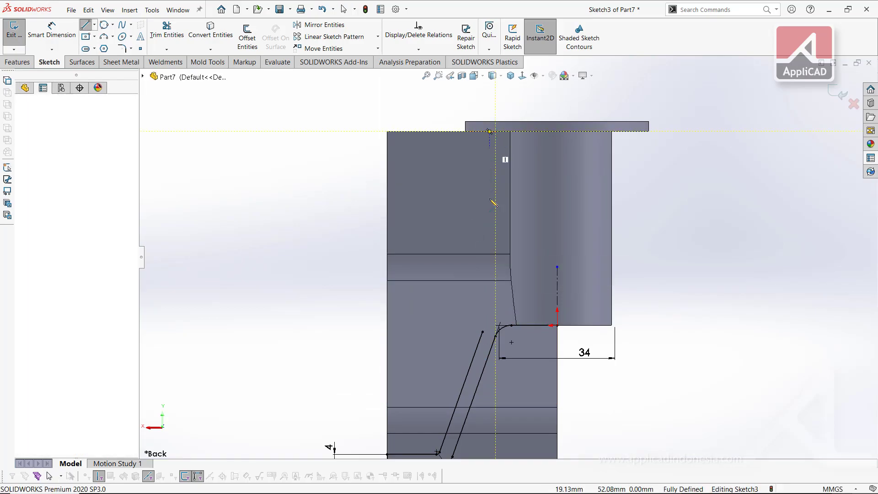
pyautogui.press('Escape')
pyautogui.click(482, 332)
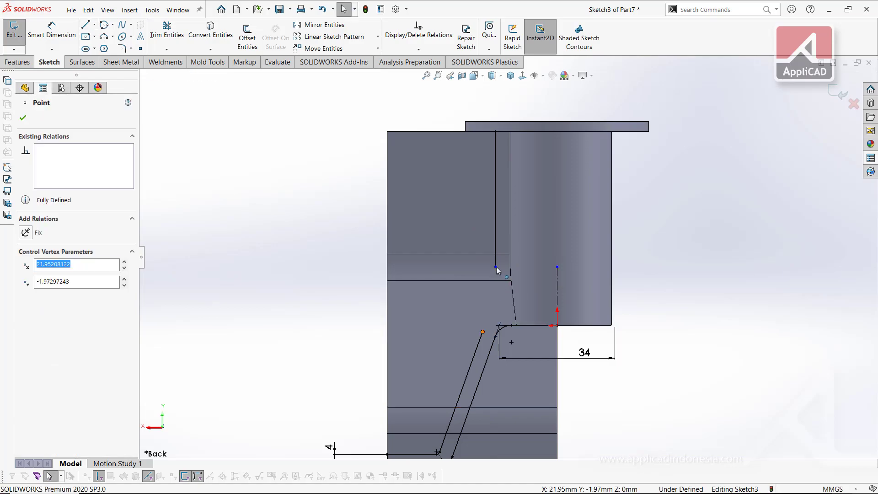
pyautogui.keyDown('ctrl'); pyautogui.click(496, 267); pyautogui.keyUp('ctrl')
pyautogui.click(577, 238)
pyautogui.press('Escape')
pyautogui.click(166, 49)
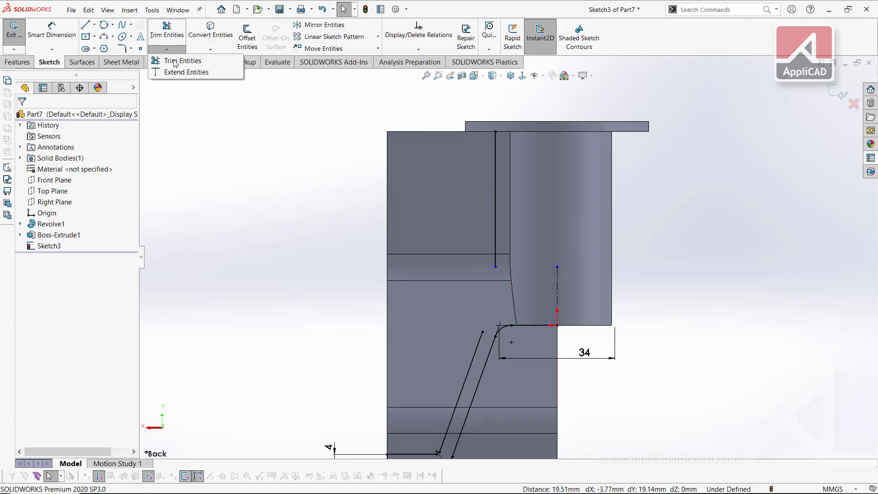
pyautogui.click(175, 73)
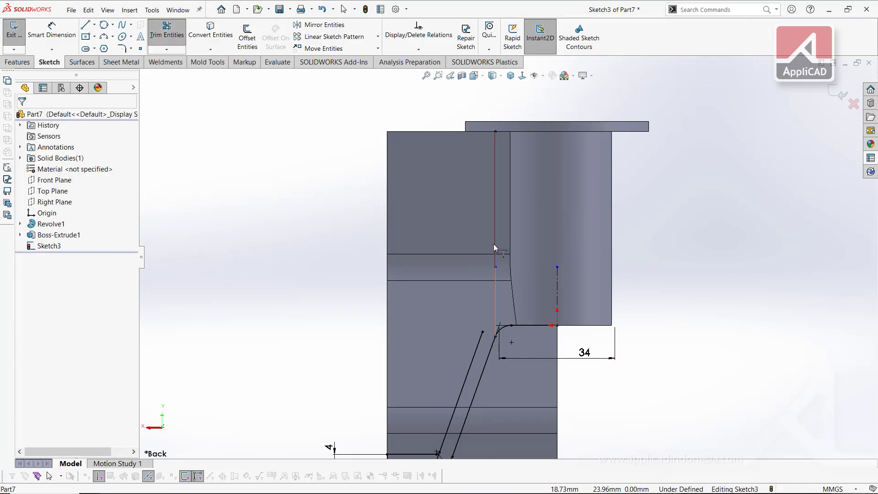
pyautogui.press('Escape')
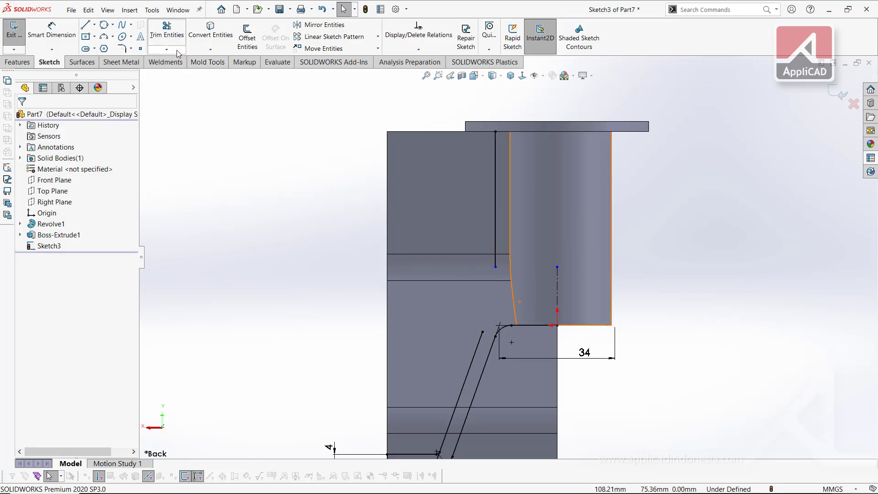
# Step: Round the junction of the vertical and slanted lines with an R200 sketch fillet
pyautogui.click(177, 51)
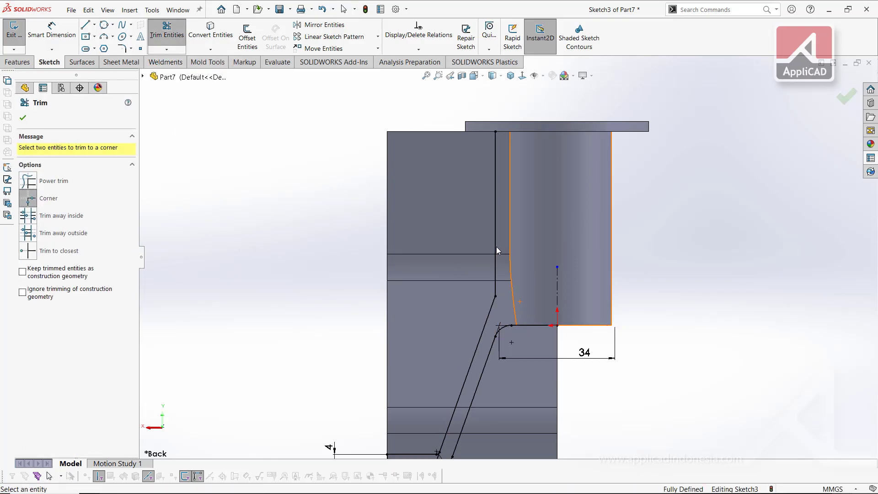
pyautogui.click(131, 48)
pyautogui.hotkey('alt', 'Tab')
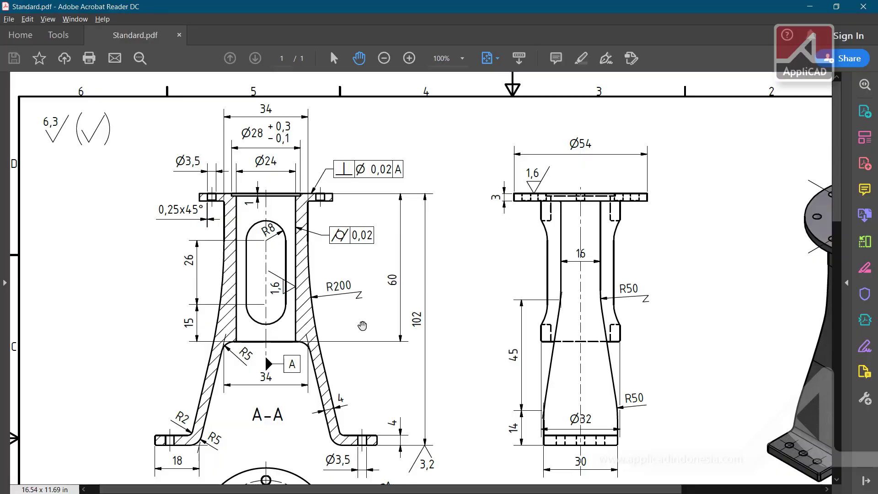
pyautogui.hotkey('alt', 'Tab')
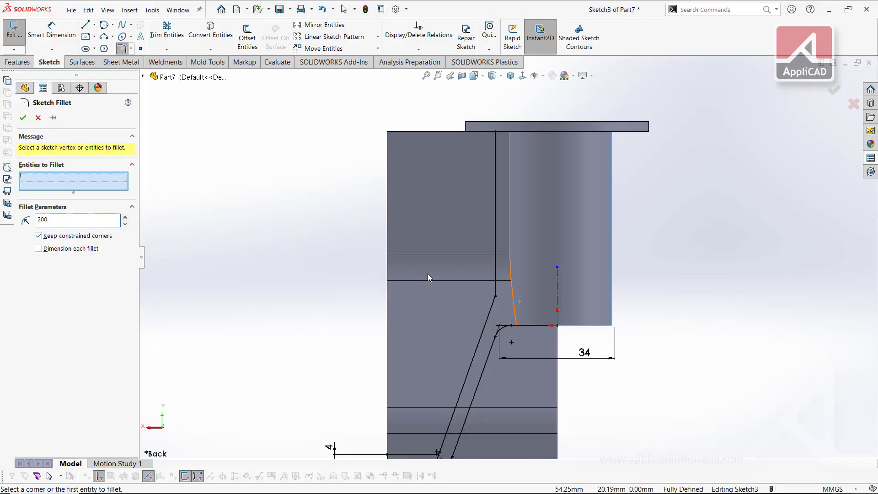
pyautogui.click(497, 298)
pyautogui.press('Escape')
pyautogui.scroll(2, 484, 371)
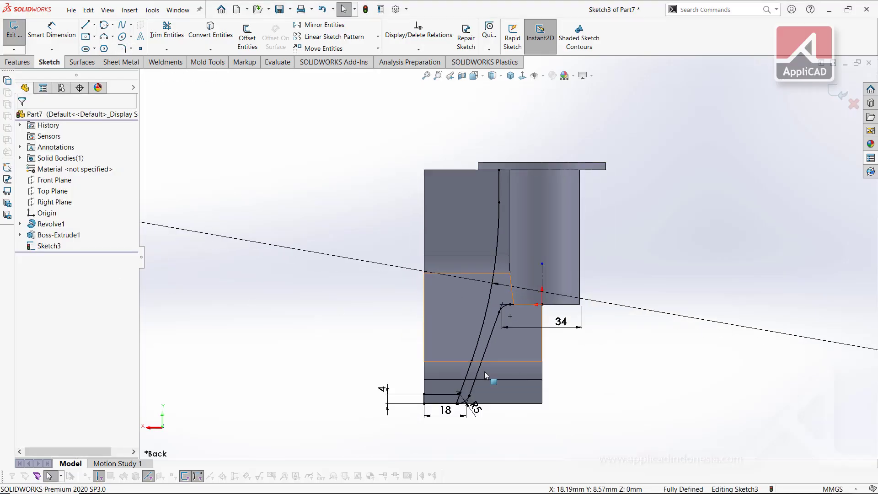
pyautogui.scroll(-4, 485, 372)
# Step: Start a 50 mm Extruded Cut from the sketch
pyautogui.click(168, 28)
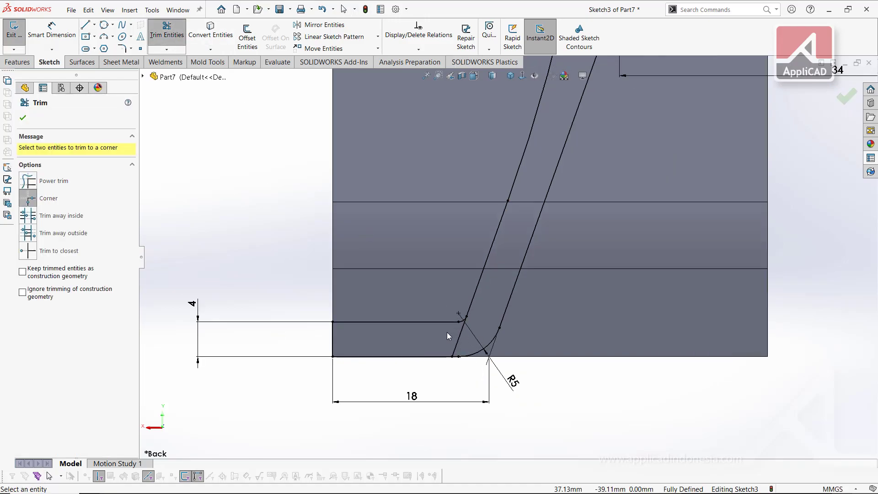
pyautogui.click(32, 183)
pyautogui.scroll(-1, 539, 196)
pyautogui.scroll(3, 575, 150)
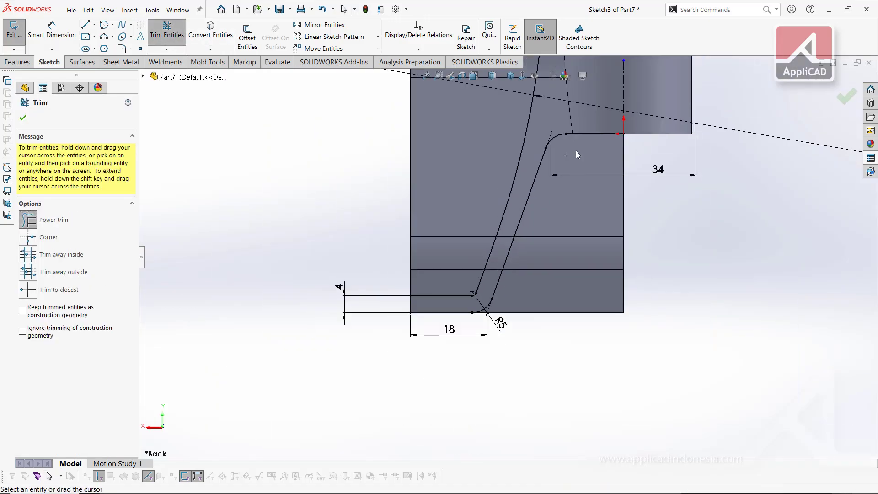
pyautogui.scroll(2, 536, 147)
pyautogui.scroll(-2, 525, 316)
pyautogui.scroll(1, 525, 314)
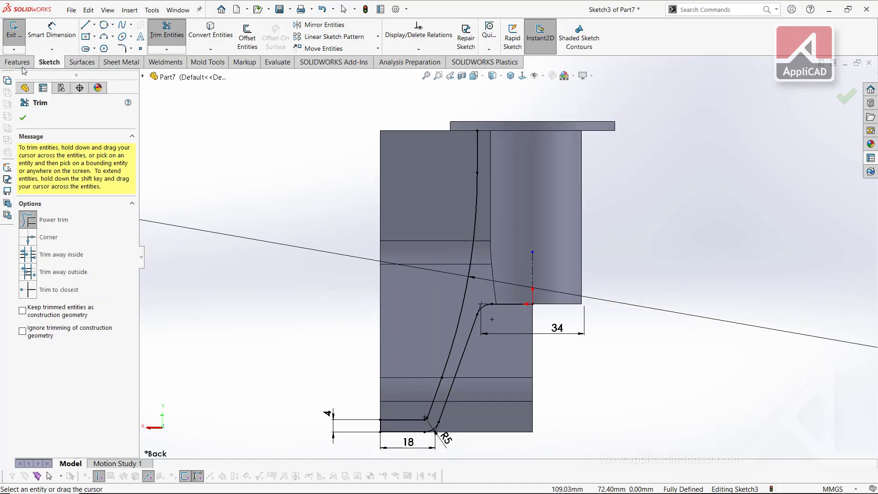
pyautogui.click(18, 61)
pyautogui.click(158, 37)
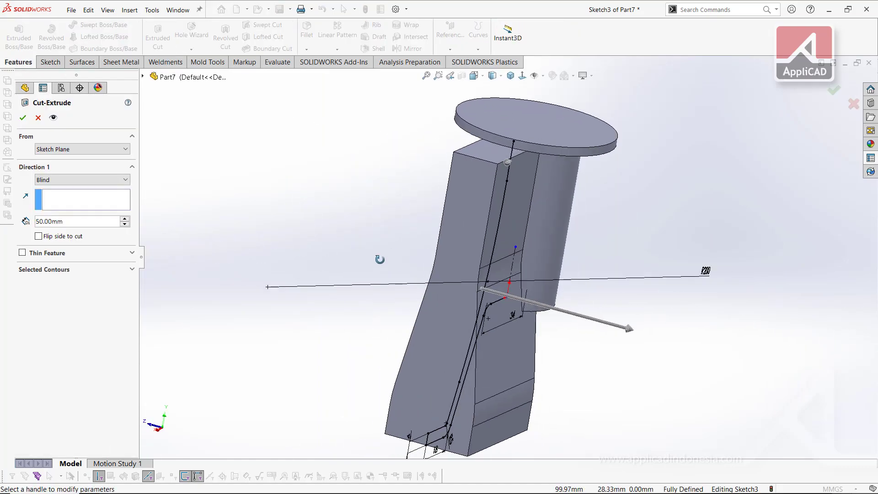
# Step: Try a Through All - Both cut, which fails to rebuild
pyautogui.click(82, 179)
pyautogui.click(60, 205)
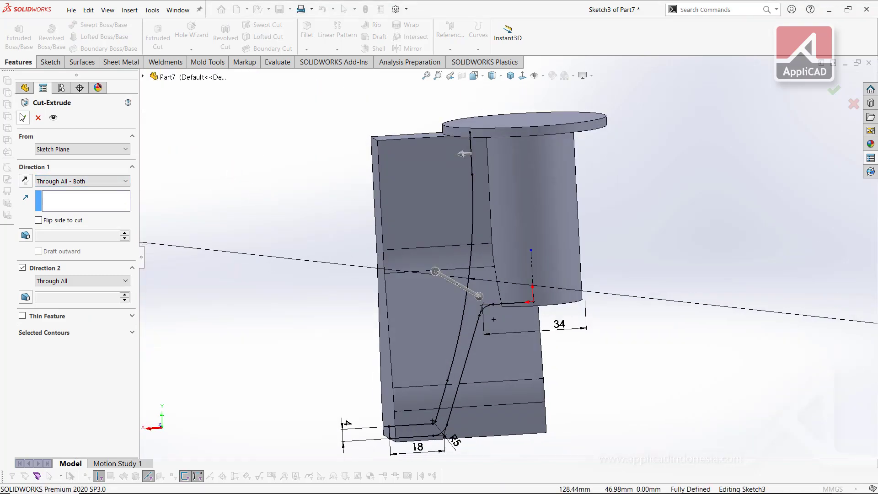
pyautogui.press('Escape')
pyautogui.click(389, 432)
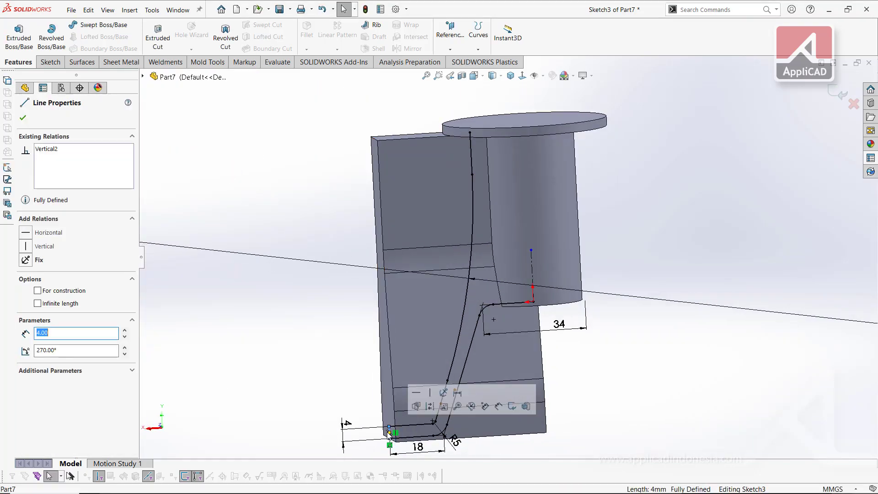
pyautogui.click(198, 123)
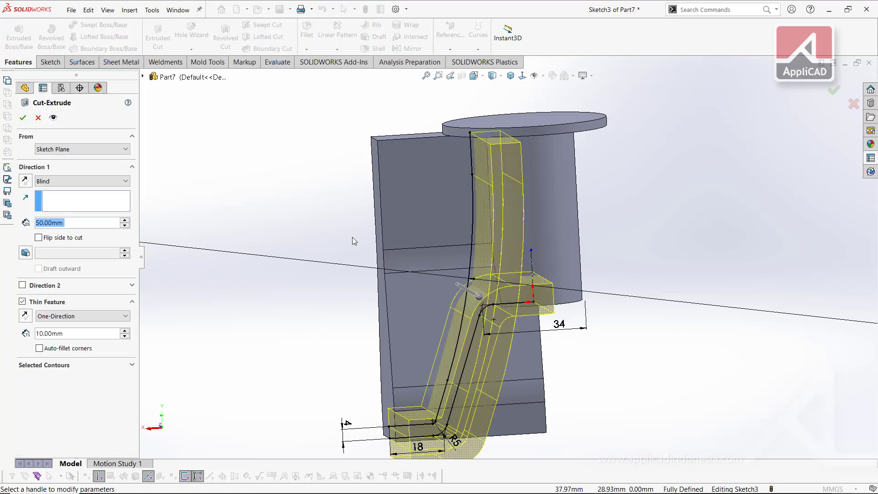
# Step: Retry the cut on the curved contour without thin-wall, cancel it, and view the sketch Normal To
pyautogui.click(22, 302)
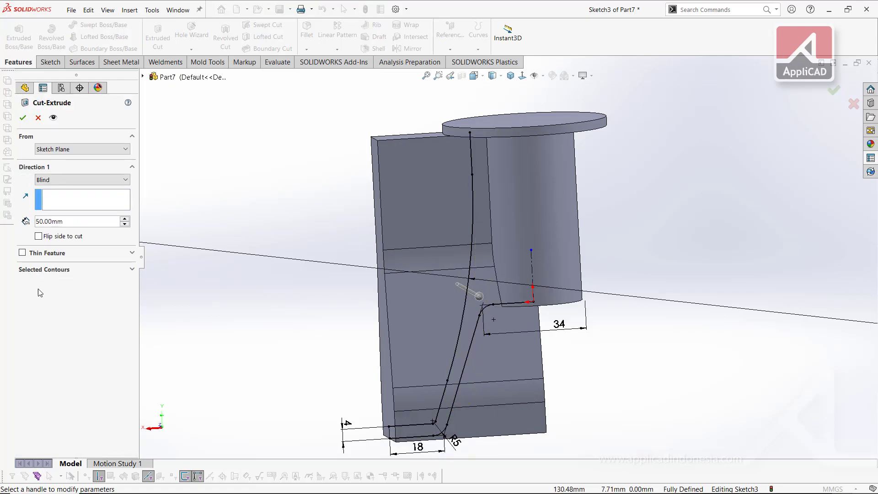
pyautogui.click(471, 195)
pyautogui.click(83, 179)
pyautogui.click(69, 206)
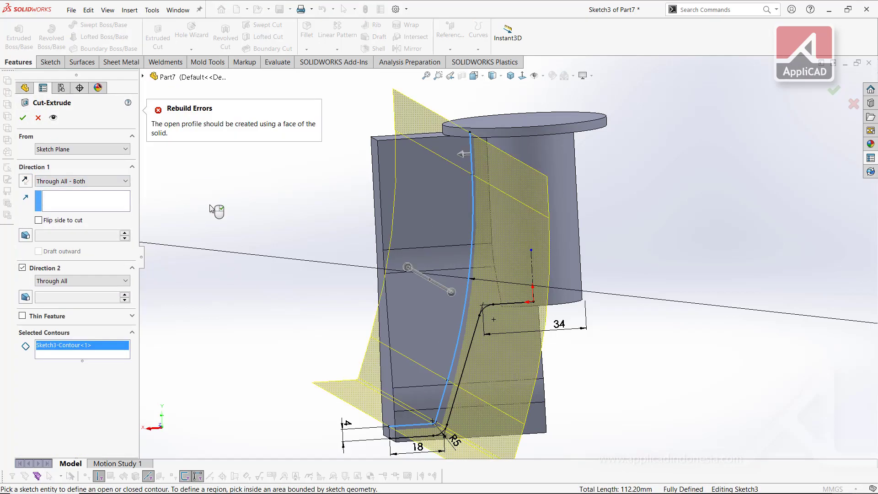
pyautogui.press('Escape')
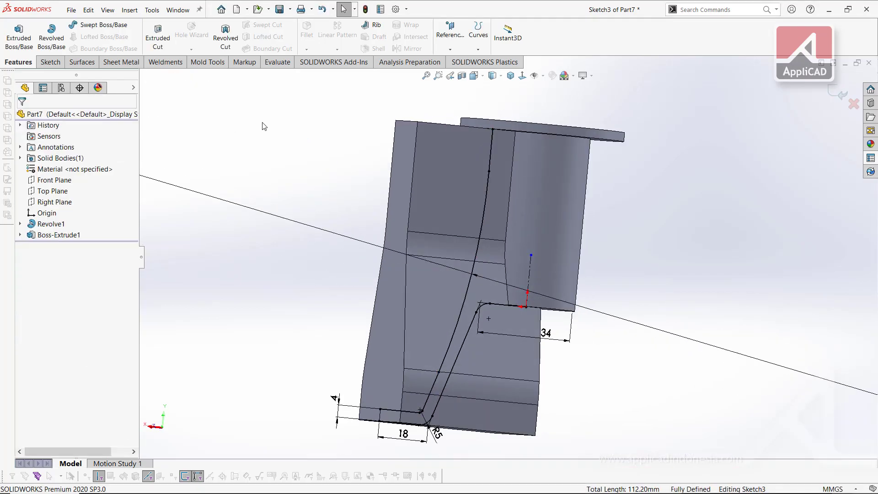
pyautogui.click(523, 78)
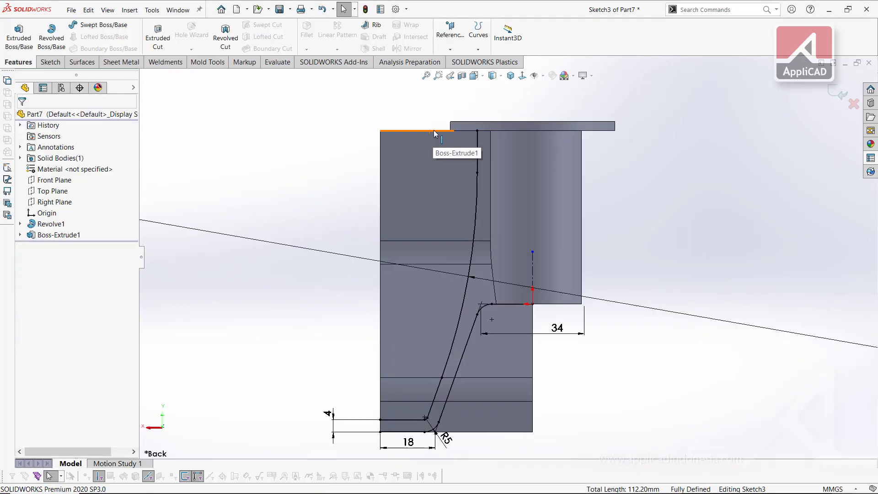
pyautogui.click(59, 64)
# Step: Draw lines closing the left and right regions around the curved leg
pyautogui.click(85, 25)
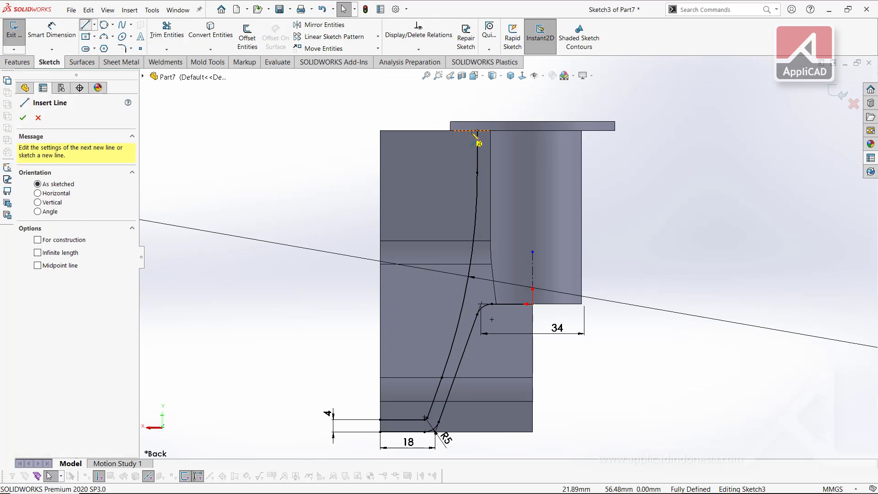
pyautogui.click(477, 131)
pyautogui.click(381, 131)
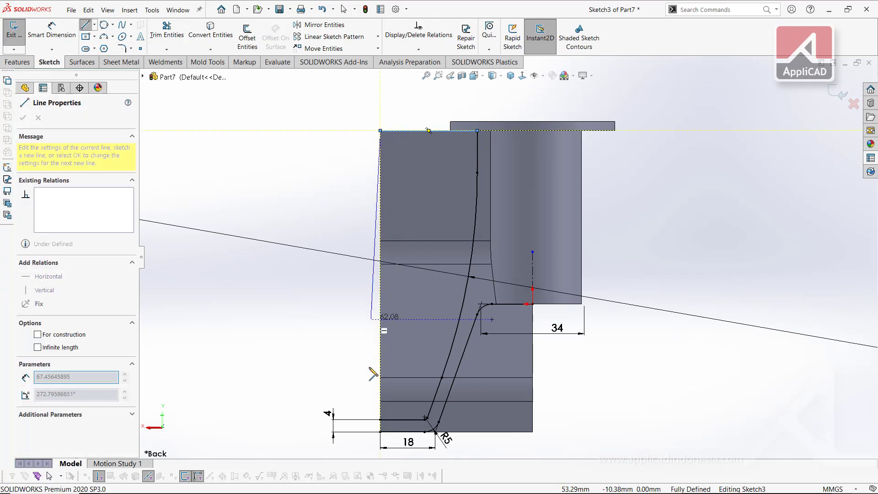
pyautogui.click(381, 420)
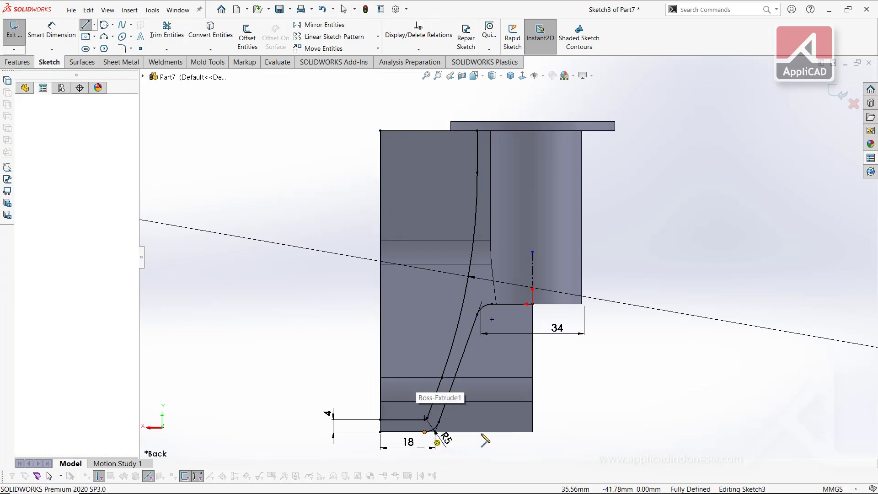
pyautogui.click(532, 432)
pyautogui.click(533, 304)
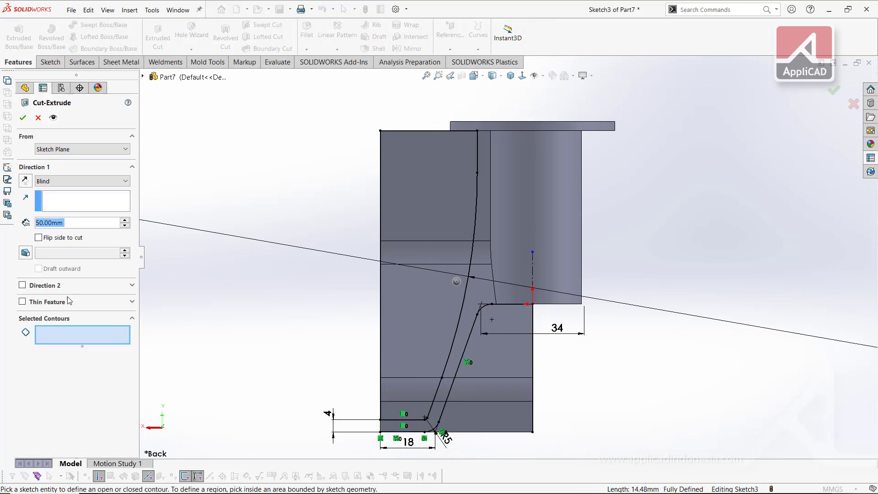
# Step: Cut both enclosed regions and edit Cut-Extrude5 to Through All - Both
pyautogui.click(412, 182)
pyautogui.click(508, 380)
pyautogui.rightClick(503, 387)
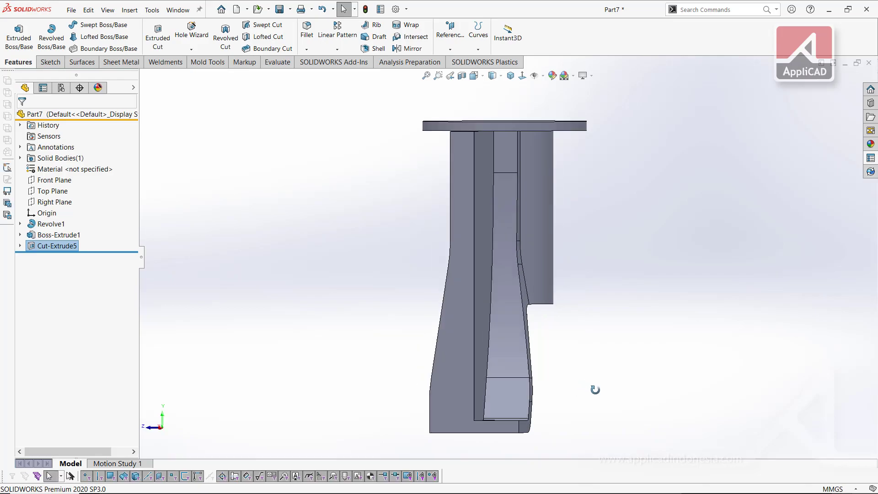
pyautogui.rightClick(41, 184)
pyautogui.click(76, 215)
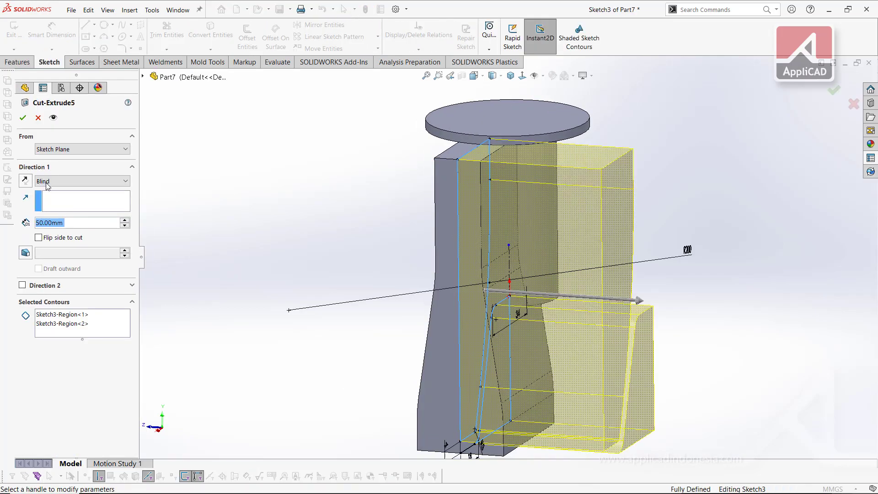
pyautogui.click(69, 181)
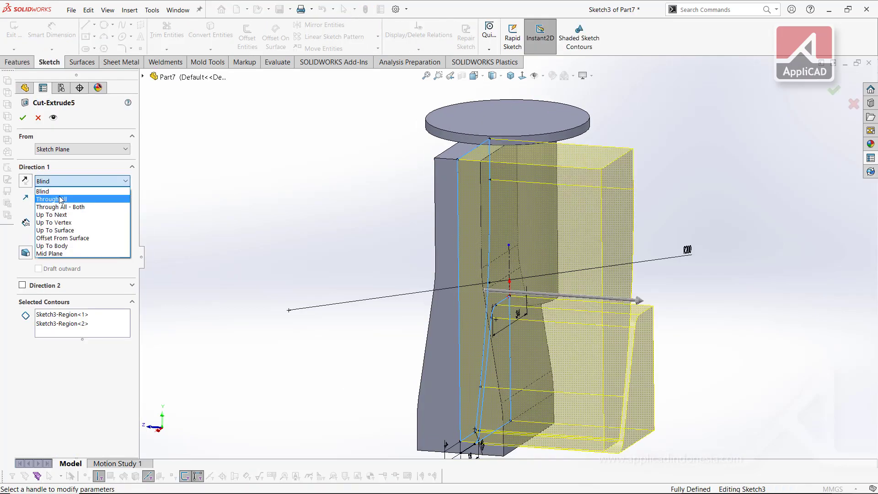
pyautogui.click(58, 201)
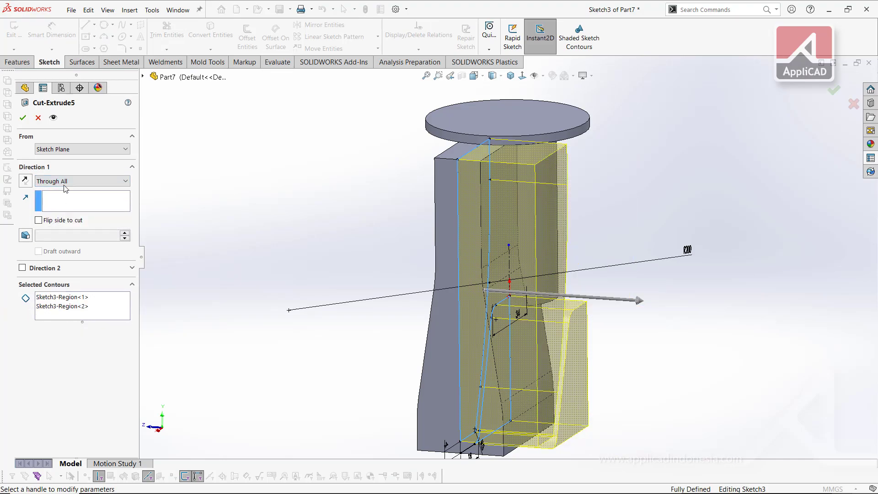
pyautogui.click(66, 183)
pyautogui.click(66, 208)
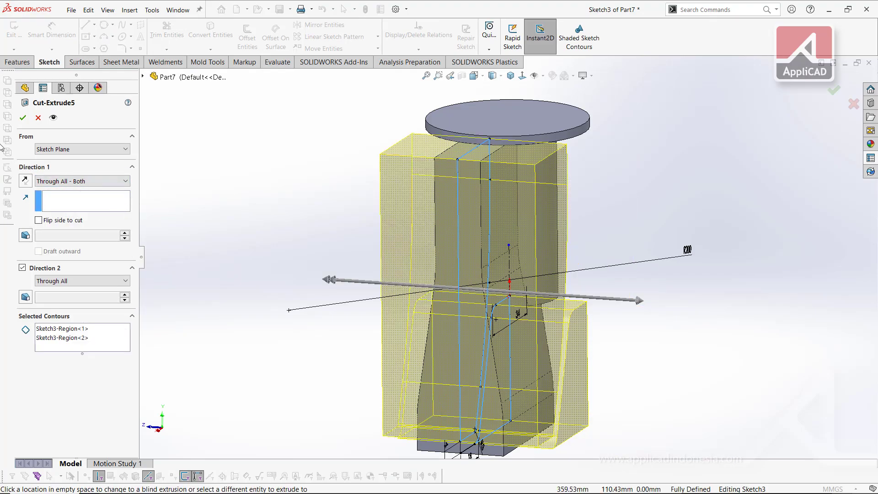
pyautogui.click(23, 118)
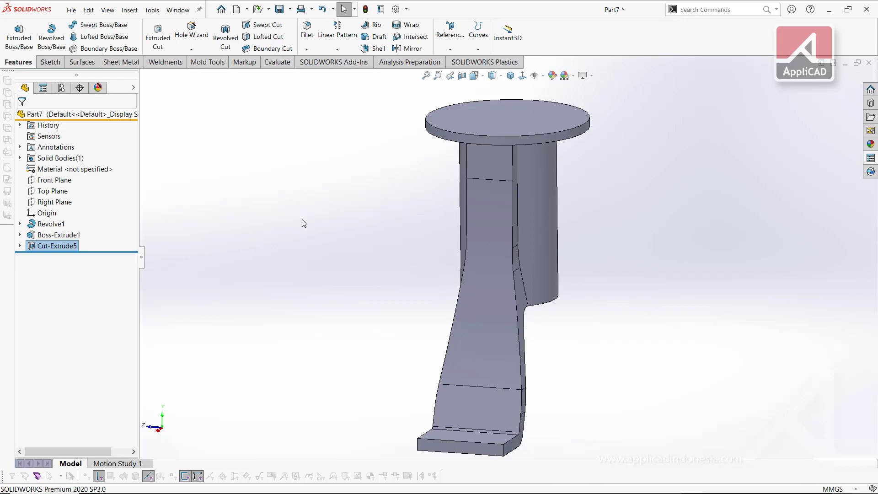
pyautogui.moveTo(265, 225)
pyautogui.mouseDown(button='middle')
pyautogui.moveTo(231, 237)
pyautogui.moveTo(282, 265)
pyautogui.moveTo(256, 251)
pyautogui.moveTo(282, 238)
pyautogui.mouseUp(button='middle')
pyautogui.moveTo(412, 257)
pyautogui.mouseDown(button='middle')
pyautogui.moveTo(367, 248)
pyautogui.moveTo(521, 163)
pyautogui.mouseUp(button='middle')
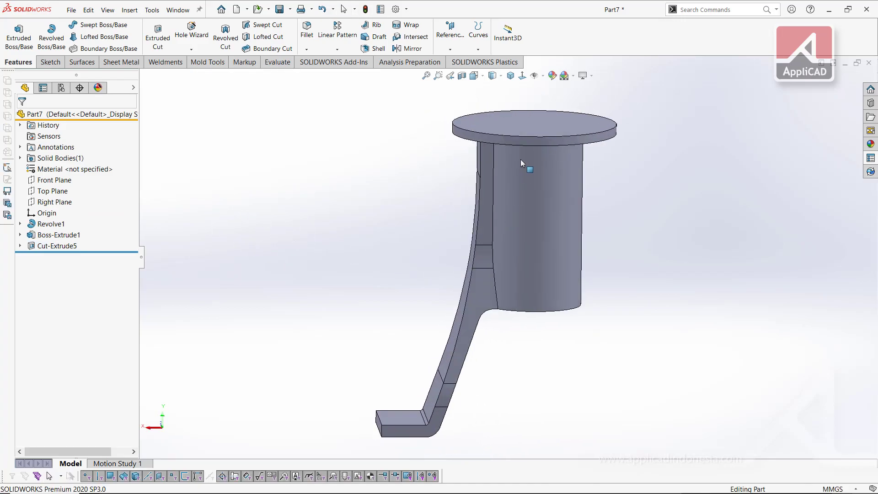
pyautogui.click(511, 76)
pyautogui.moveTo(451, 270)
pyautogui.mouseDown(button='middle')
pyautogui.moveTo(286, 223)
pyautogui.moveTo(328, 291)
pyautogui.moveTo(316, 280)
pyautogui.mouseUp(button='middle')
pyautogui.click(51, 182)
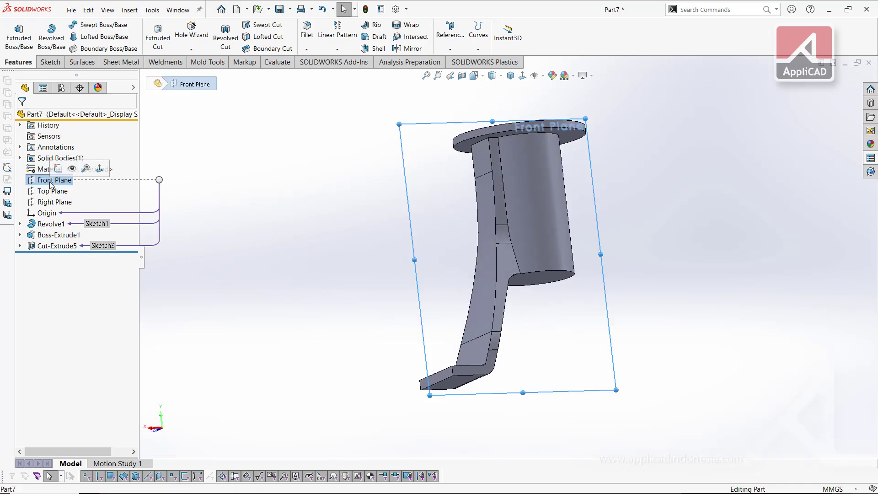
pyautogui.moveTo(276, 240); pyautogui.dragTo(287, 284, button='middle')
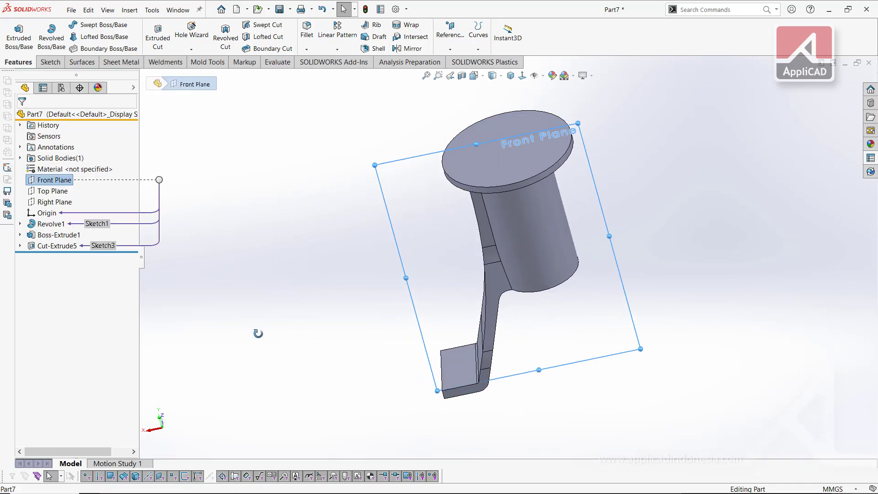
pyautogui.click(44, 205)
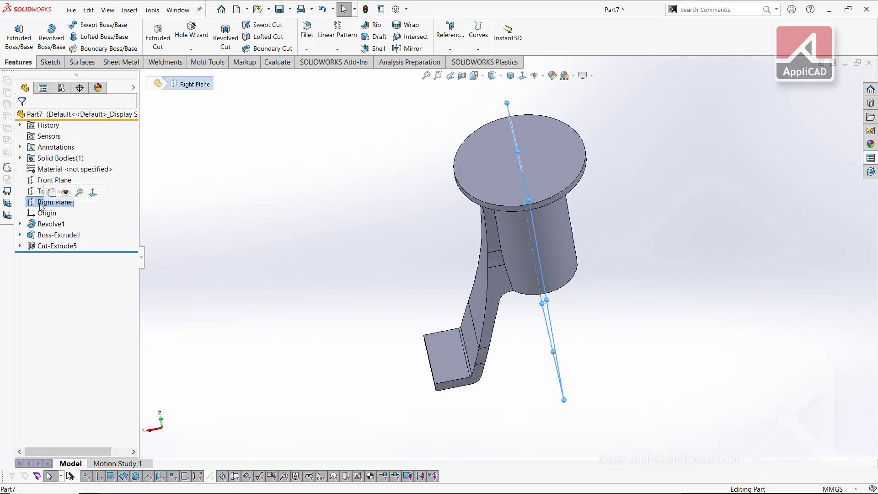
pyautogui.click(366, 213)
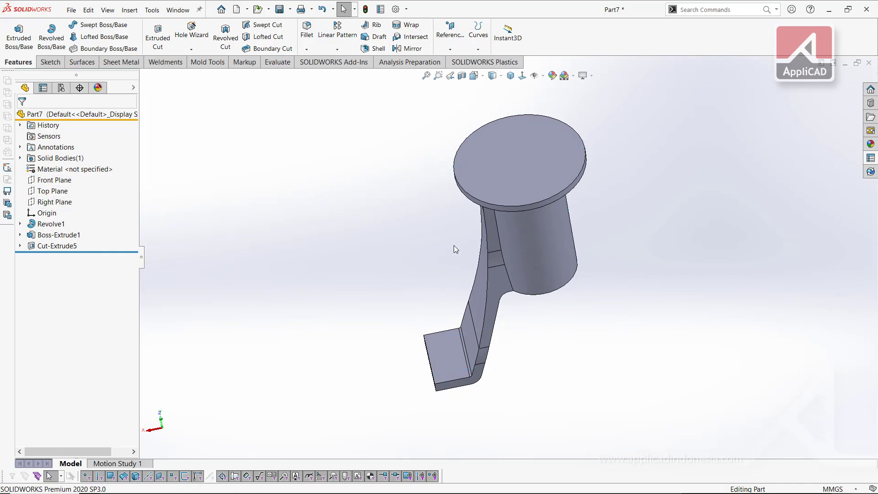
pyautogui.hotkey('ctrl', '7')
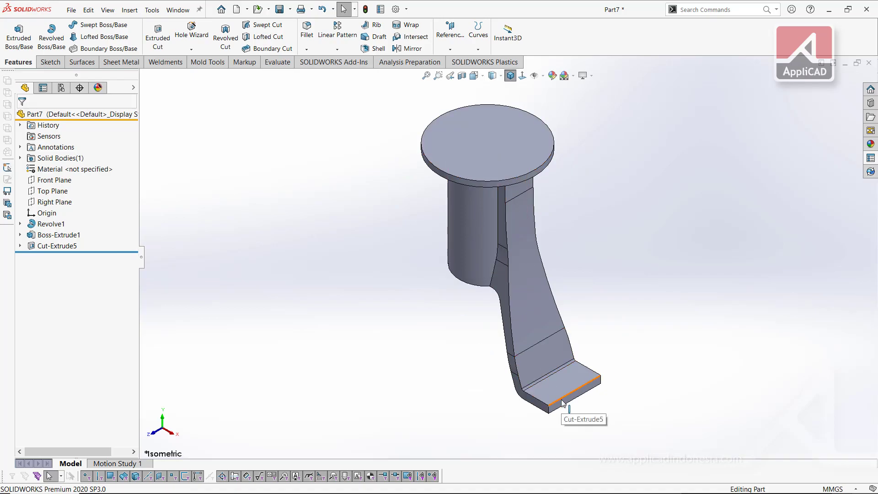
pyautogui.hotkey('alt', 'Tab')
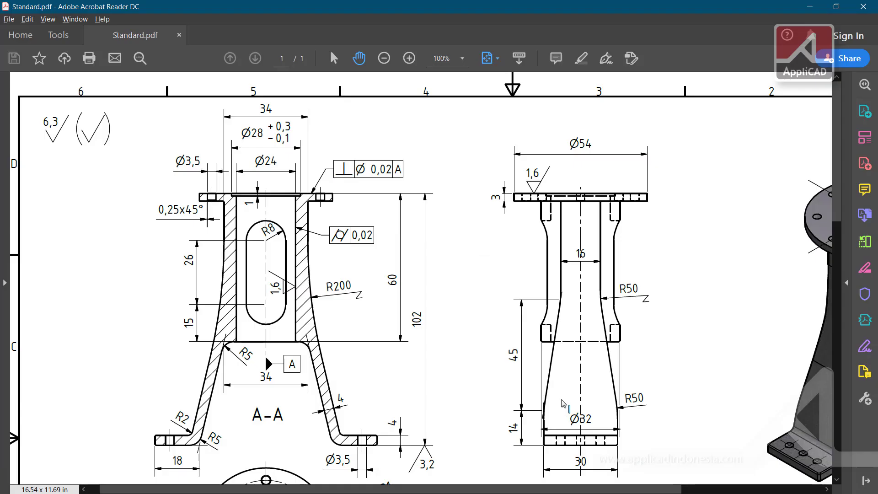
pyautogui.moveTo(396, 341); pyautogui.dragTo(312, 263)
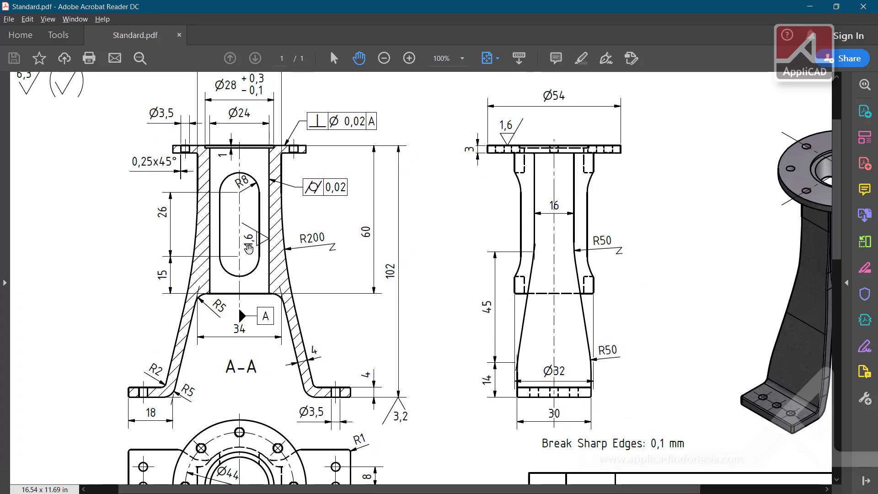
pyautogui.moveTo(249, 250); pyautogui.dragTo(380, 290)
pyautogui.hotkey('alt', 'Tab')
# Step: Sketch a vertical straight slot on the Front Plane along the part axis
pyautogui.moveTo(376, 245); pyautogui.dragTo(179, 239, button='middle')
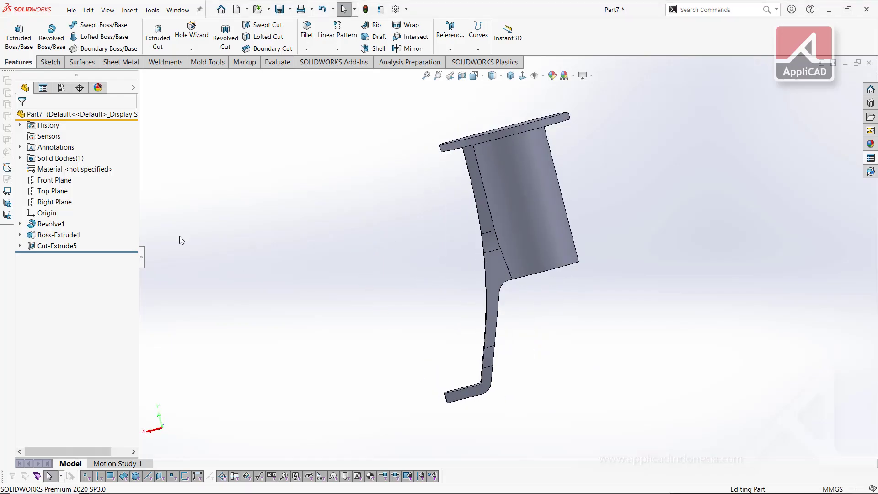
pyautogui.click(55, 181)
pyautogui.click(64, 170)
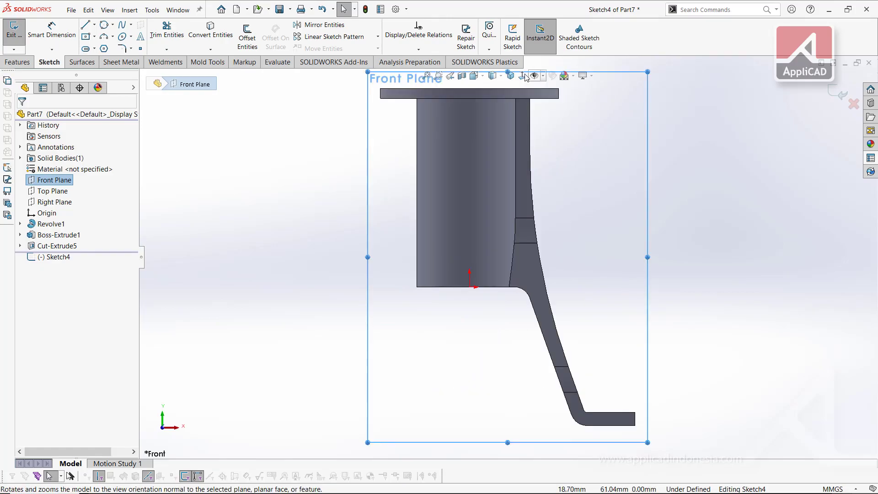
pyautogui.click(86, 48)
pyautogui.click(545, 166)
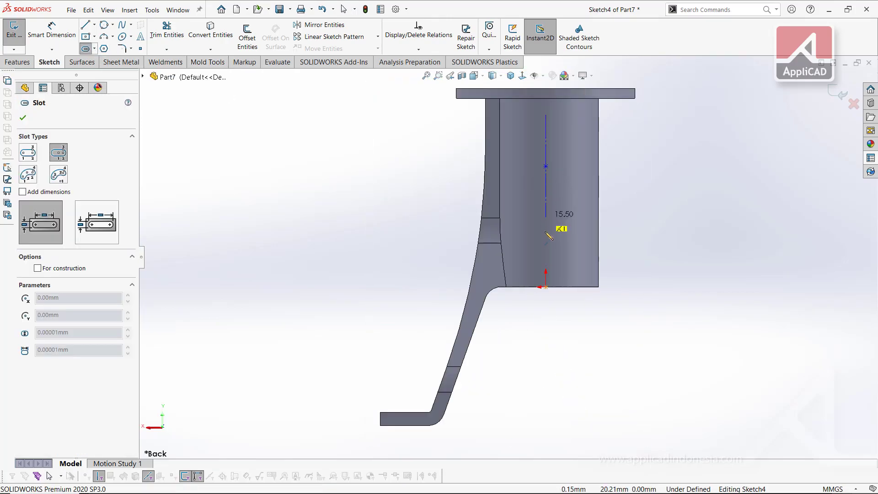
pyautogui.click(546, 215)
pyautogui.click(580, 270)
pyautogui.moveTo(546, 118); pyautogui.dragTo(545, 156)
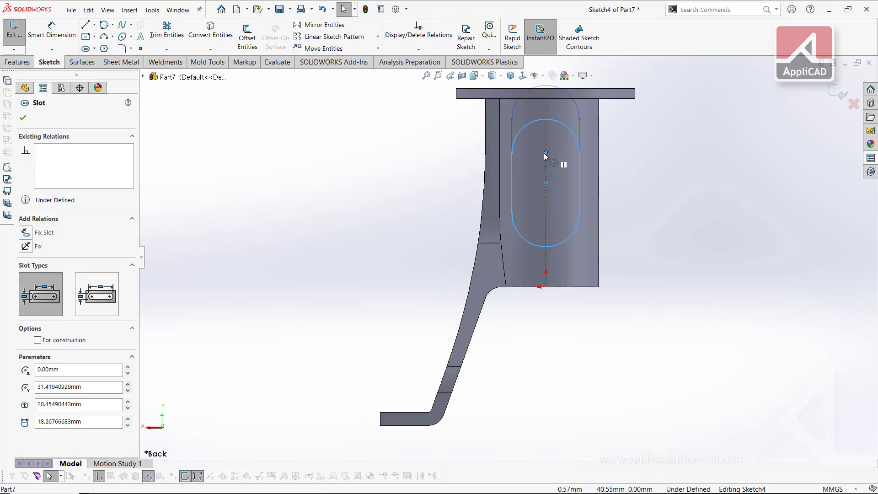
pyautogui.hotkey('alt', 'Tab')
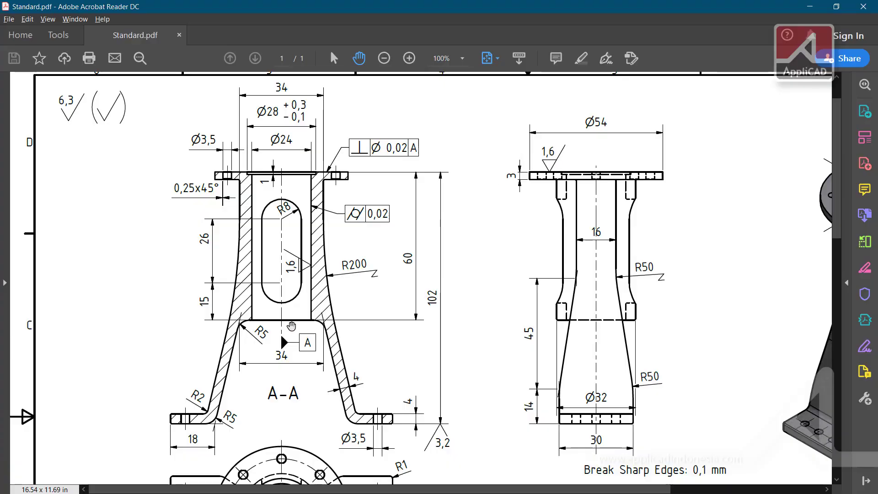
pyautogui.hotkey('alt', 'Tab')
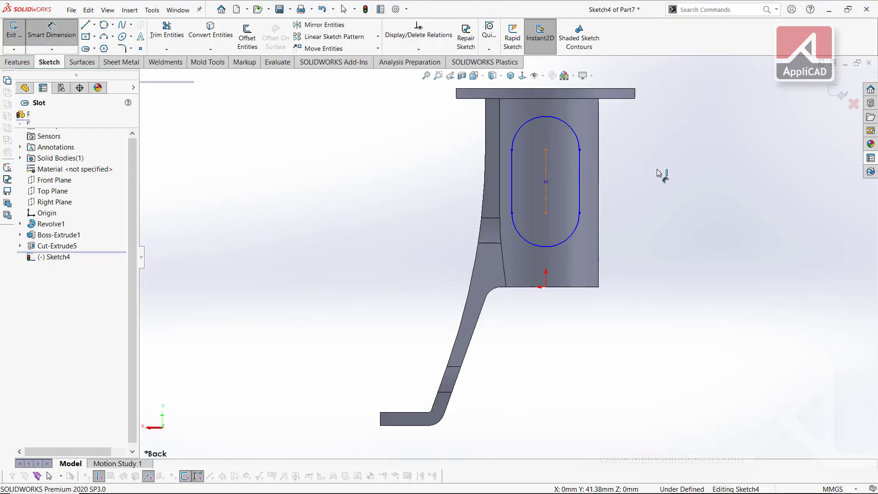
# Step: Dimension the slot's centre spacing to 26 mm and its height above the origin to 15 mm
pyautogui.click(545, 182)
pyautogui.click(656, 173)
pyautogui.hotkey('alt', 'Tab')
pyautogui.hotkey('alt', 'Tab')
pyautogui.write('26')
pyautogui.press('Return')
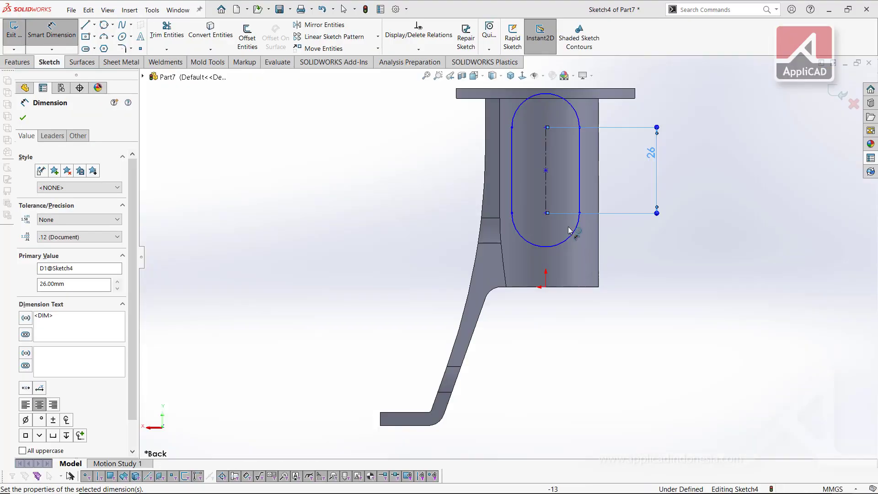
pyautogui.click(547, 213)
pyautogui.click(546, 286)
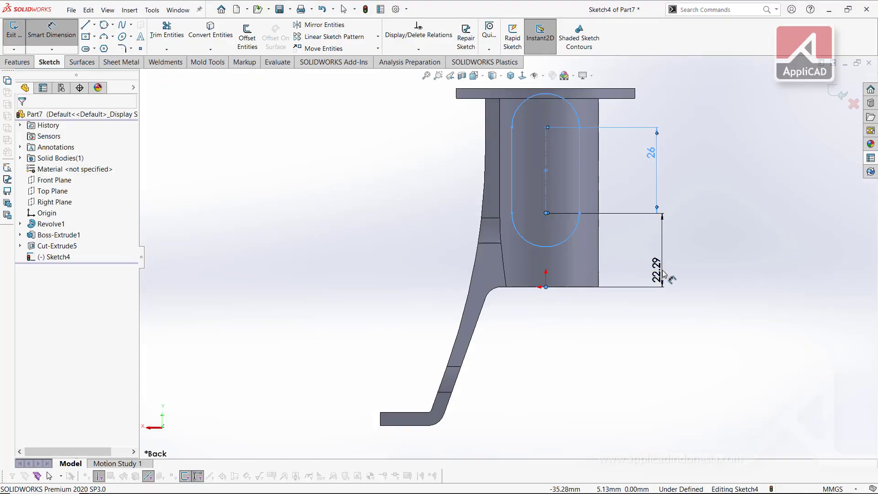
pyautogui.click(664, 275)
pyautogui.write('15')
pyautogui.press('Return')
# Step: Give the slot ends an R8 radius
pyautogui.hotkey('alt', 'Tab')
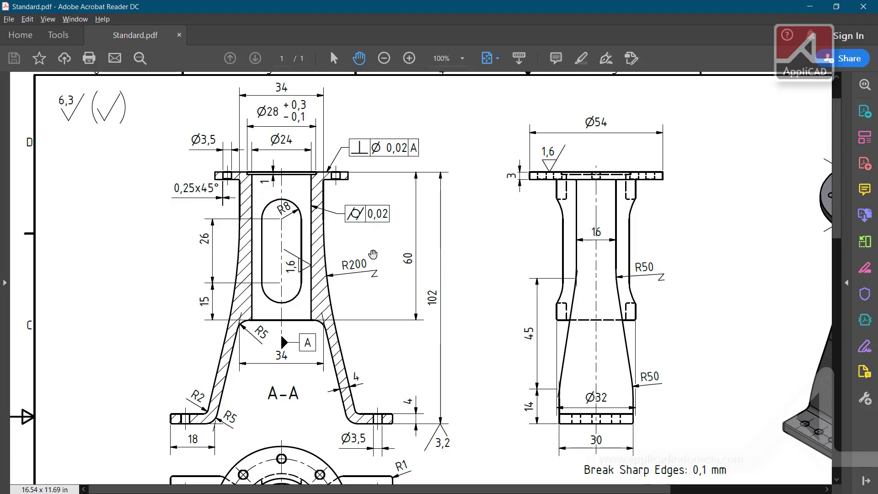
pyautogui.hotkey('alt', 'Tab')
pyautogui.click(567, 129)
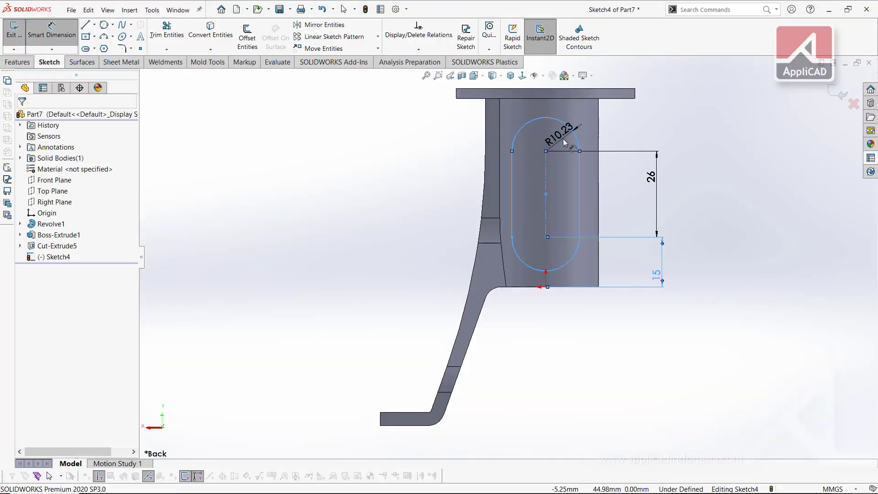
pyautogui.click(565, 143)
pyautogui.write('8')
pyautogui.press('Return')
# Step: Extrude-cut the slot Through All in both directions as Cut-Extrude6
pyautogui.click(18, 61)
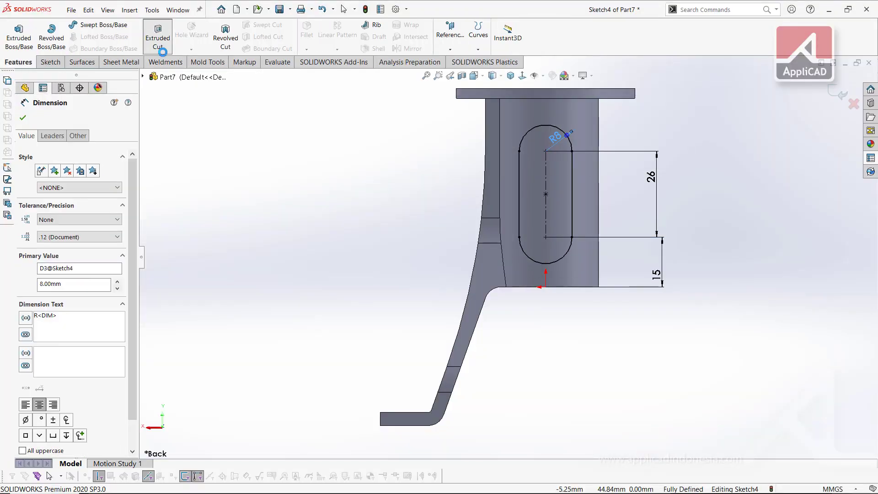
pyautogui.click(68, 180)
pyautogui.click(55, 198)
pyautogui.press('Return')
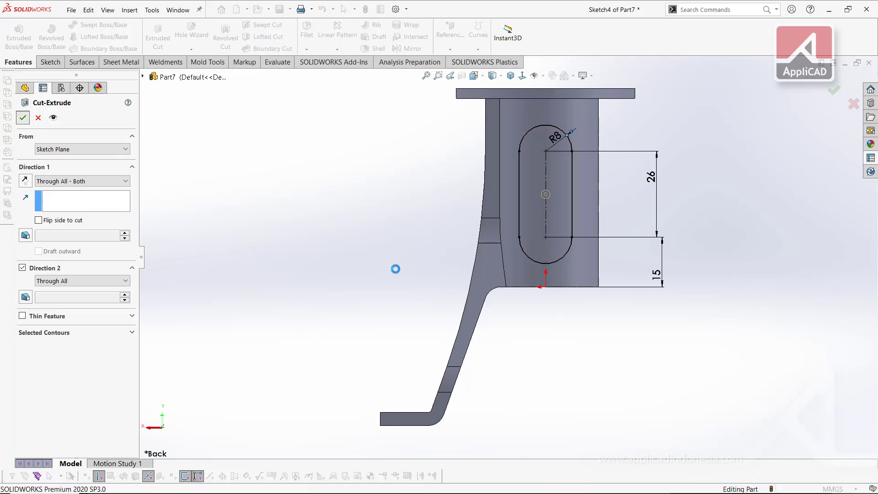
# Step: Start a sketch on the top flange face, then return to the isometric view
pyautogui.moveTo(362, 287); pyautogui.dragTo(345, 343, button='middle')
pyautogui.click(528, 141)
pyautogui.click(567, 103)
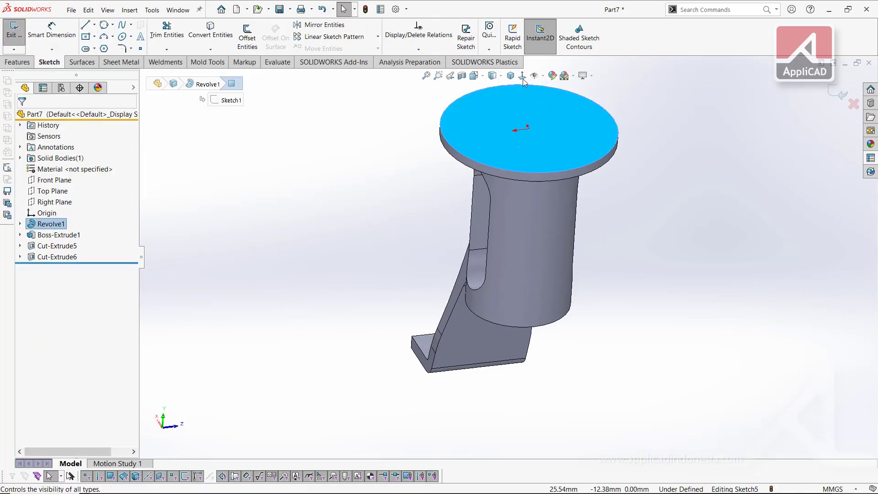
pyautogui.hotkey('ctrl', '8')
pyautogui.click(510, 75)
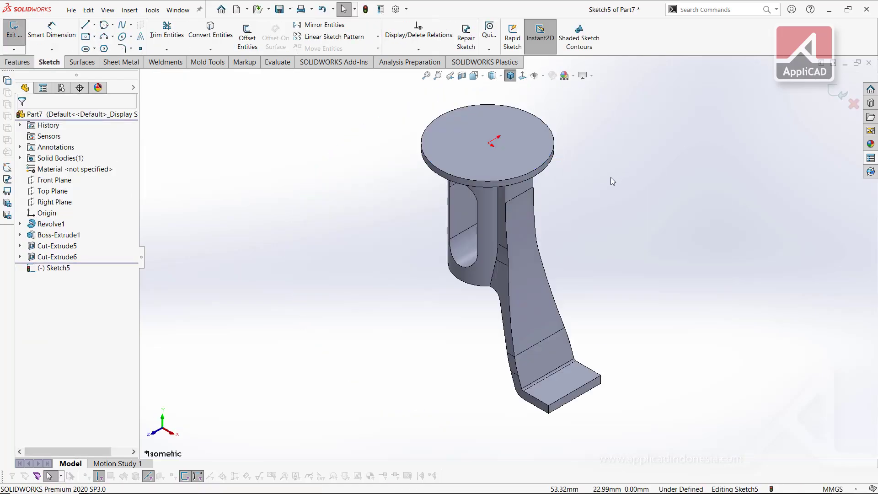
# Step: Start a Front Plane sketch with a vertical centreline from the top edge to the origin
pyautogui.click(854, 103)
pyautogui.click(54, 180)
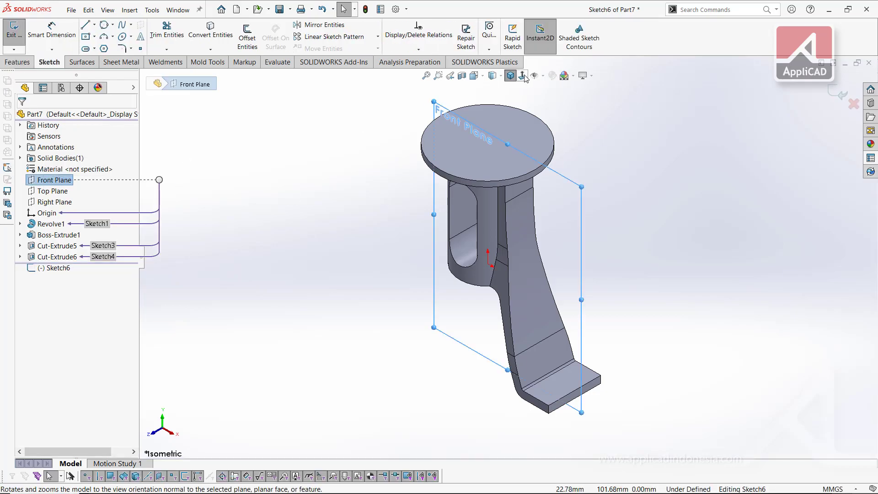
pyautogui.click(95, 25)
pyautogui.click(112, 44)
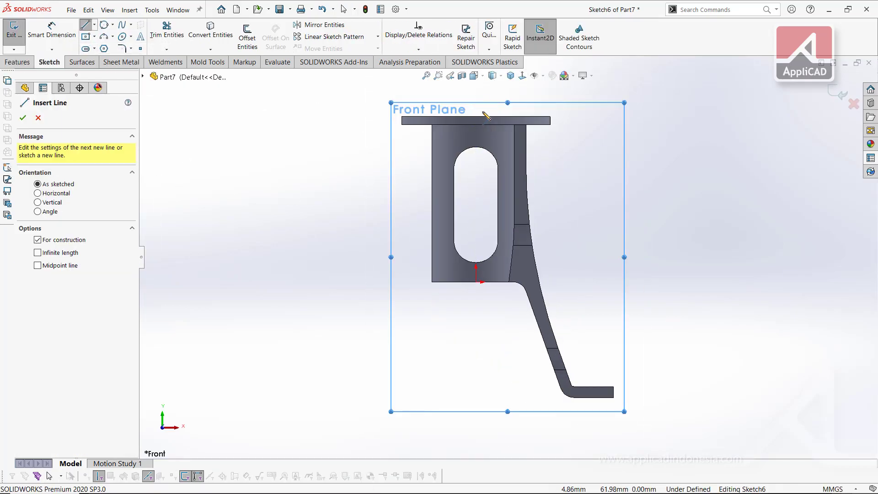
pyautogui.click(475, 116)
pyautogui.doubleClick(477, 282)
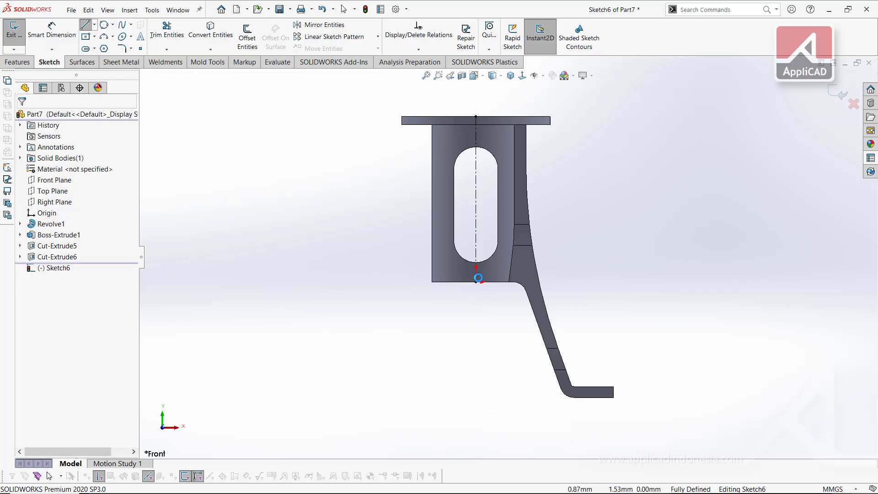
pyautogui.scroll(-3, 502, 147)
# Step: Draw the profile lines from the flange top edge down to the bottom edge
pyautogui.click(464, 115)
pyautogui.click(516, 114)
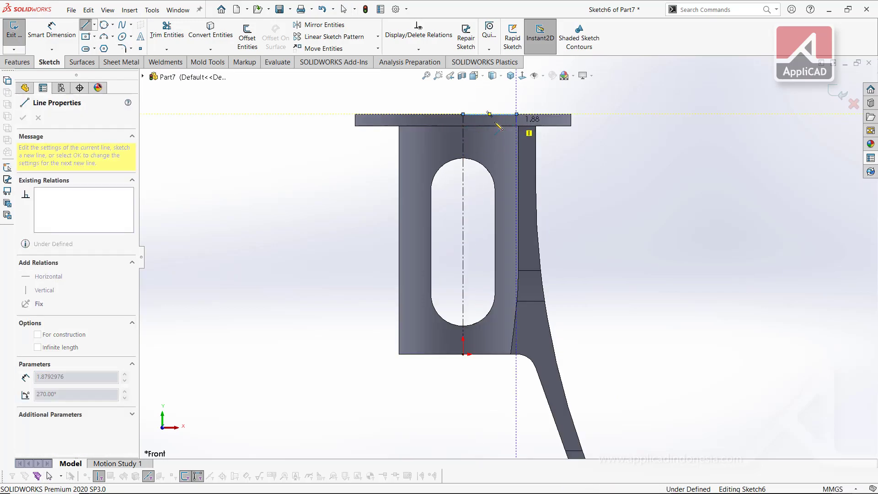
pyautogui.click(516, 122)
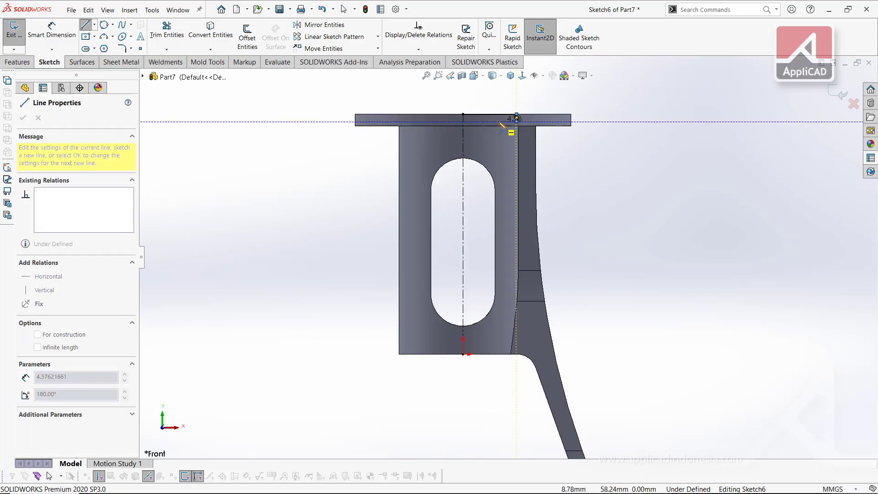
pyautogui.doubleClick(499, 354)
pyautogui.scroll(-4, 531, 112)
# Step: Dimension the profile's doubled width about the centreline to 28 mm
pyautogui.press('d')
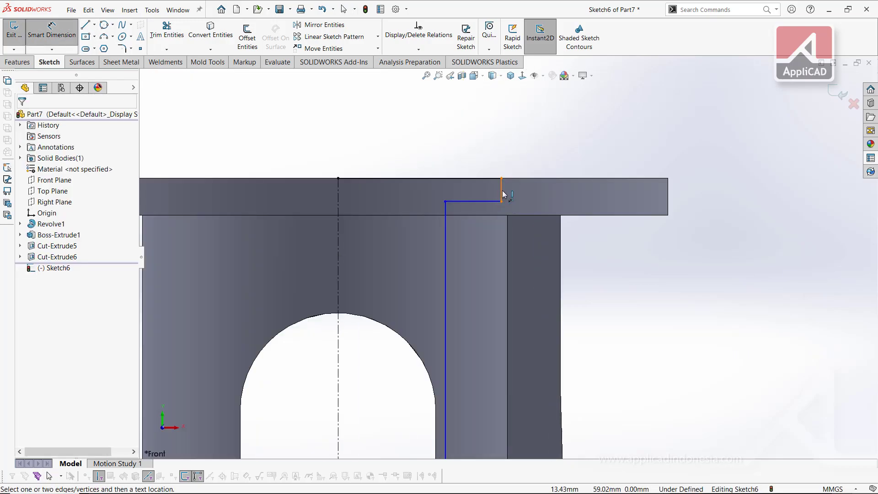
pyautogui.click(530, 191)
pyautogui.hotkey('alt', 'Tab')
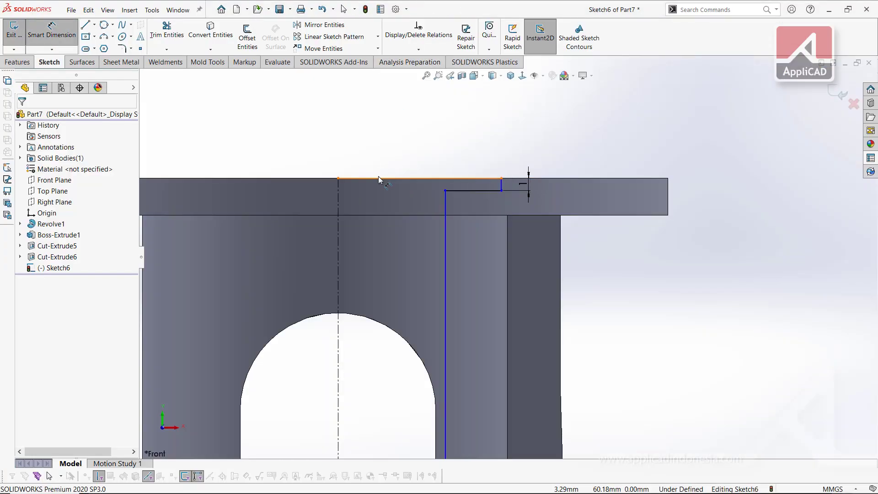
pyautogui.click(379, 178)
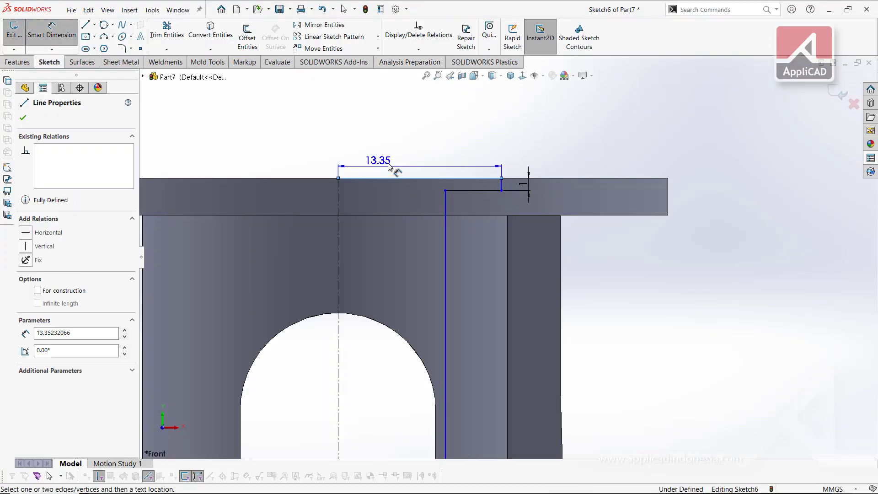
pyautogui.press('Escape')
pyautogui.click(501, 184)
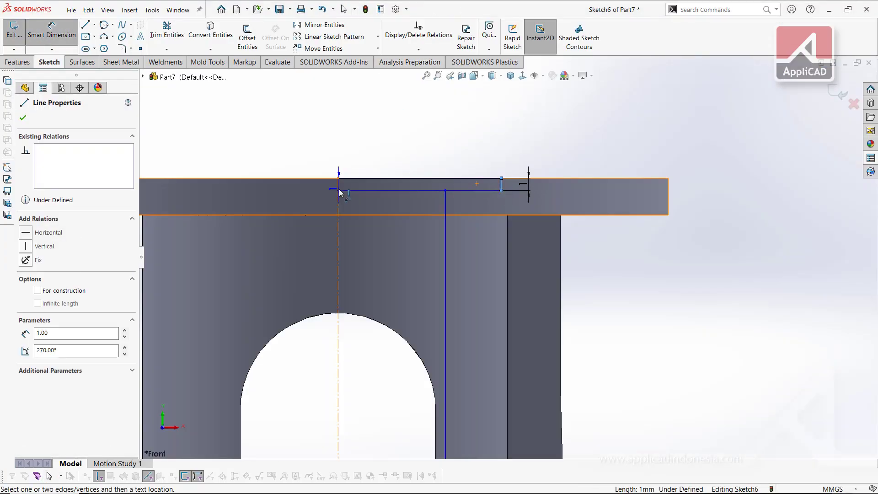
pyautogui.click(339, 188)
pyautogui.click(302, 142)
pyautogui.write('28')
pyautogui.press('Return')
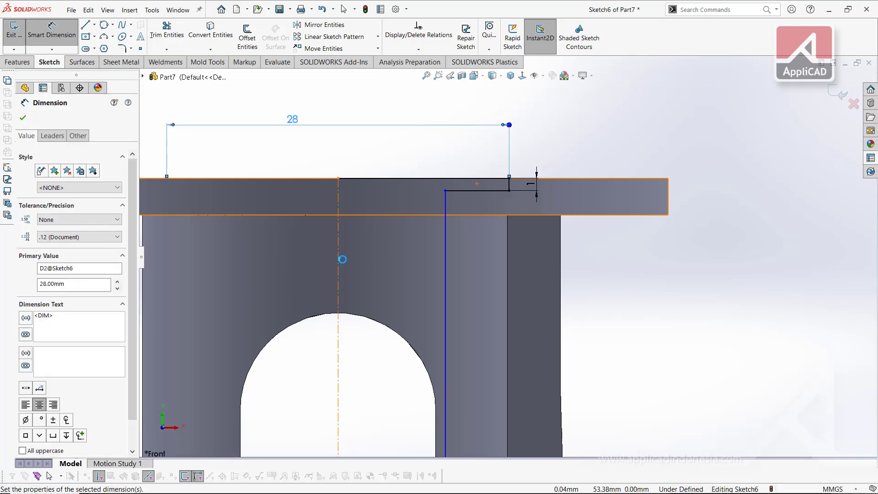
# Step: Set the next profile dimension to 24 mm to fully define the sketch
pyautogui.click(447, 246)
pyautogui.scroll(2, 447, 247)
pyautogui.click(360, 325)
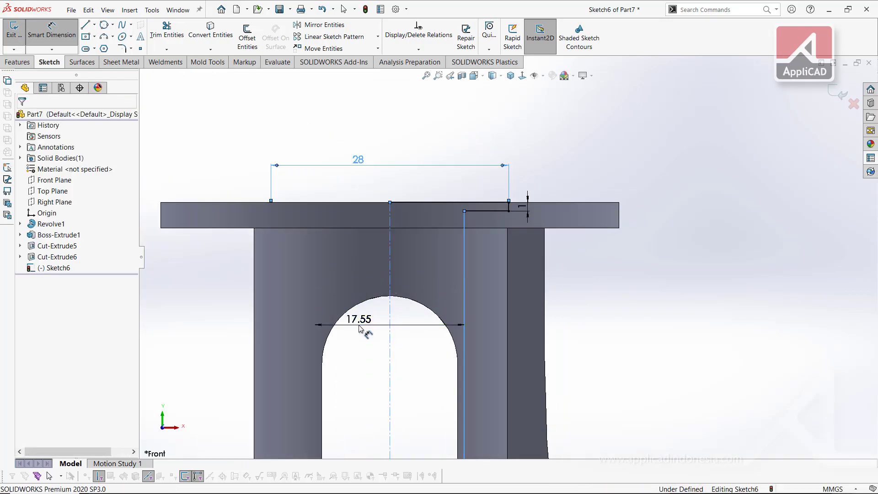
pyautogui.write('24')
pyautogui.press('Return')
# Step: Preview a Revolved Cut of the sketch, letting SOLIDWORKS close the sketch
pyautogui.press('f')
pyautogui.click(16, 61)
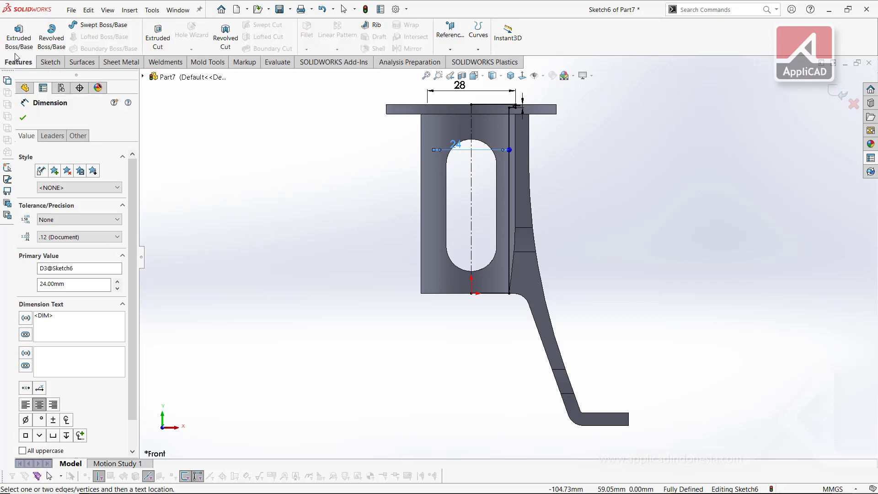
pyautogui.click(215, 33)
pyautogui.click(475, 257)
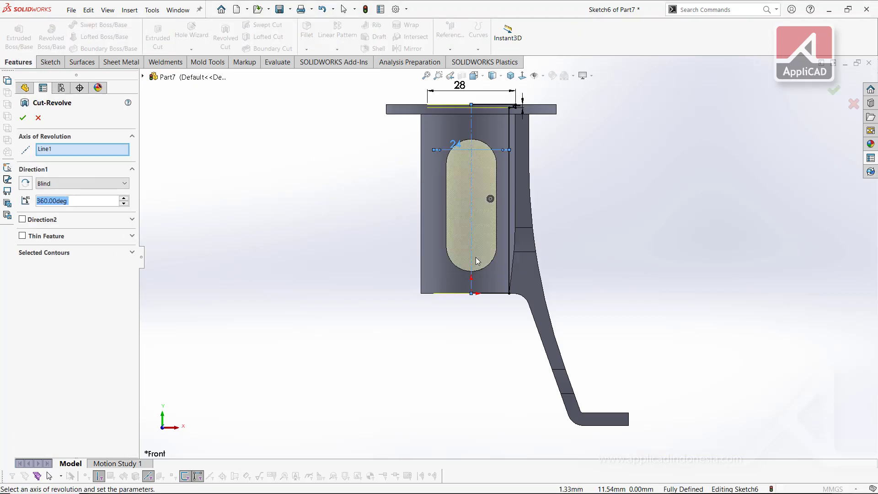
# Step: Apply the revolved cut as Cut-Revolve1 and compare it with the Standard.pdf drawing
pyautogui.press('Return')
pyautogui.moveTo(617, 280)
pyautogui.mouseDown(button='middle')
pyautogui.moveTo(652, 128)
pyautogui.moveTo(515, 131)
pyautogui.moveTo(500, 221)
pyautogui.moveTo(418, 314)
pyautogui.moveTo(363, 251)
pyautogui.moveTo(371, 306)
pyautogui.mouseUp(button='middle')
pyautogui.hotkey('alt', 'Tab')
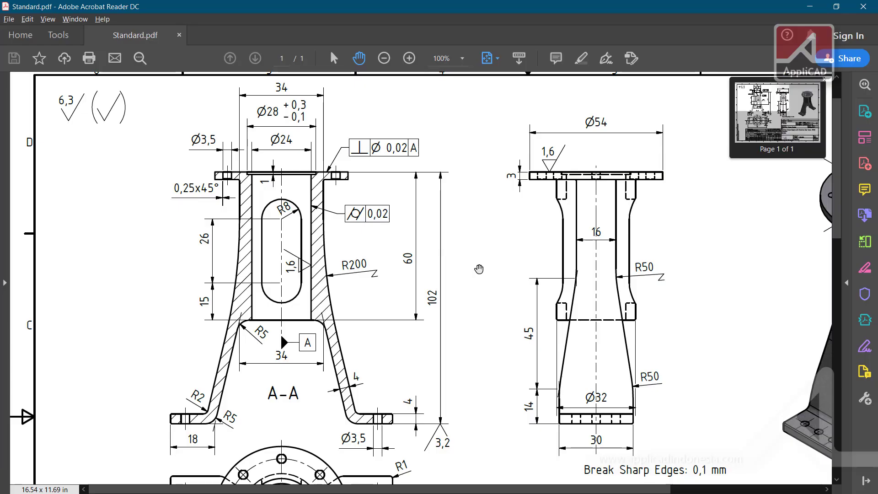
pyautogui.scroll(-1, 475, 282)
pyautogui.hotkey('ctrl', '0')
pyautogui.hotkey('alt', 'Tab')
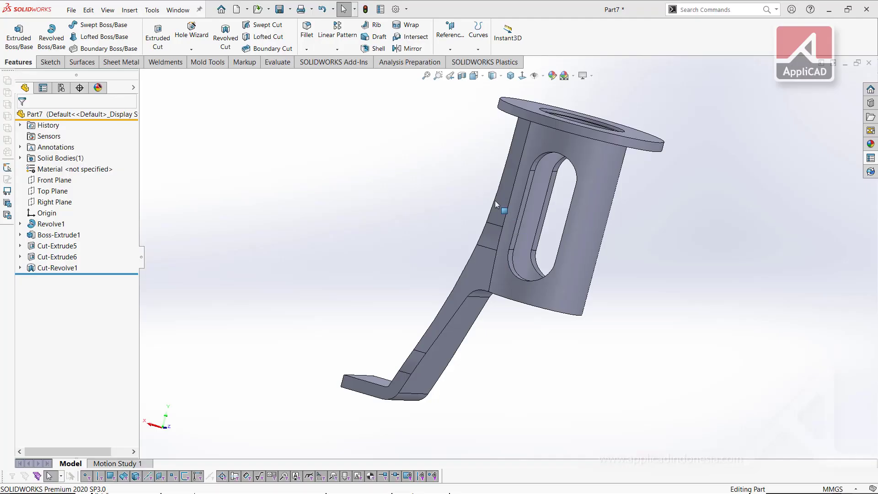
pyautogui.moveTo(573, 280)
pyautogui.mouseDown(button='middle')
pyautogui.moveTo(618, 311)
pyautogui.moveTo(565, 330)
pyautogui.moveTo(564, 311)
pyautogui.moveTo(540, 311)
pyautogui.mouseUp(button='middle')
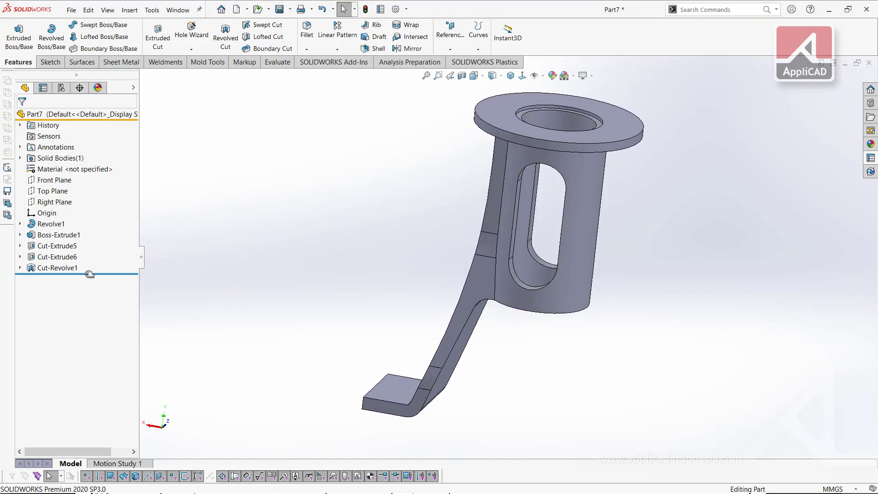
# Step: Select the Right Plane and bring up the Standard.pdf drawing again
pyautogui.click(42, 181)
pyautogui.click(50, 202)
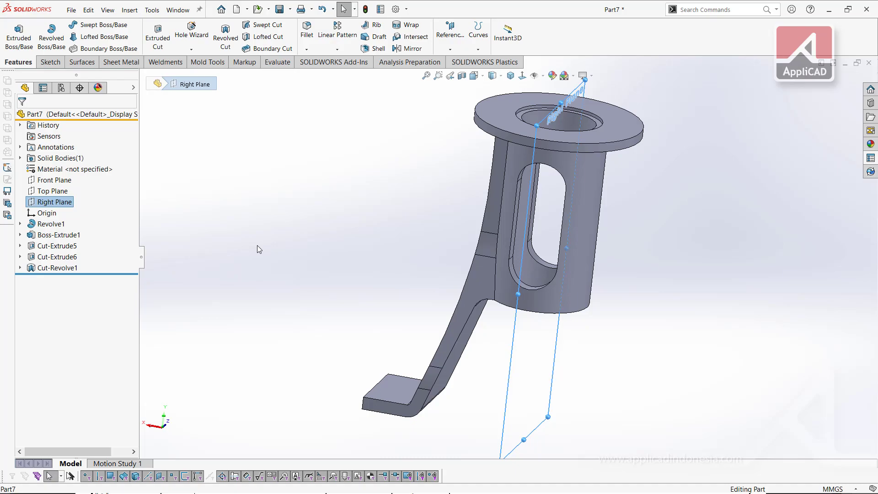
pyautogui.hotkey('alt', 'Tab')
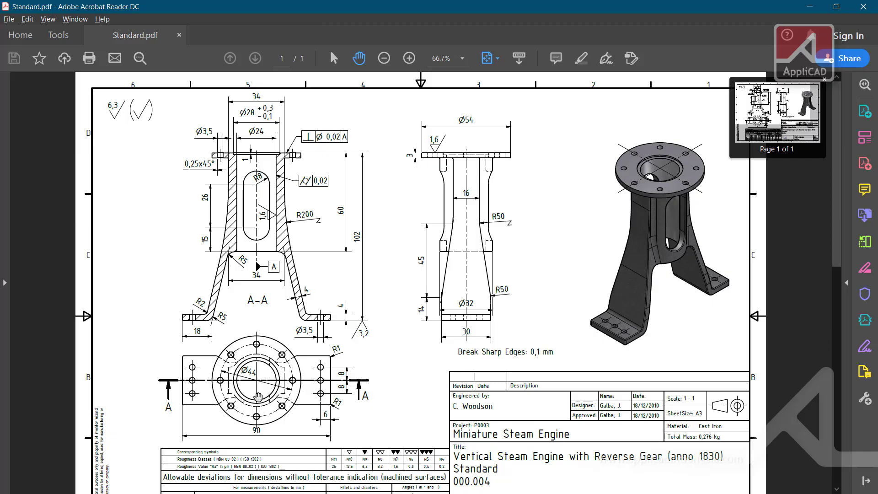
# Step: Start a Hole Wizard hole of Ø3.5 on the flange top face
pyautogui.hotkey('alt', 'Tab')
pyautogui.click(578, 98)
pyautogui.click(531, 68)
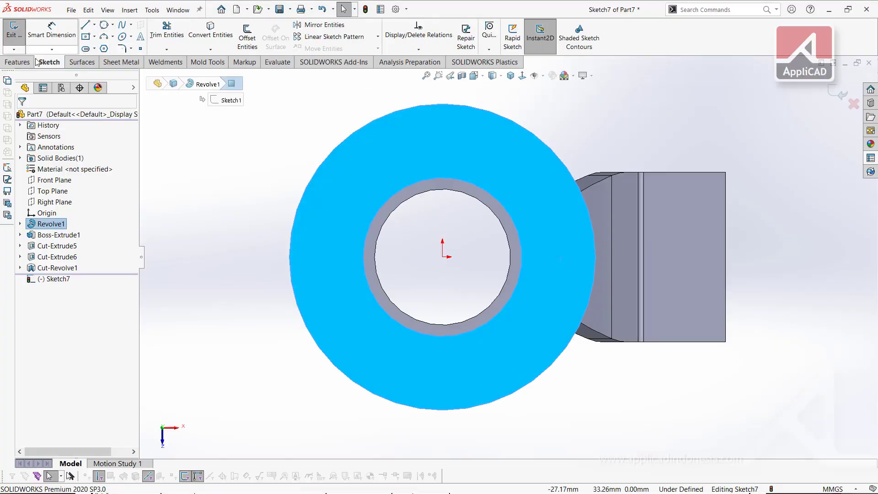
pyautogui.click(17, 62)
pyautogui.click(191, 32)
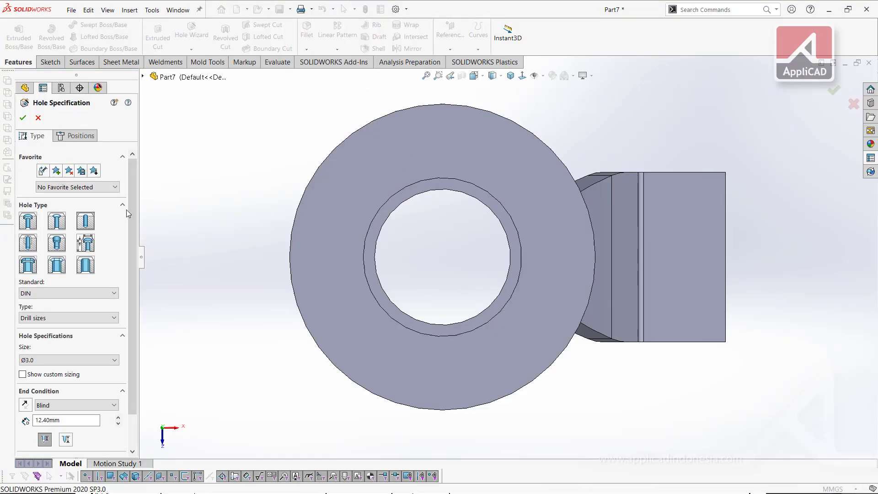
pyautogui.click(55, 360)
pyautogui.click(55, 425)
pyautogui.click(76, 136)
# Step: Place a hole point and draw a Ø44 circle centred on the origin through it
pyautogui.click(441, 140)
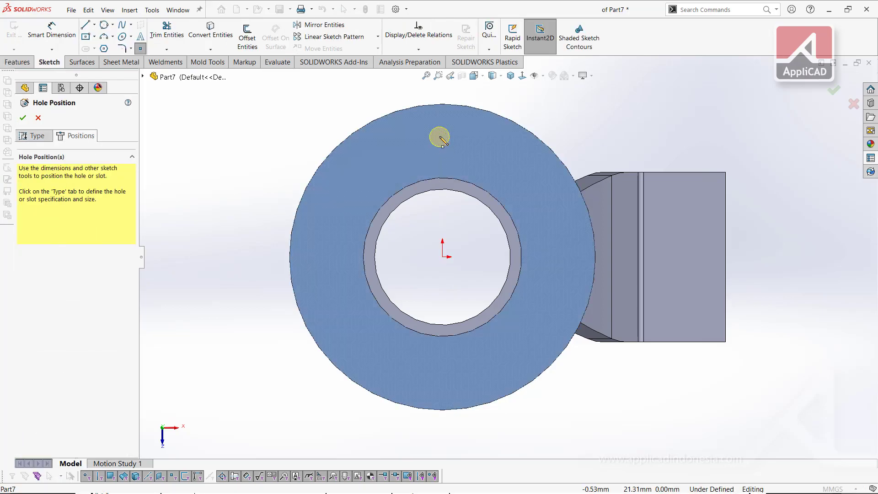
pyautogui.press('c')
pyautogui.moveTo(442, 256); pyautogui.dragTo(442, 145)
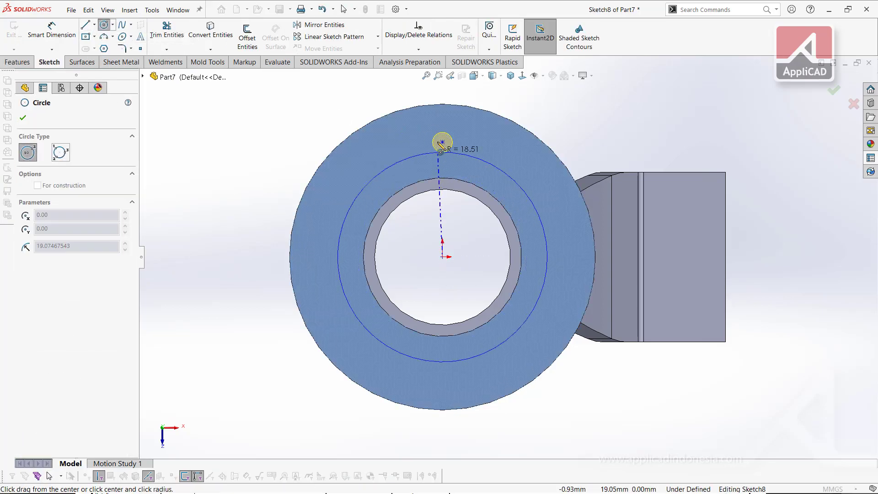
pyautogui.click(442, 142)
pyautogui.press('Escape')
pyautogui.click(379, 166)
pyautogui.press('d')
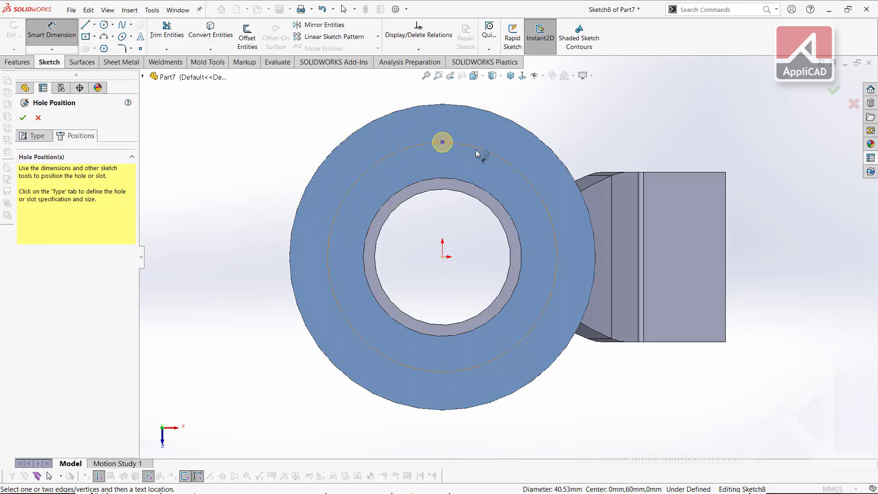
pyautogui.click(476, 153)
pyautogui.click(462, 213)
pyautogui.write('44')
pyautogui.press('Return')
pyautogui.press('Escape')
# Step: Align the hole point vertically with the centre and circular-pattern it 8 times
pyautogui.click(443, 256)
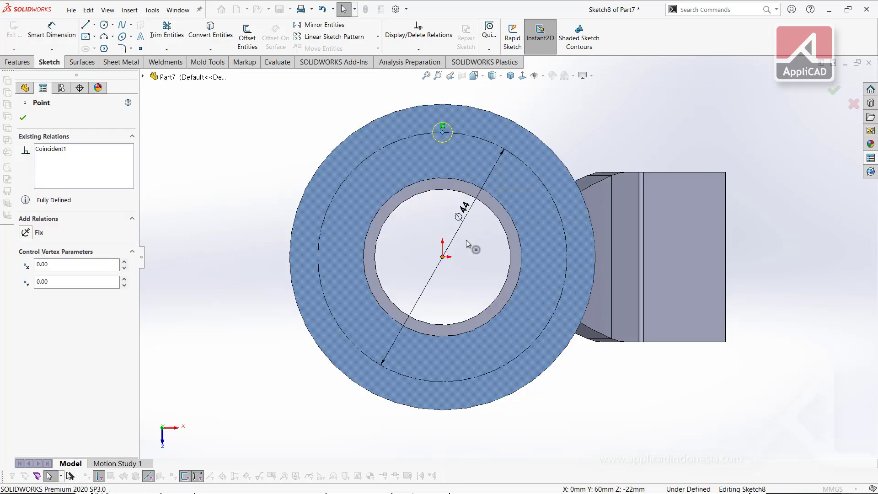
pyautogui.keyDown('ctrl'); pyautogui.click(443, 132); pyautogui.keyUp('ctrl')
pyautogui.click(38, 304)
pyautogui.press('Escape')
pyautogui.click(378, 37)
pyautogui.click(331, 61)
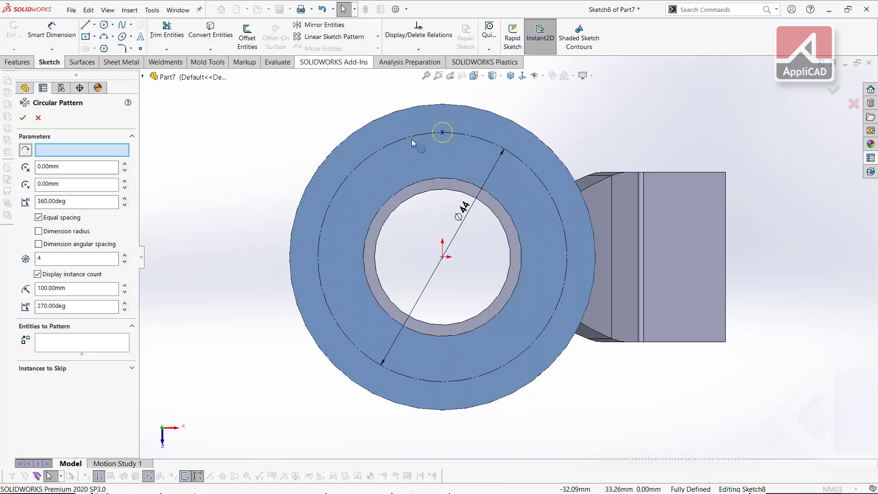
pyautogui.doubleClick(63, 257)
pyautogui.write('8')
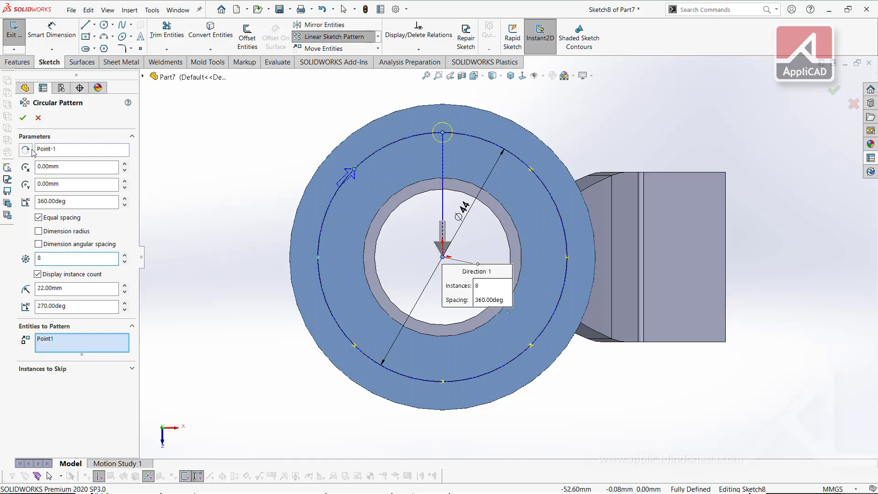
pyautogui.press('Return')
# Step: Constrain the patterned points to the Ø44 circle and confirm the eight holes as Diameter Hole1
pyautogui.click(355, 170)
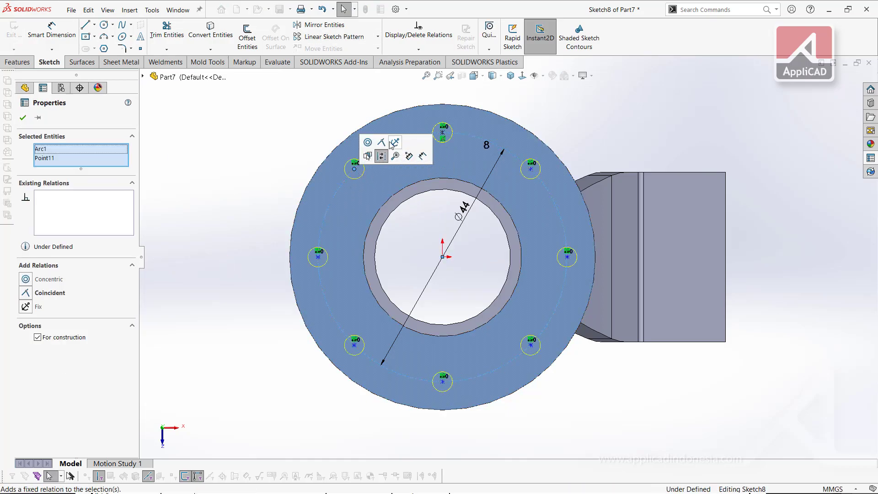
pyautogui.click(41, 269)
pyautogui.click(322, 270)
pyautogui.keyDown('ctrl'); pyautogui.click(345, 282); pyautogui.keyUp('ctrl')
pyautogui.click(237, 206)
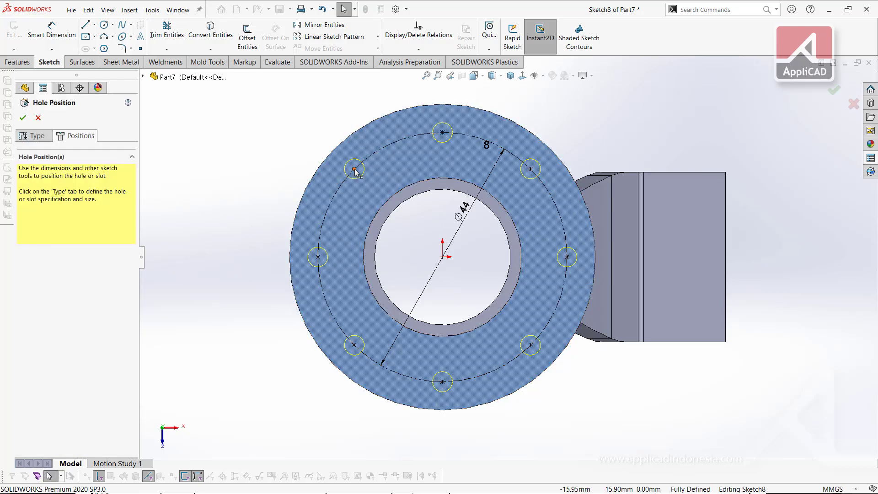
pyautogui.click(354, 168)
pyautogui.moveTo(354, 168)
pyautogui.mouseDown(button='middle')
pyautogui.moveTo(376, 144)
pyautogui.moveTo(389, 151)
pyautogui.mouseUp(button='middle')
pyautogui.press('Return')
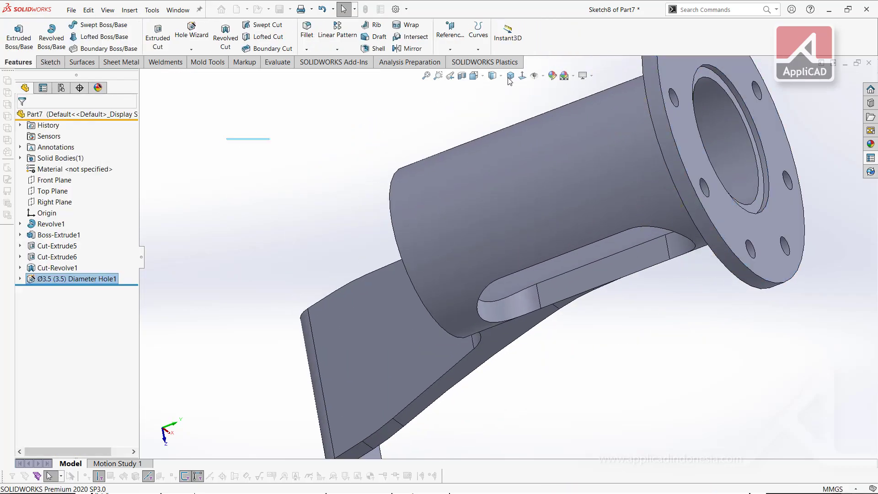
pyautogui.hotkey('ctrl', '7')
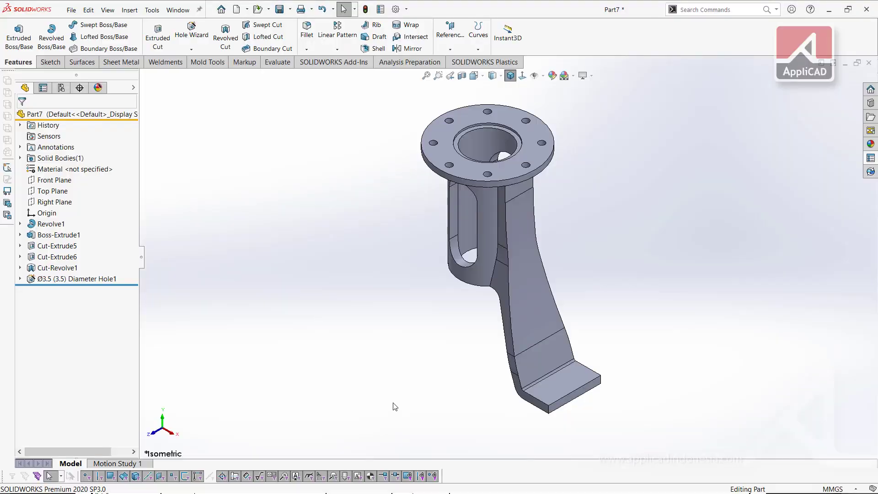
# Step: Start a Hole Wizard hole on the foot's top face and place the hole points
pyautogui.click(580, 380)
pyautogui.click(191, 34)
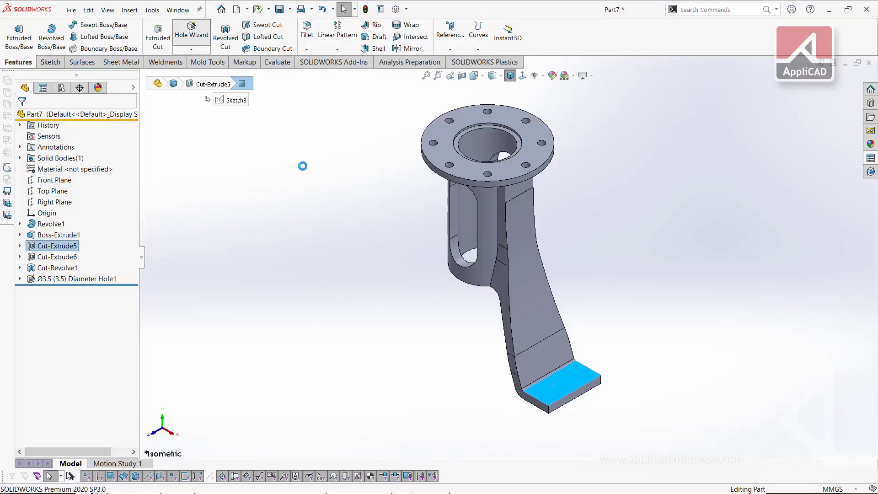
pyautogui.click(523, 75)
pyautogui.click(75, 136)
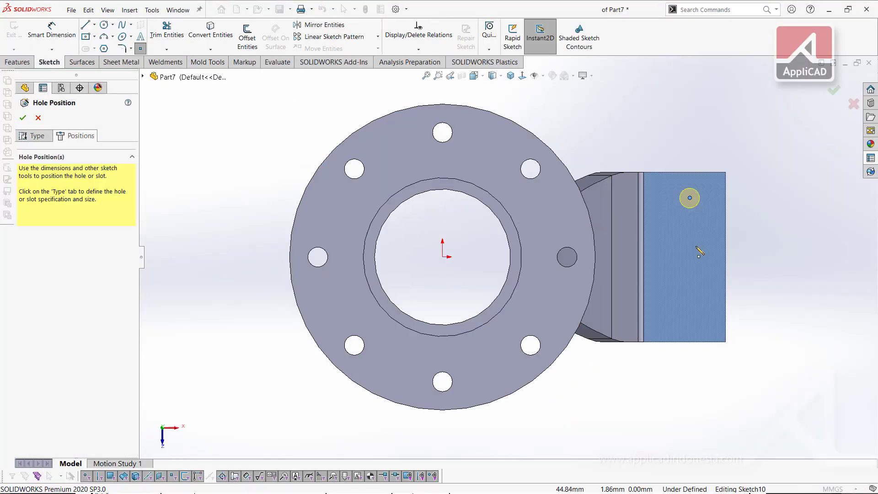
pyautogui.click(690, 247)
pyautogui.click(690, 308)
pyautogui.moveTo(757, 355); pyautogui.dragTo(668, 148)
pyautogui.press('Escape')
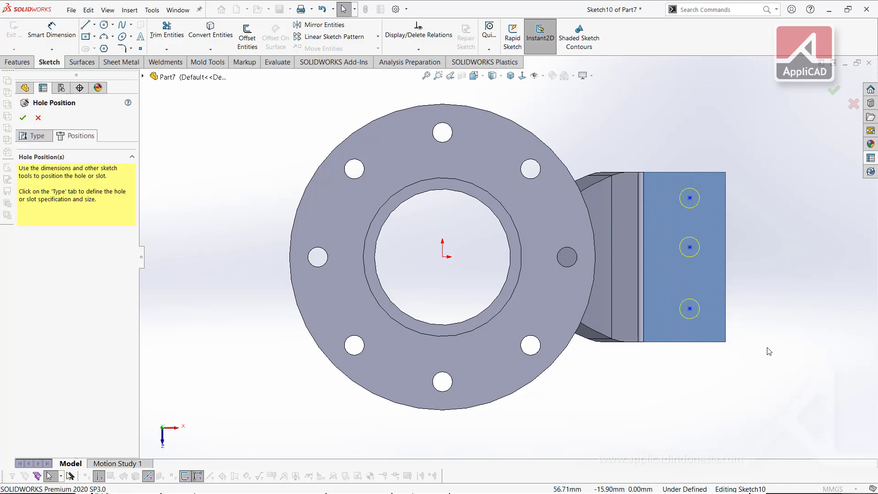
# Step: Dimension the three hole points 8 mm apart from each other
pyautogui.click(52, 32)
pyautogui.click(690, 308)
pyautogui.click(690, 247)
pyautogui.click(777, 295)
pyautogui.write('8')
pyautogui.press('Return')
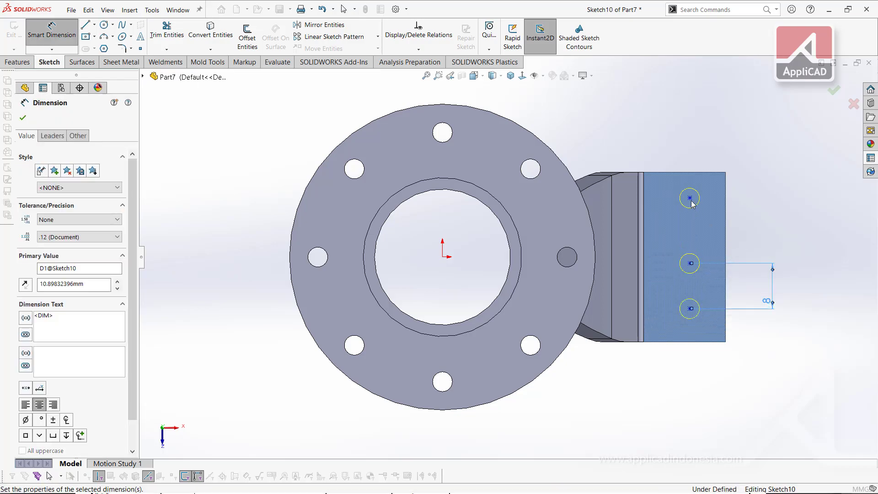
pyautogui.click(690, 263)
pyautogui.click(689, 197)
pyautogui.click(769, 229)
pyautogui.write('8.00mm')
pyautogui.press('Return')
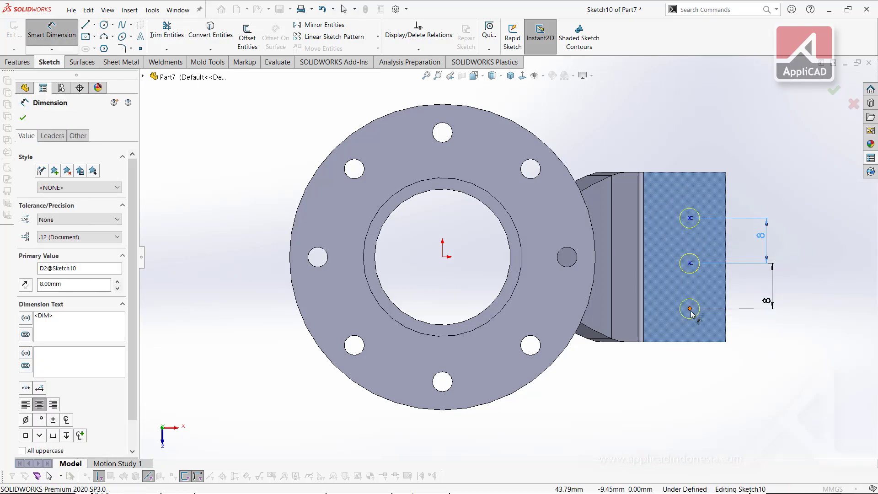
# Step: Dimension the bottom hole point's distance from the foot face's side edge
pyautogui.click(690, 308)
pyautogui.click(726, 324)
pyautogui.click(721, 389)
pyautogui.press('Escape')
# Step: Draw a centerline from the origin to the middle hole point
pyautogui.scroll(-3, 735, 237)
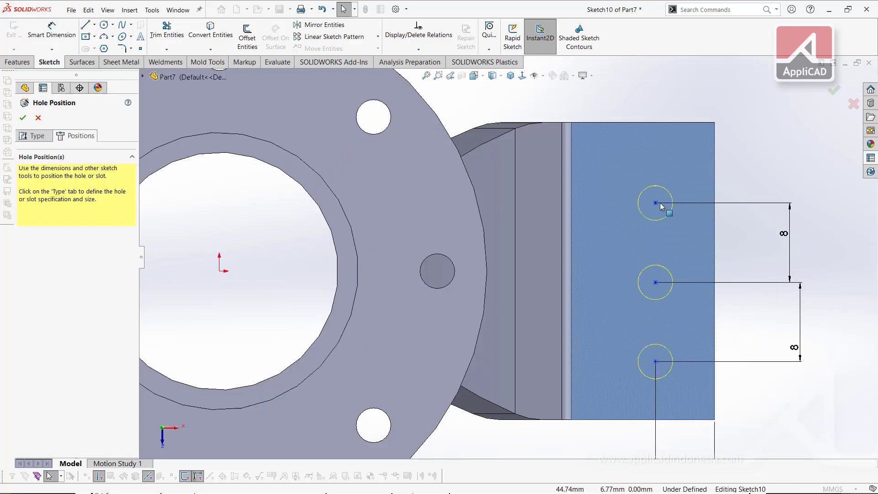
pyautogui.click(655, 185)
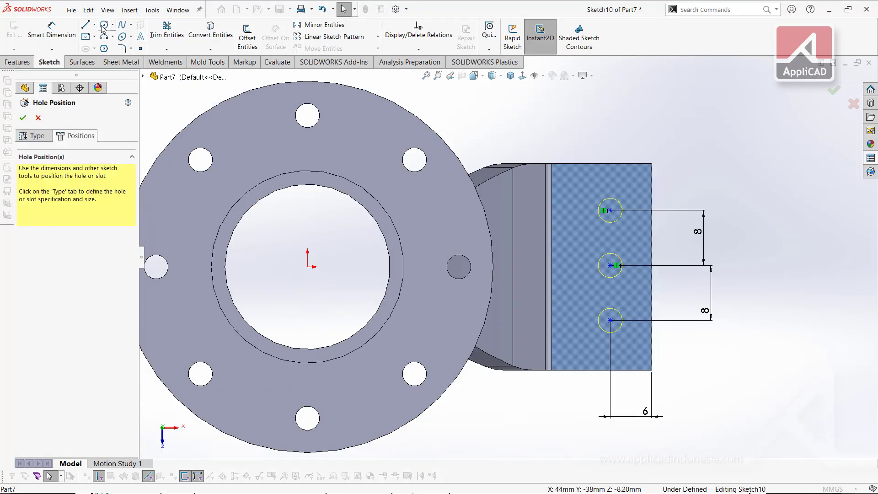
pyautogui.click(95, 24)
pyautogui.click(110, 46)
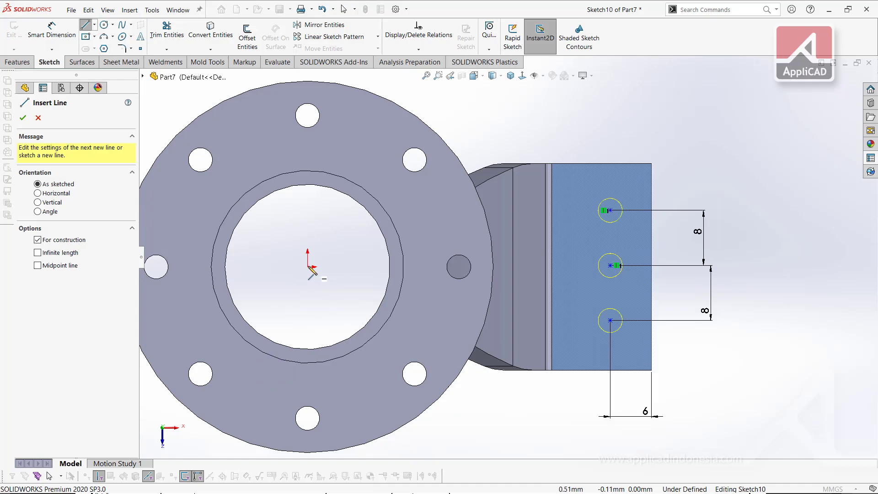
pyautogui.click(308, 266)
pyautogui.click(610, 266)
pyautogui.press('Escape')
pyautogui.press('Escape')
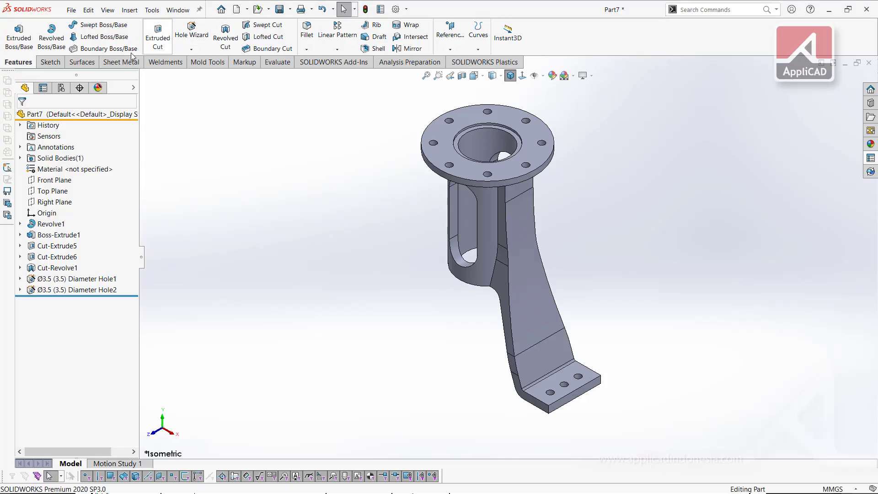
pyautogui.click(307, 49)
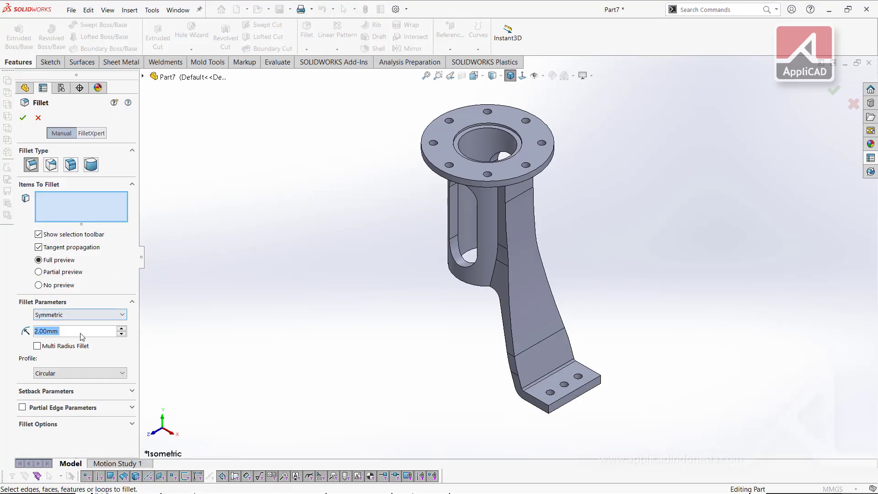
# Step: Round the two foot edges with a 1 mm fillet
pyautogui.write('1')
pyautogui.press('Return')
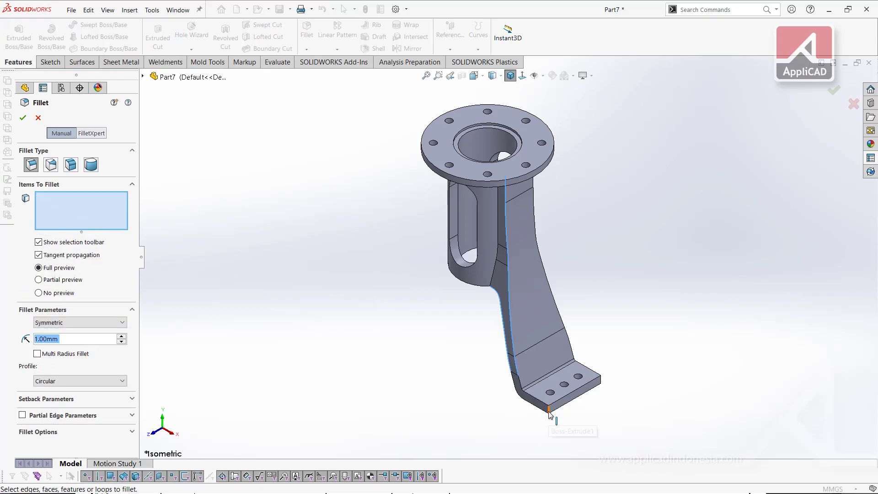
pyautogui.click(548, 412)
pyautogui.scroll(-5, 625, 434)
pyautogui.click(551, 286)
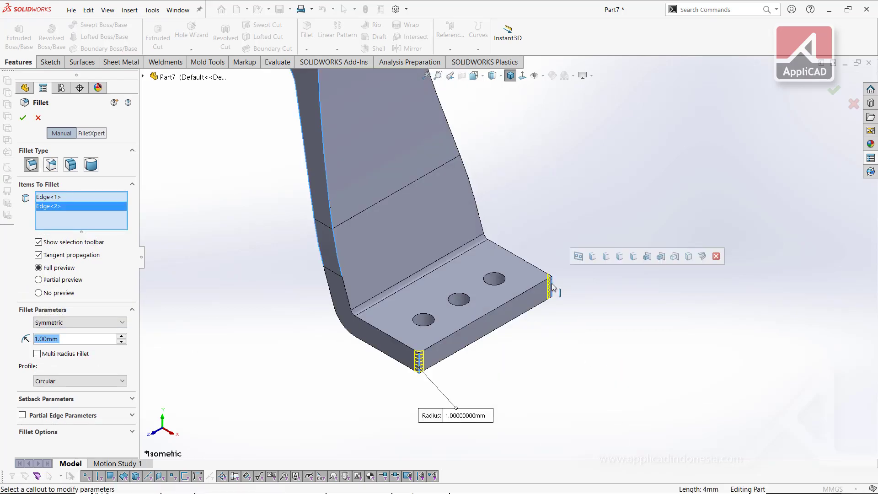
pyautogui.click(22, 117)
pyautogui.press('f')
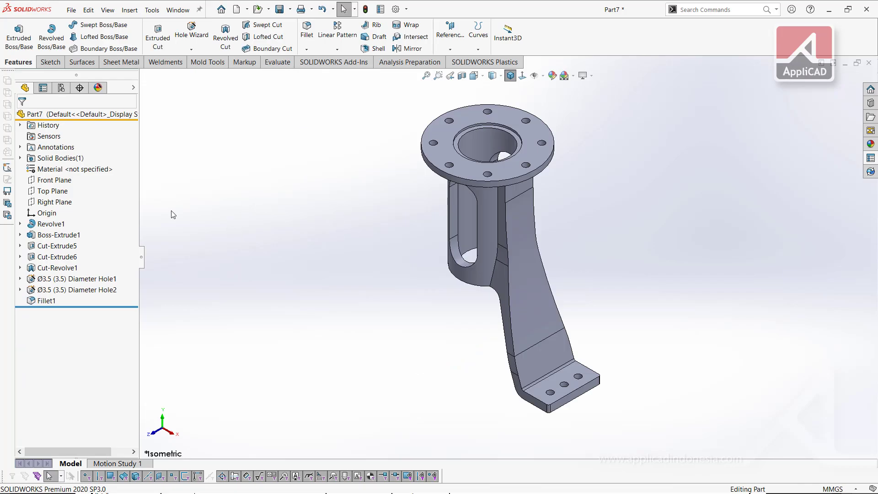
# Step: Try mirroring Cut-Extrude5 and the foot holes about the Right Plane, then cancel
pyautogui.click(52, 191)
pyautogui.click(54, 179)
pyautogui.click(55, 202)
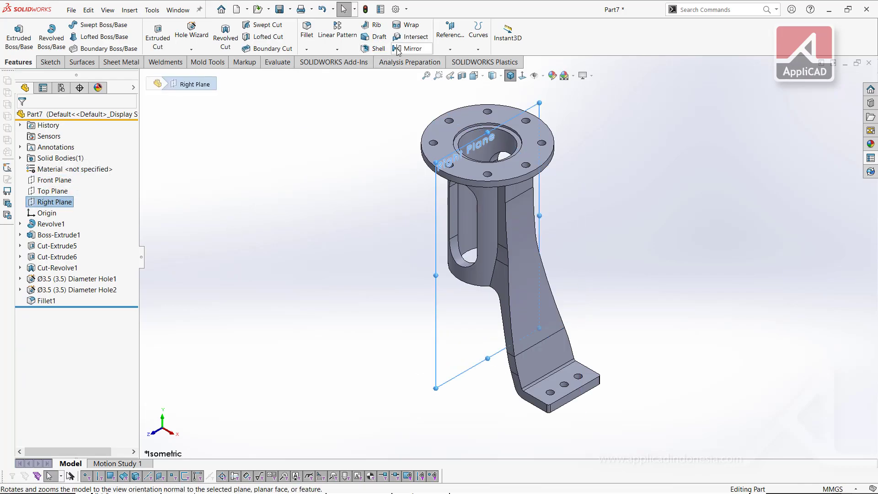
pyautogui.click(398, 49)
pyautogui.click(544, 302)
pyautogui.click(579, 379)
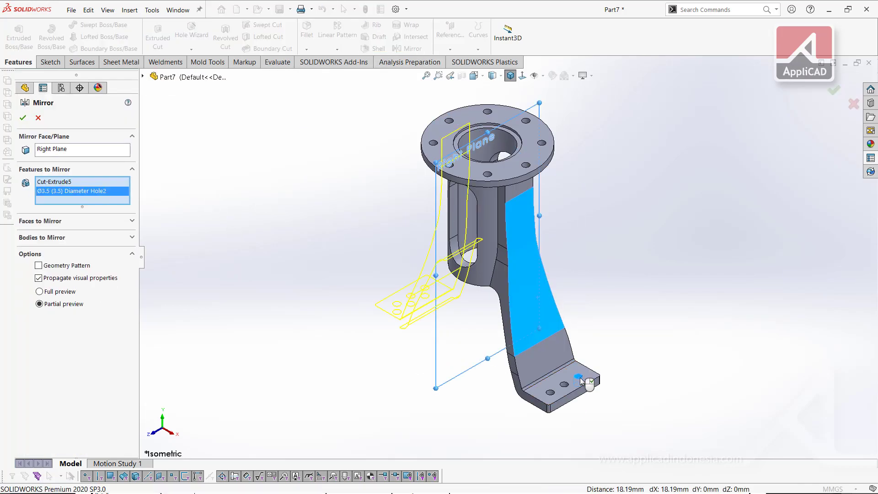
pyautogui.scroll(-3, 571, 409)
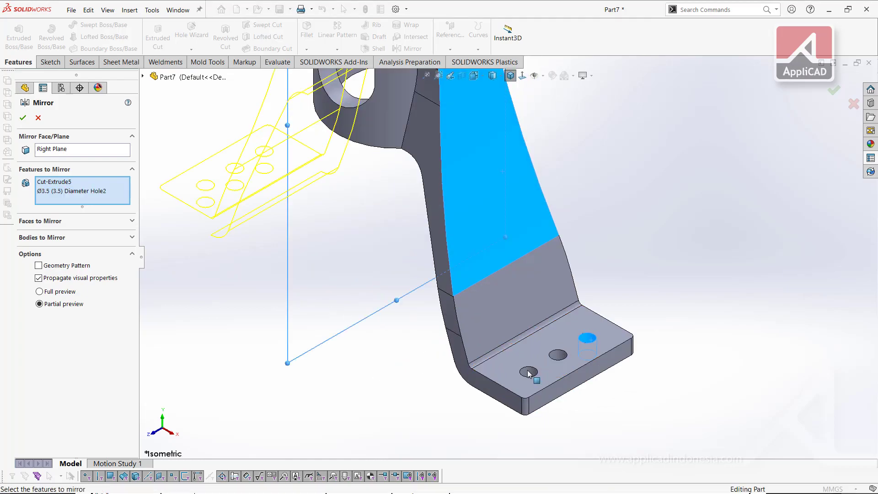
pyautogui.moveTo(502, 331); pyautogui.dragTo(503, 284, button='middle')
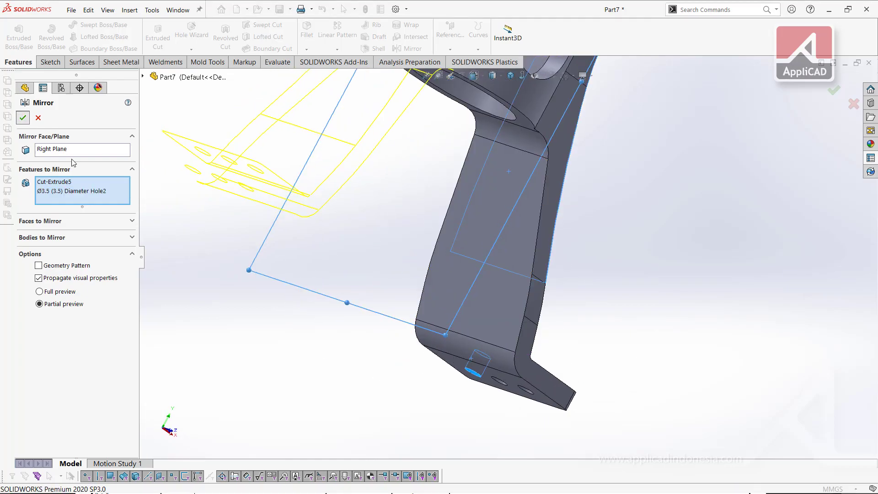
pyautogui.press('Escape')
pyautogui.hotkey('ctrl', '7')
# Step: Set up a mirror of Fillet1 and Cut-Extrude5 about the Right Plane
pyautogui.click(46, 301)
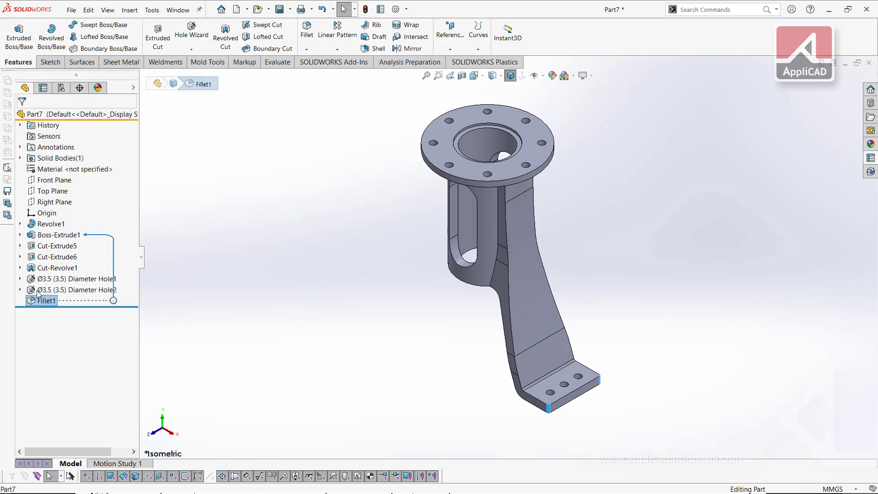
pyautogui.keyDown('ctrl'); pyautogui.click(55, 246); pyautogui.keyUp('ctrl')
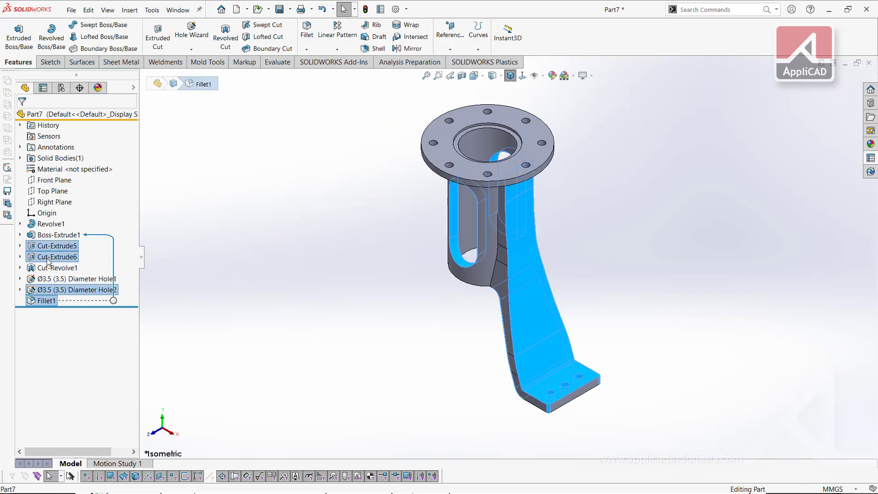
pyautogui.click(407, 49)
pyautogui.click(143, 77)
pyautogui.click(187, 143)
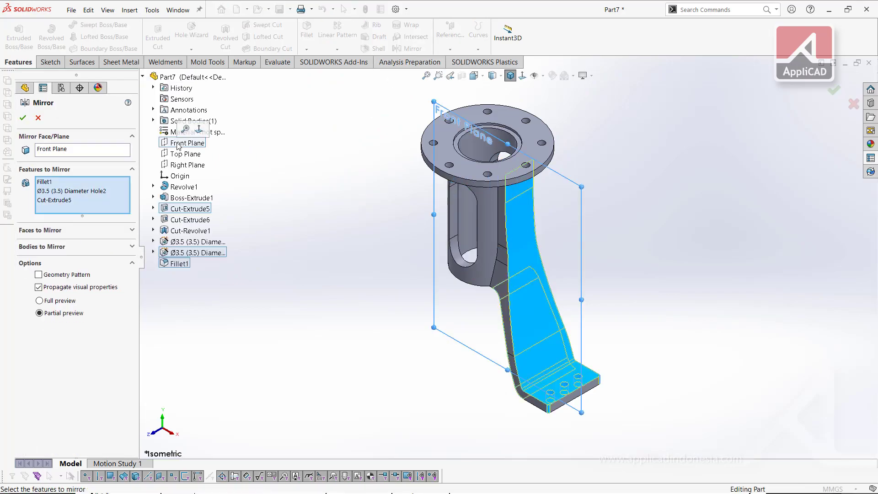
pyautogui.click(83, 150)
pyautogui.click(187, 164)
pyautogui.click(26, 119)
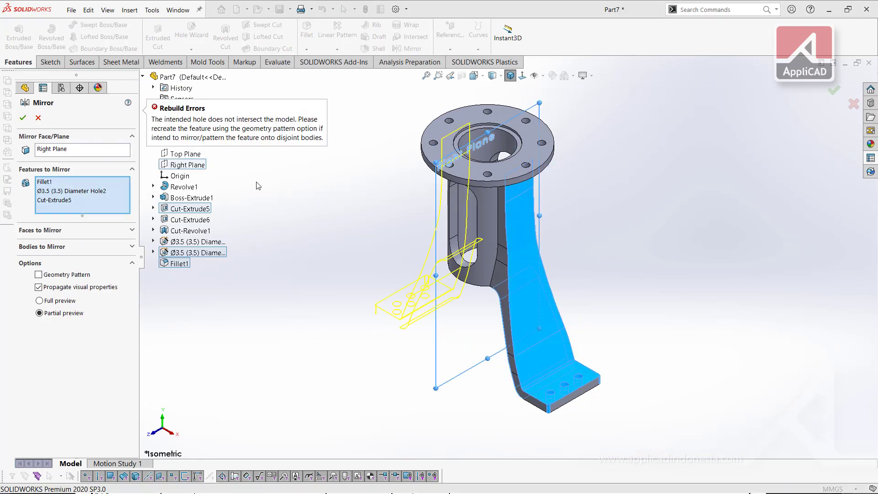
# Step: Remove Hole2 and Fillet1 from the mirror list and create Mirror5
pyautogui.click(55, 191)
pyautogui.press('Delete')
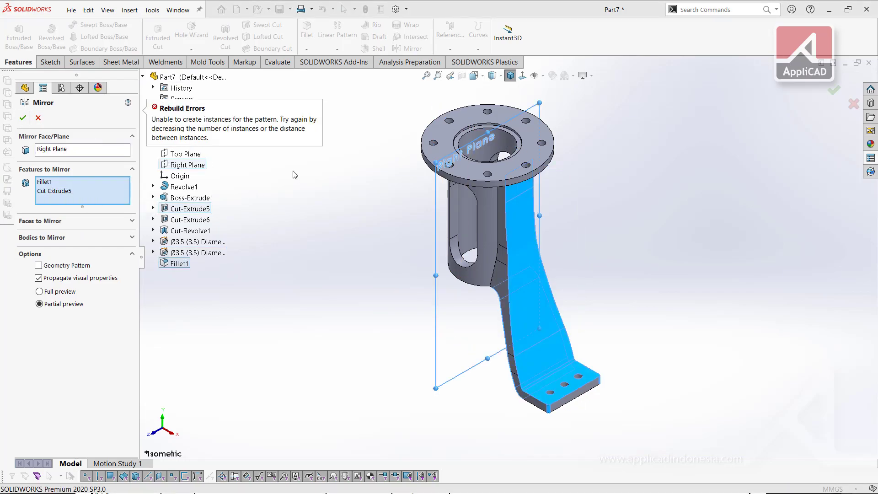
pyautogui.click(46, 182)
pyautogui.press('Delete')
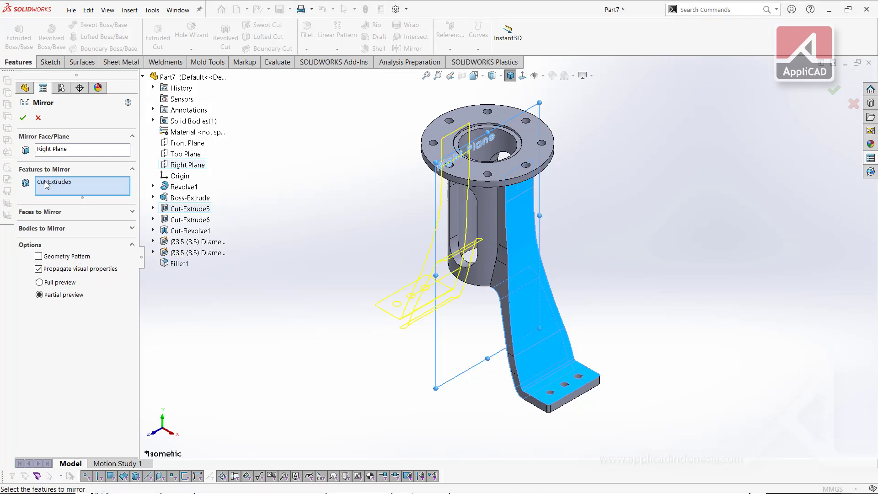
pyautogui.click(22, 118)
# Step: Edit Mirror5 to include Boss-Extrude1, Fillet1 and the hole feature, then inspect both feet
pyautogui.click(60, 311)
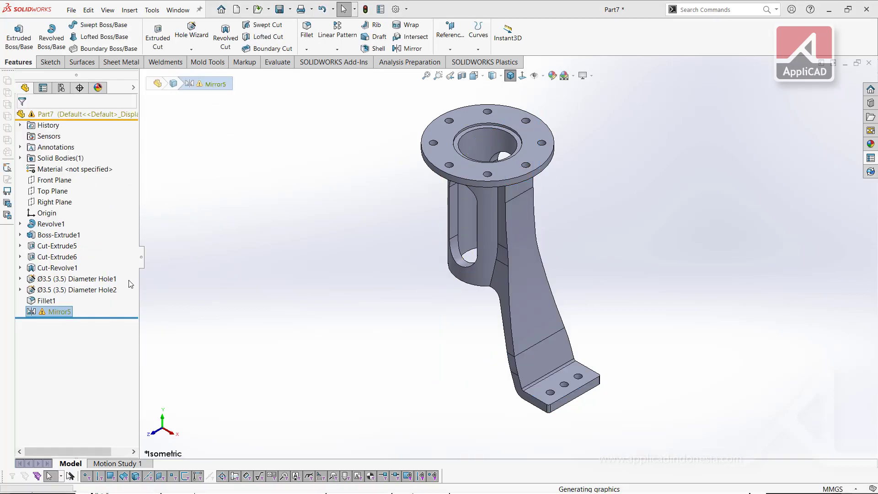
pyautogui.click(128, 284)
pyautogui.click(163, 198)
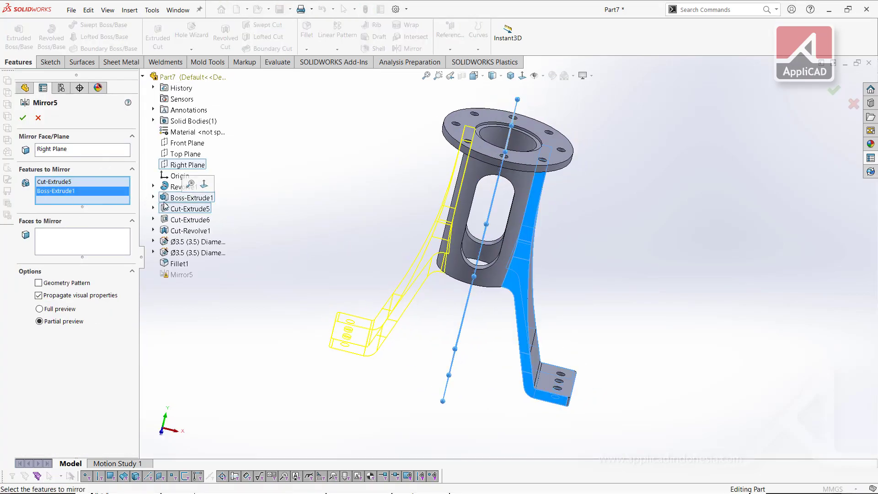
pyautogui.click(179, 264)
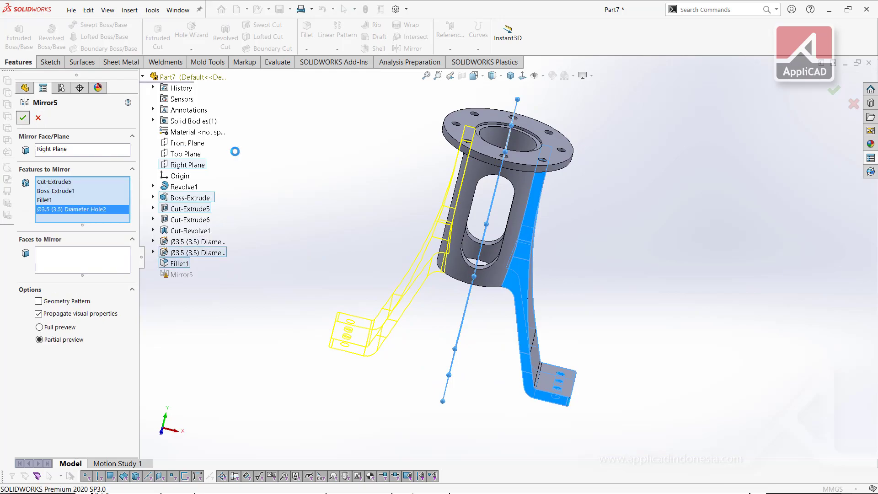
pyautogui.click(506, 78)
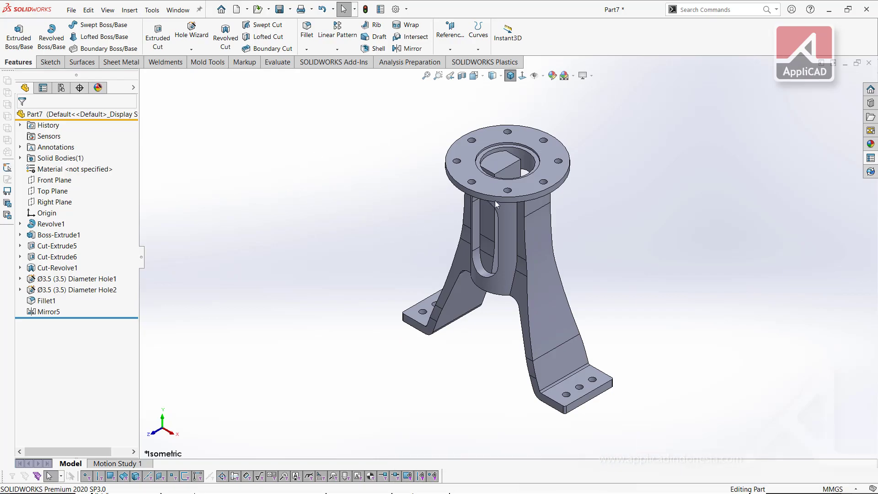
pyautogui.moveTo(495, 201)
pyautogui.mouseDown(button='middle')
pyautogui.moveTo(467, 192)
pyautogui.moveTo(487, 123)
pyautogui.mouseUp(button='middle')
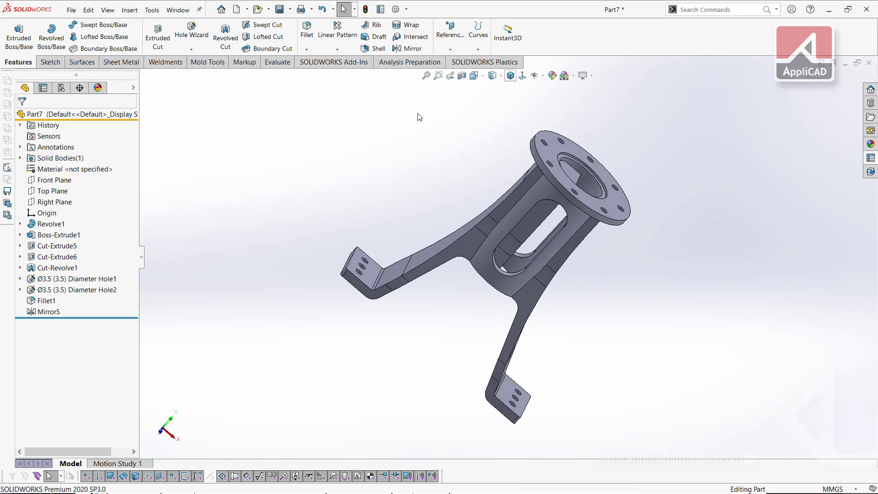
pyautogui.hotkey('ctrl', '7')
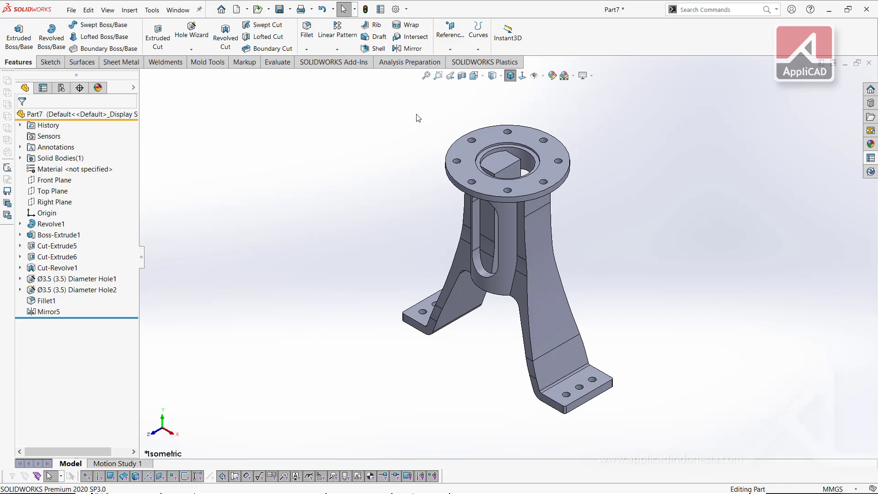
pyautogui.hotkey('ctrl', 's')
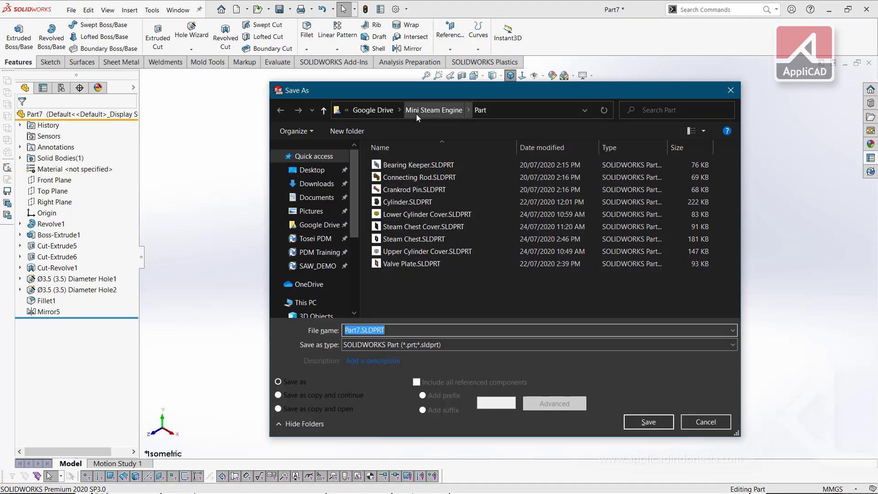
# Step: Save the part as Standard.SLDPRT after checking the name on the PDF drawing
pyautogui.hotkey('alt', 'Tab')
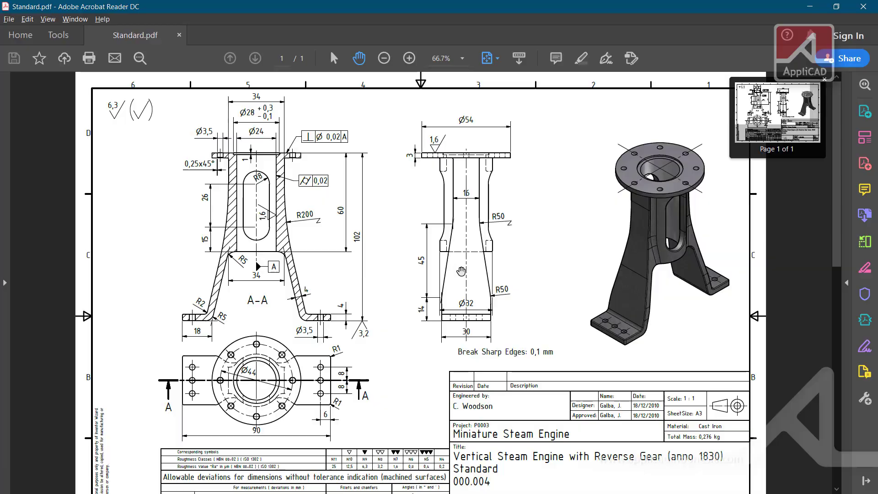
pyautogui.hotkey('alt', 'Tab')
pyautogui.write('Sta')
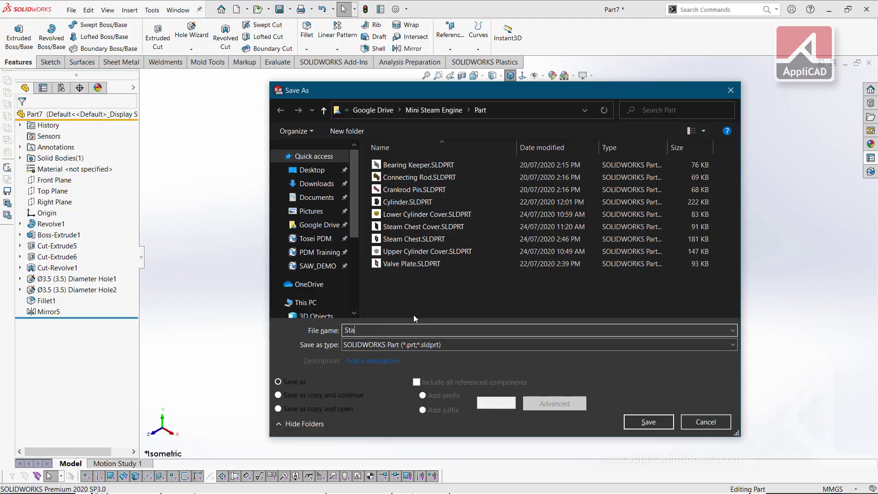
pyautogui.write('ndard')
pyautogui.press('Return')
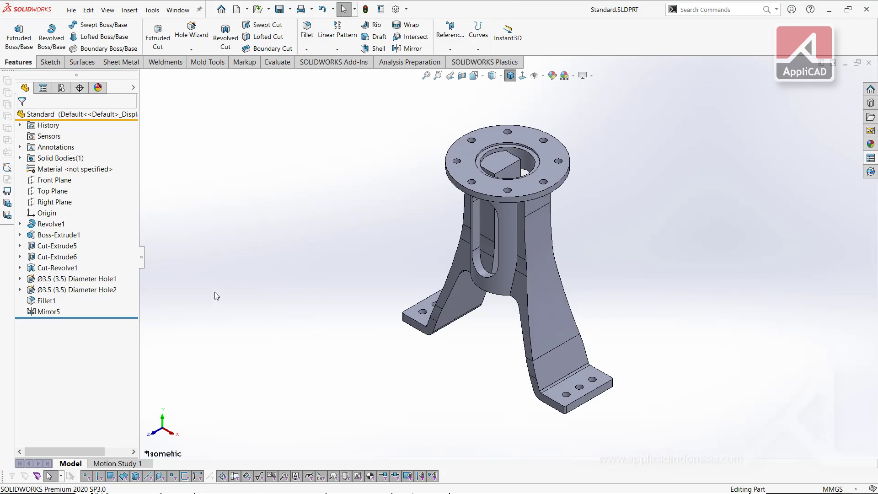
pyautogui.hotkey('alt', 'Tab')
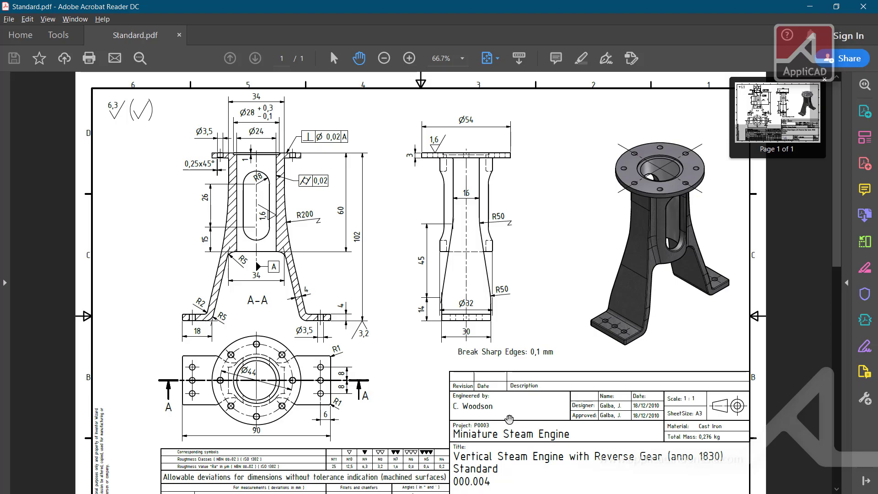
pyautogui.hotkey('alt', 'Tab')
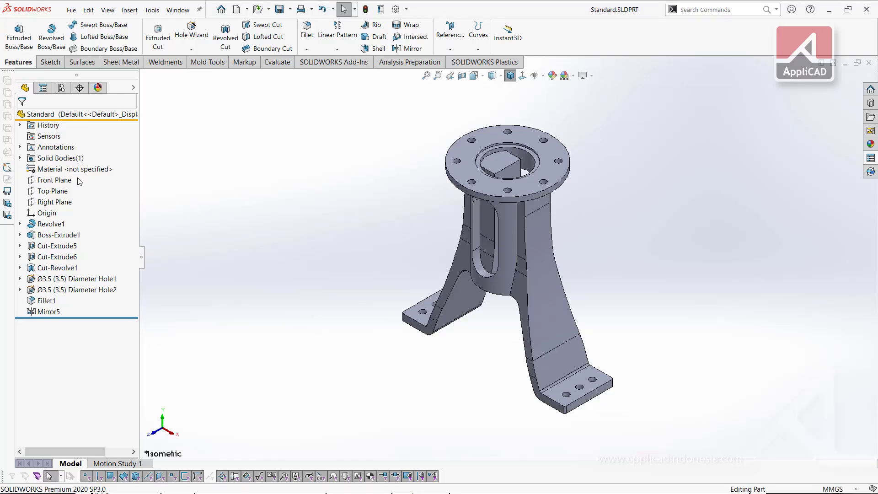
pyautogui.rightClick(44, 171)
pyautogui.click(59, 175)
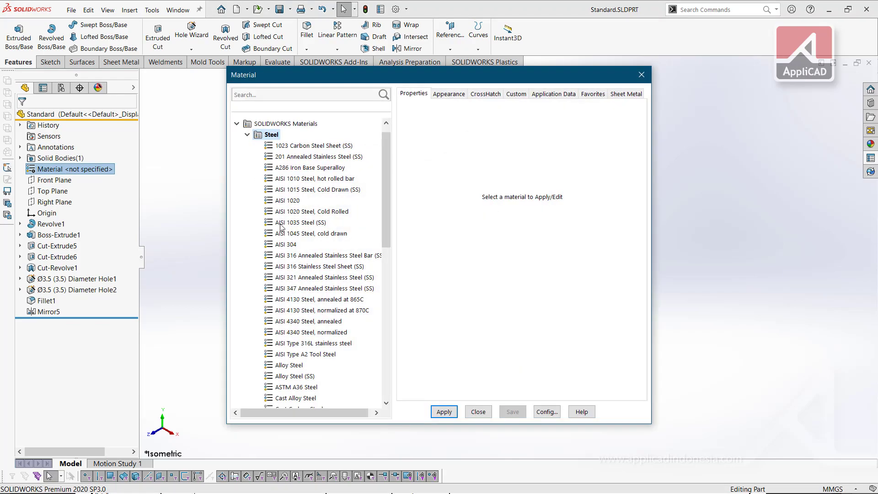
pyautogui.click(251, 95)
pyautogui.write('cast')
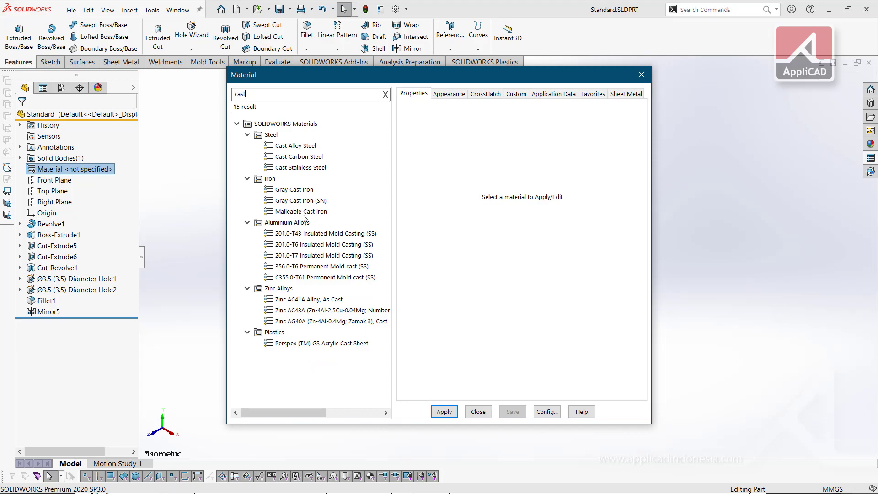
pyautogui.click(299, 190)
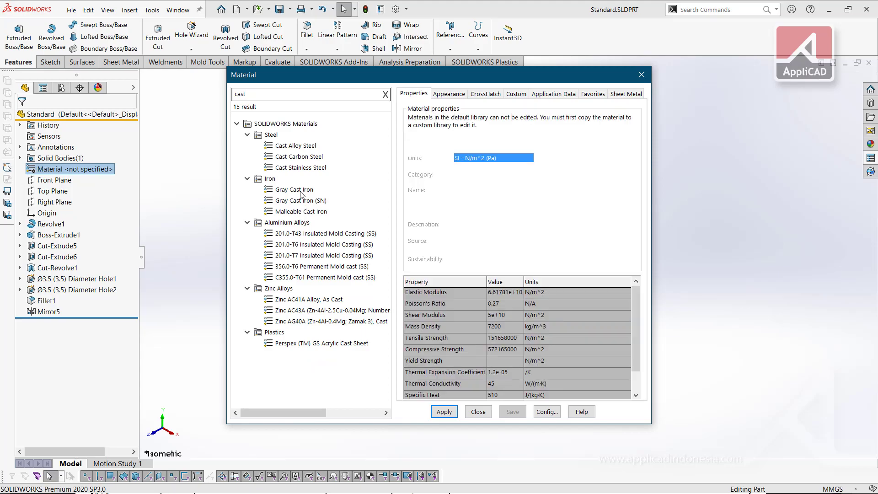
pyautogui.click(444, 412)
pyautogui.click(479, 412)
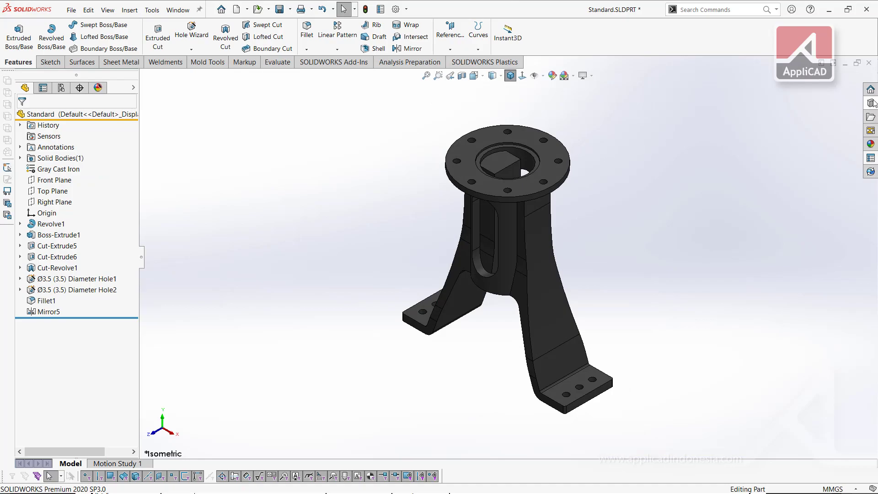
# Step: In Custom Properties, enter part number 000.004 and pick the steam-engine title
pyautogui.click(871, 158)
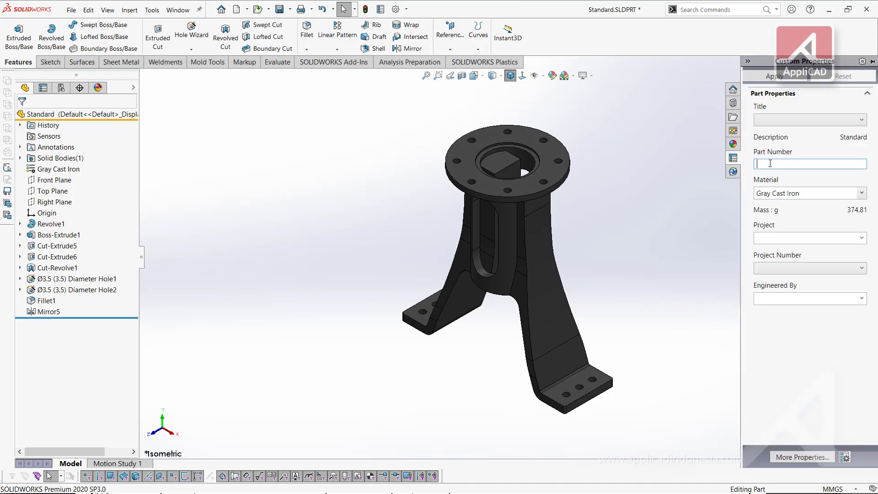
pyautogui.write('000.004')
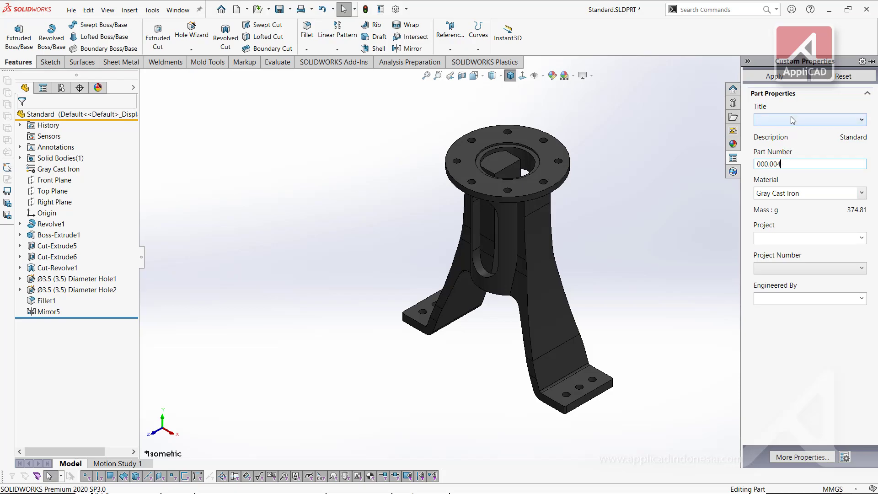
pyautogui.click(792, 121)
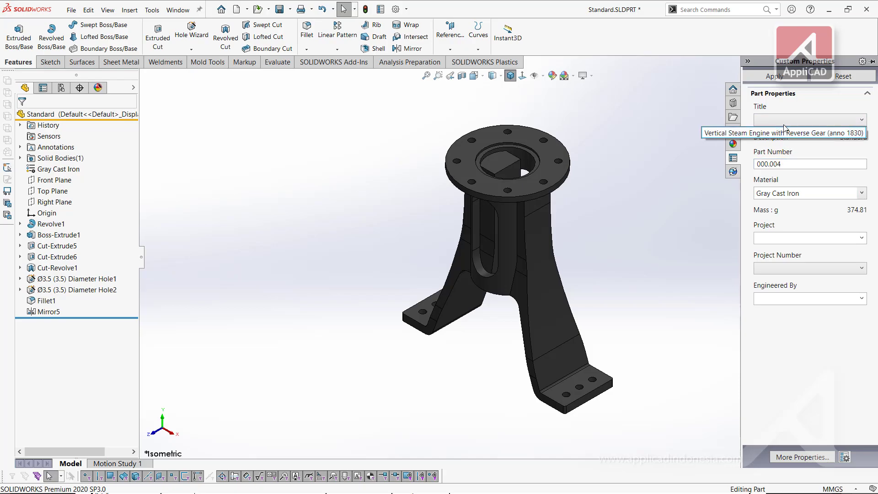
pyautogui.click(781, 134)
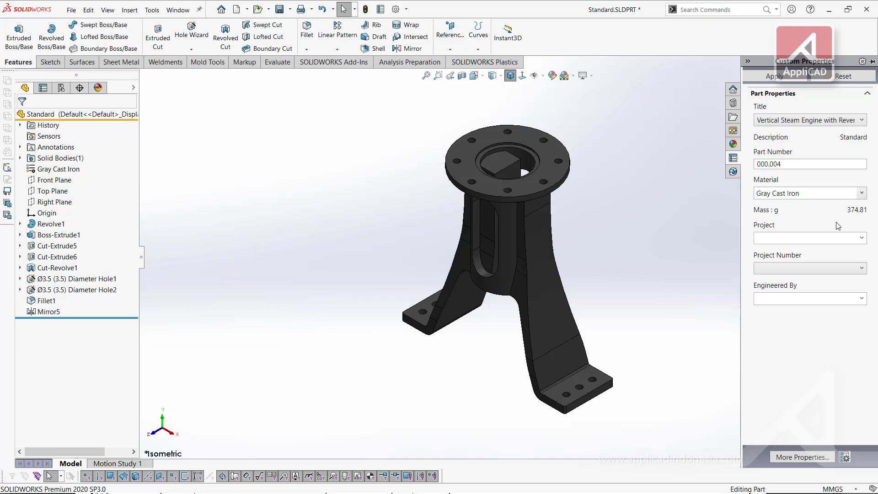
# Step: Choose project Miniature Steam Engine, project number P0003 and the engineer, then save
pyautogui.click(861, 238)
pyautogui.click(793, 250)
pyautogui.click(861, 268)
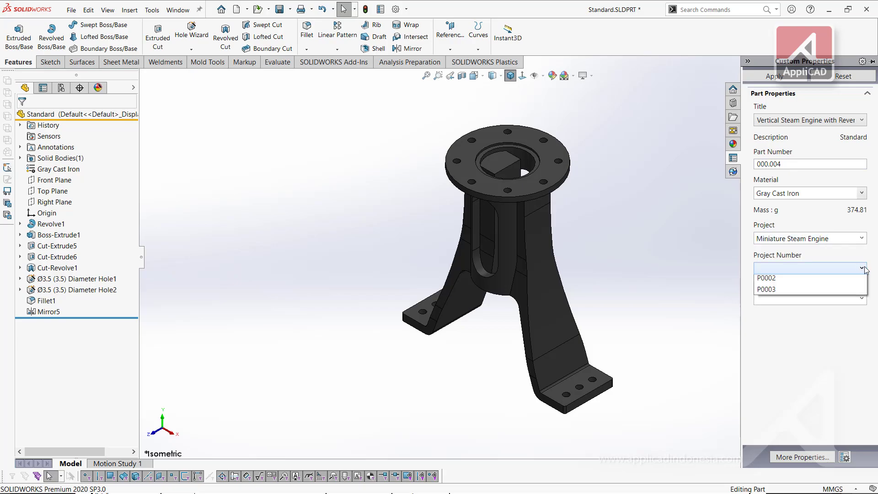
pyautogui.click(816, 303)
pyautogui.click(862, 298)
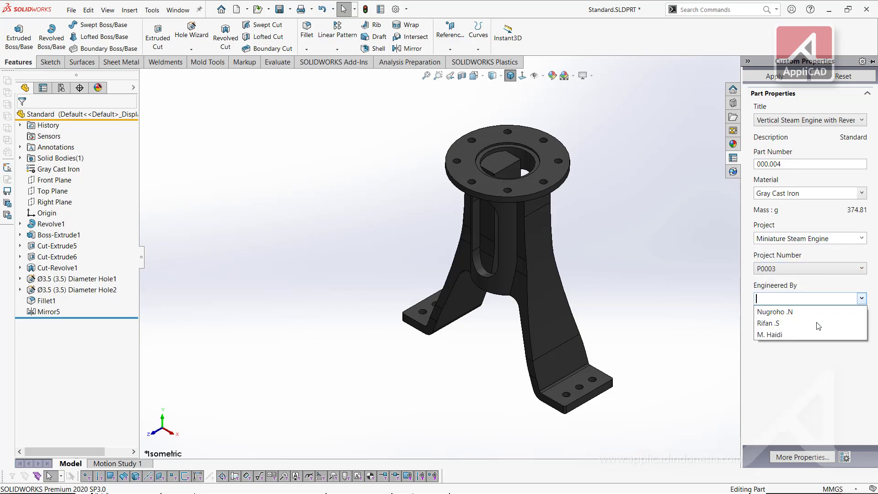
pyautogui.click(797, 314)
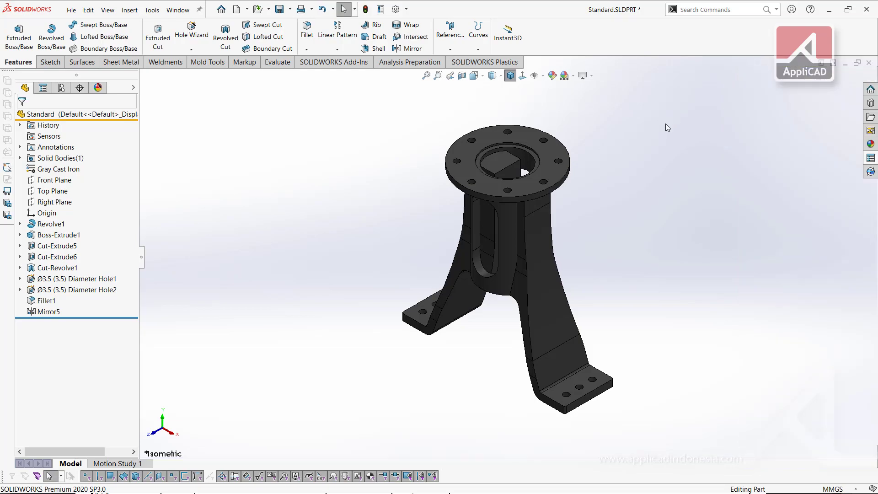
pyautogui.hotkey('ctrl', 's')
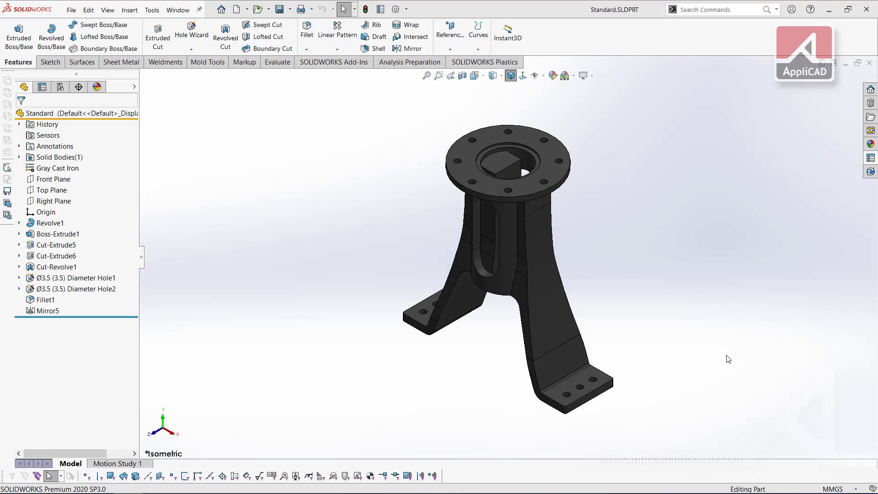
pyautogui.moveTo(498, 300); pyautogui.dragTo(507, 209, button='middle')
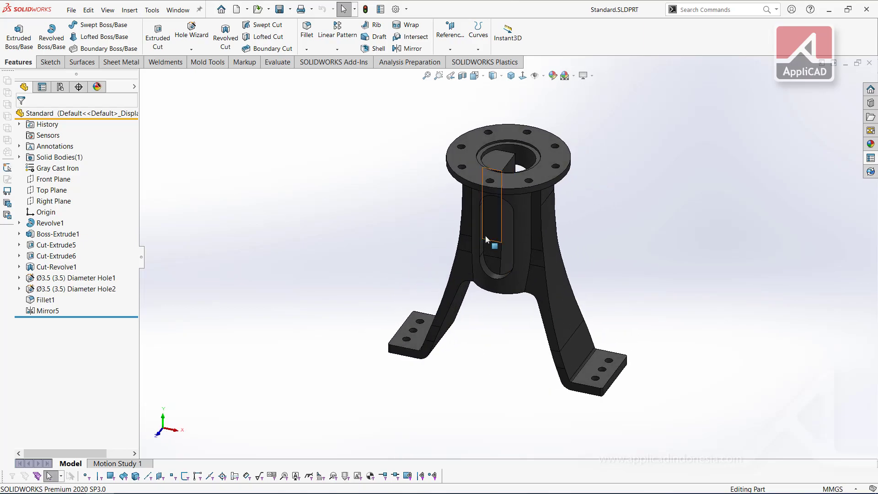
pyautogui.moveTo(498, 290)
pyautogui.mouseDown(button='middle')
pyautogui.moveTo(527, 276)
pyautogui.moveTo(504, 329)
pyautogui.moveTo(515, 359)
pyautogui.moveTo(509, 371)
pyautogui.mouseUp(button='middle')
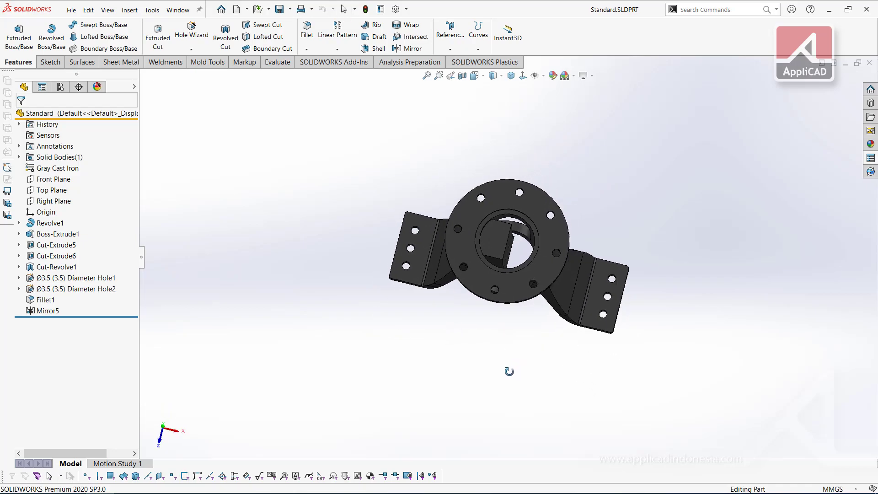
pyautogui.scroll(-5, 499, 242)
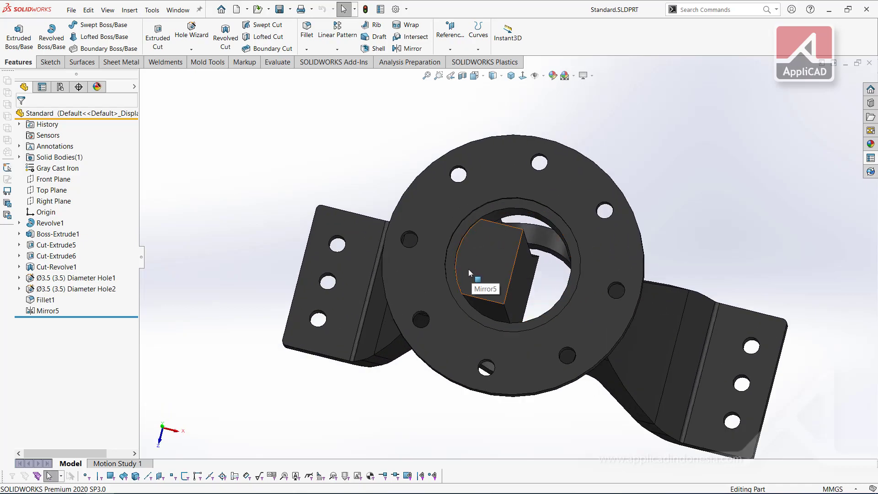
# Step: Drag Cut-Revolve1 below Mirror5 in the feature tree and check the bore isometrically
pyautogui.click(49, 258)
pyautogui.click(46, 266)
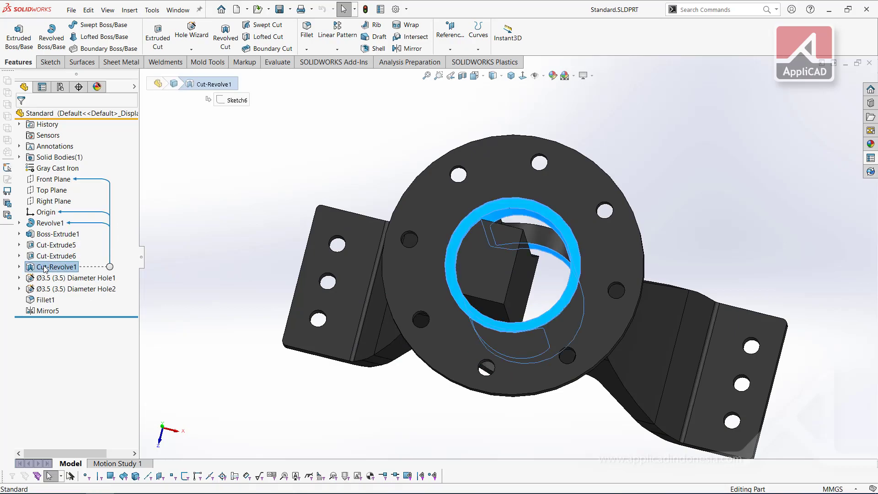
pyautogui.moveTo(44, 309); pyautogui.dragTo(36, 304)
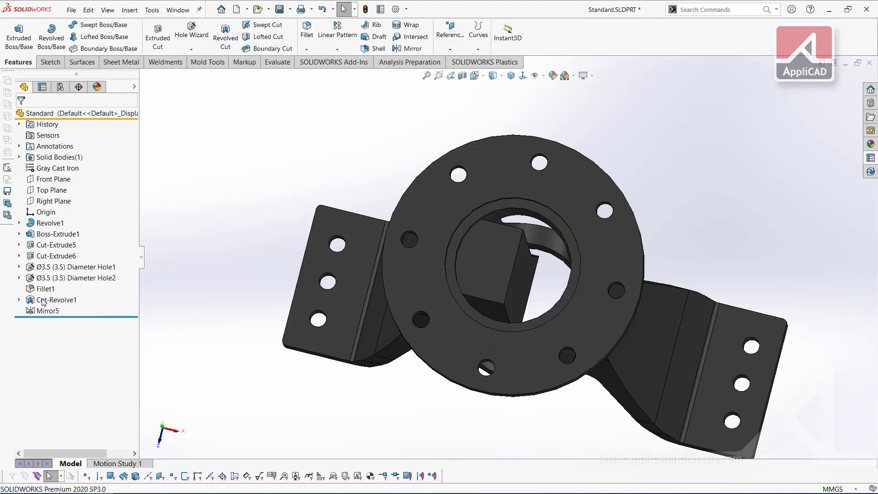
pyautogui.click(44, 301)
pyautogui.click(37, 309)
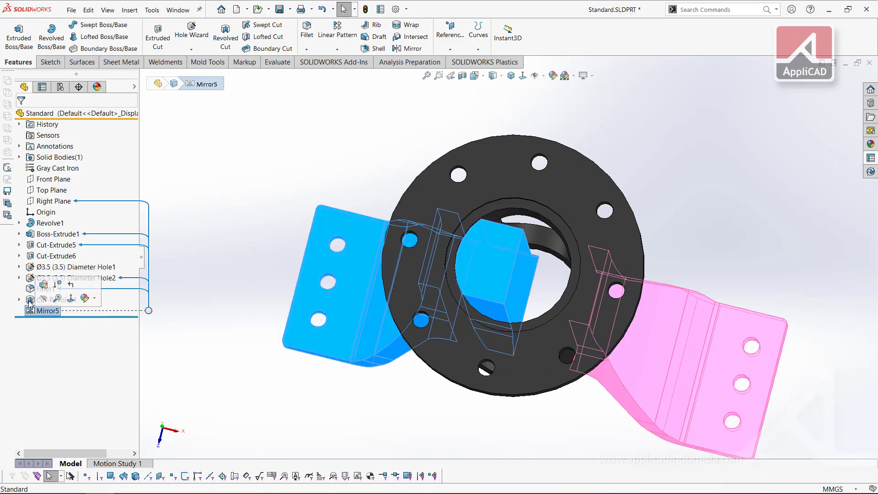
pyautogui.moveTo(29, 302); pyautogui.dragTo(29, 313)
pyautogui.moveTo(207, 349)
pyautogui.mouseDown(button='middle')
pyautogui.moveTo(195, 335)
pyautogui.moveTo(188, 378)
pyautogui.moveTo(212, 372)
pyautogui.mouseUp(button='middle')
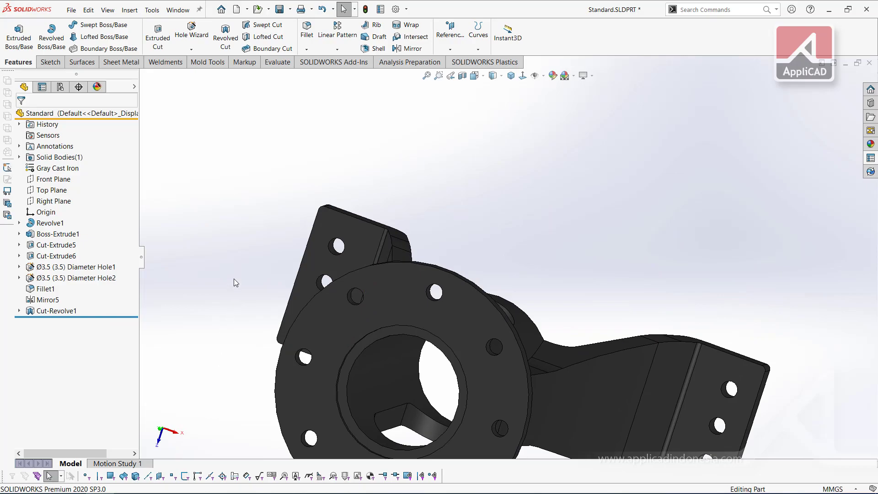
pyautogui.click(512, 77)
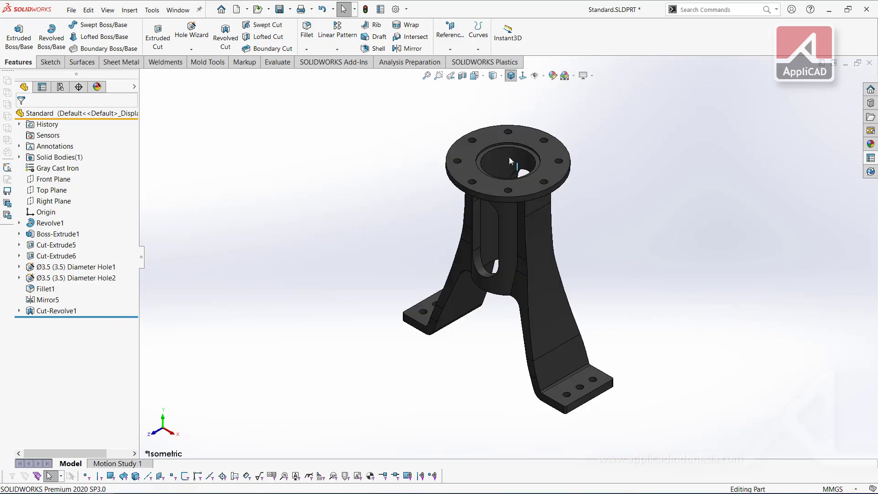
pyautogui.moveTo(614, 233)
pyautogui.mouseDown(button='middle')
pyautogui.moveTo(589, 201)
pyautogui.moveTo(597, 208)
pyautogui.mouseUp(button='middle')
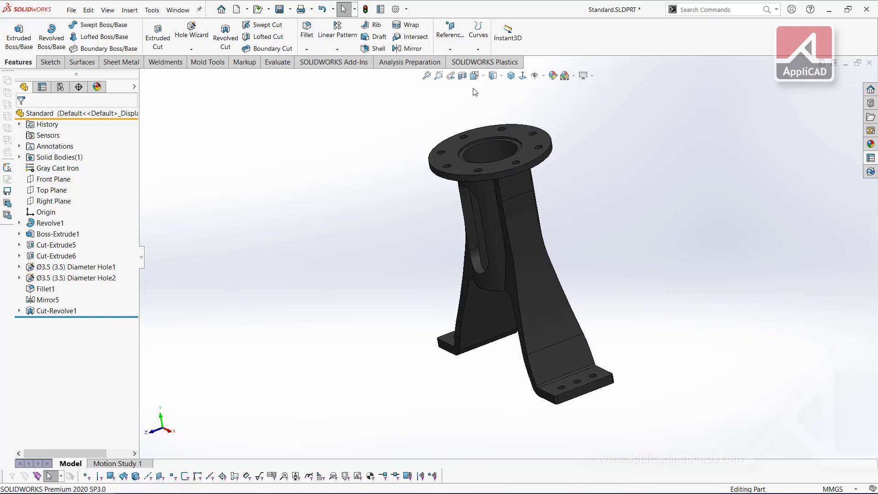
pyautogui.click(512, 77)
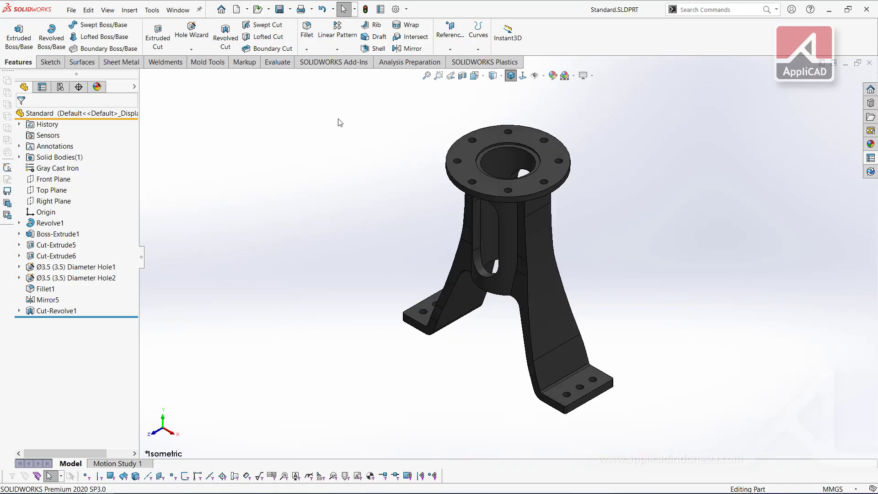
# Step: Create a new assembly document
pyautogui.click(237, 10)
pyautogui.click(347, 172)
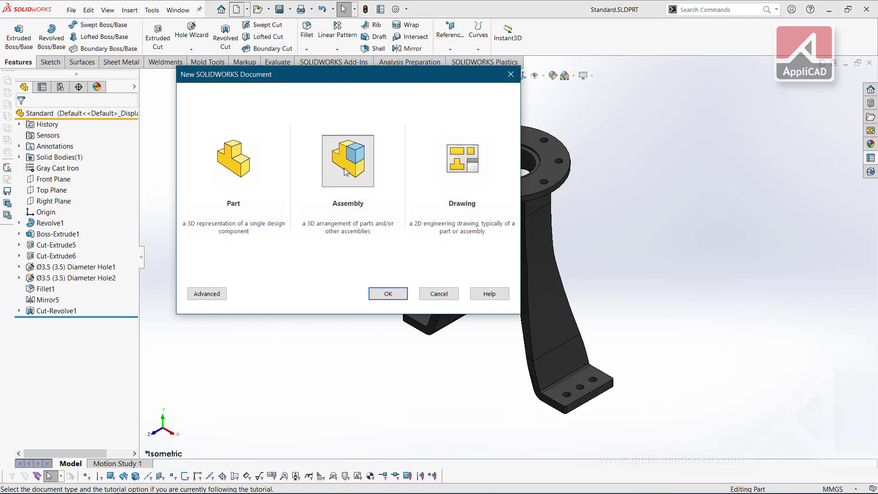
pyautogui.click(387, 293)
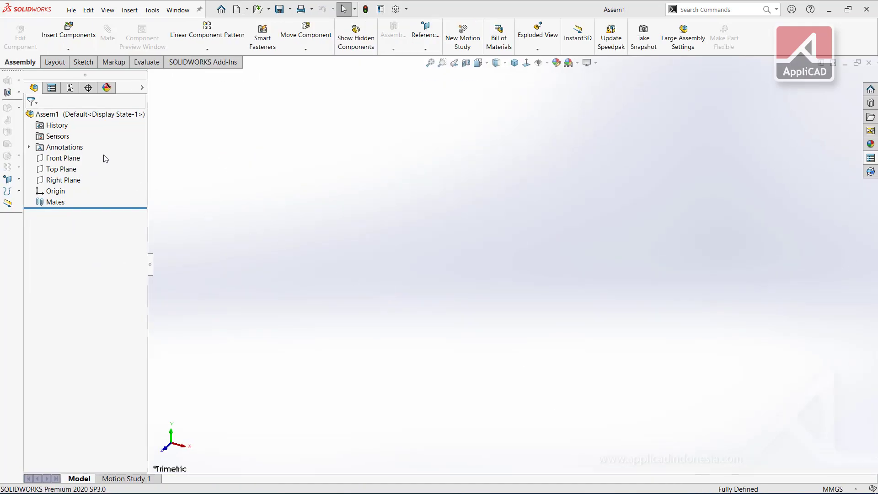
# Step: Insert the open Standard part as a component at the assembly origin
pyautogui.click(68, 49)
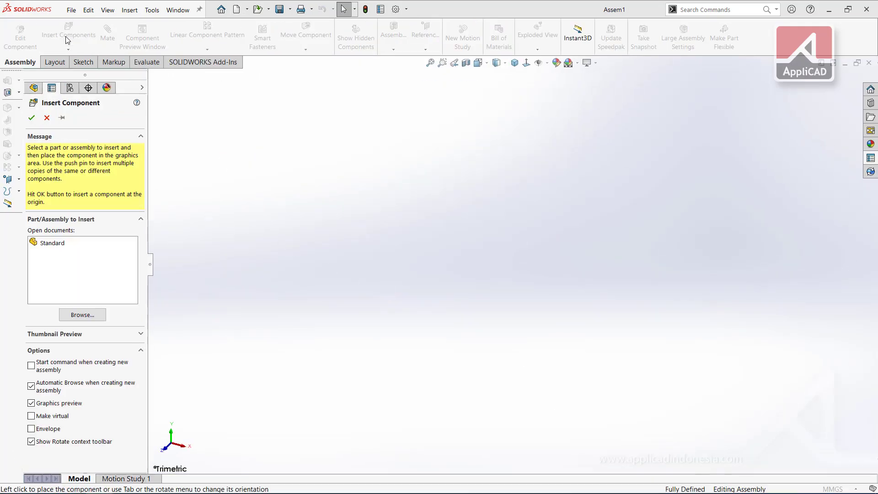
pyautogui.click(63, 250)
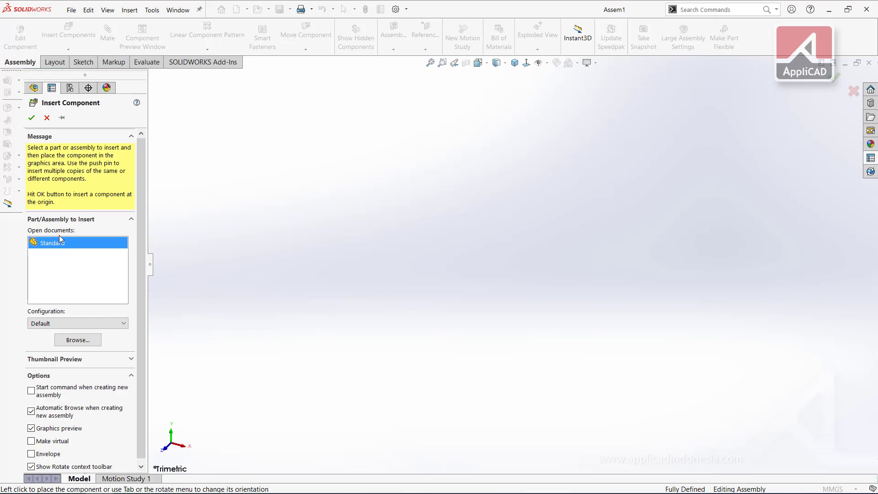
pyautogui.click(31, 119)
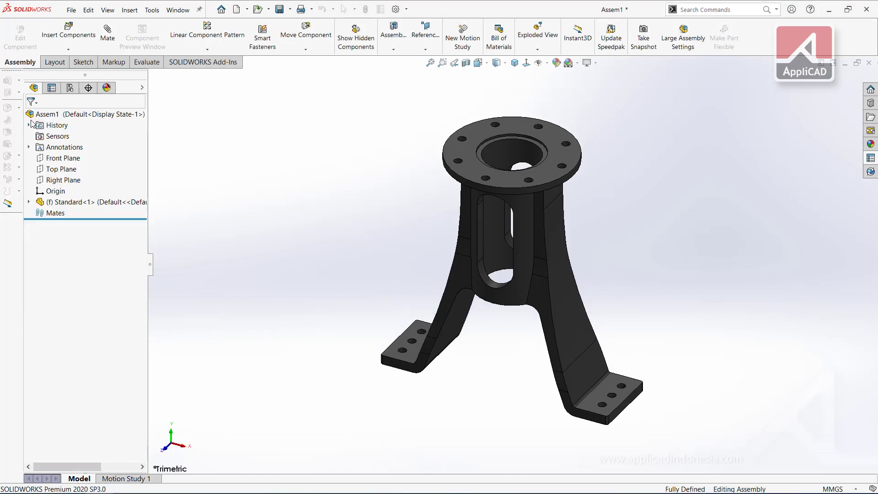
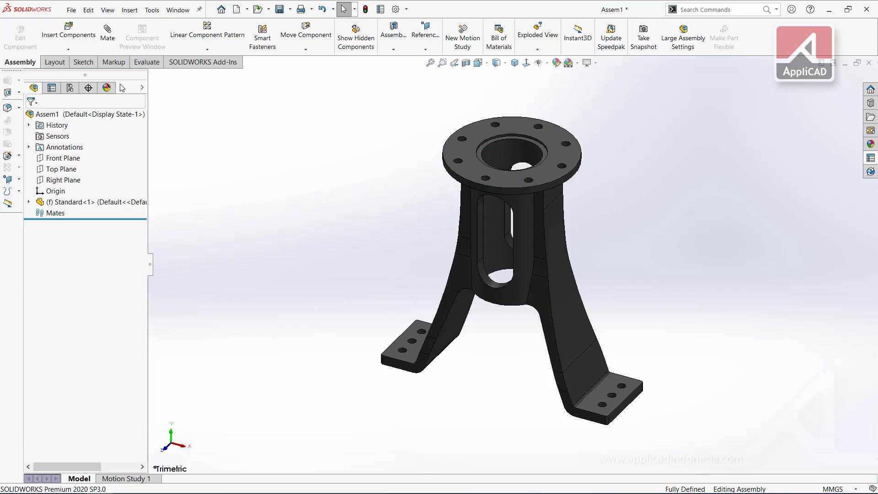
# Step: Insert Lower Cylinder Cover.SLDPRT and place it above the base's top flange
pyautogui.click(68, 32)
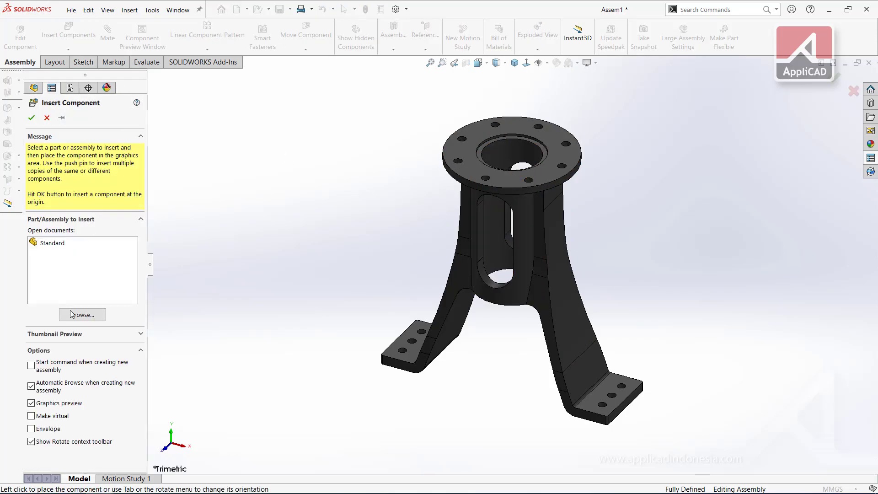
pyautogui.click(108, 314)
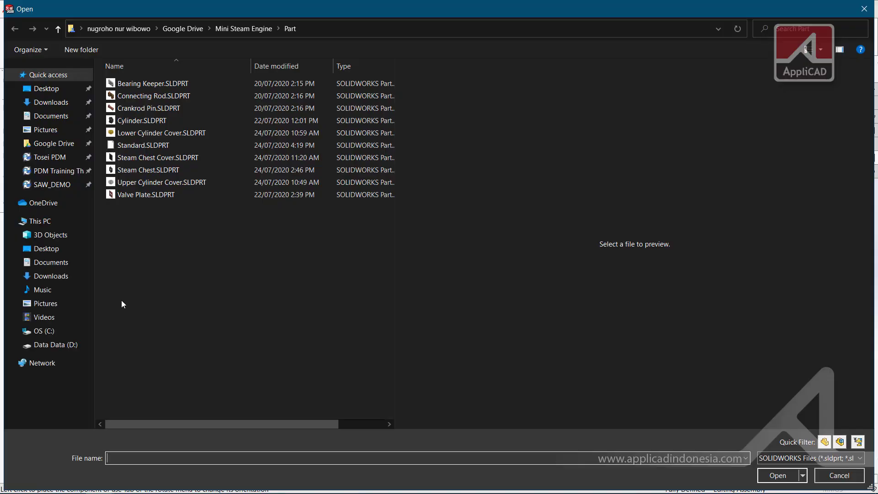
pyautogui.click(120, 182)
pyautogui.click(115, 135)
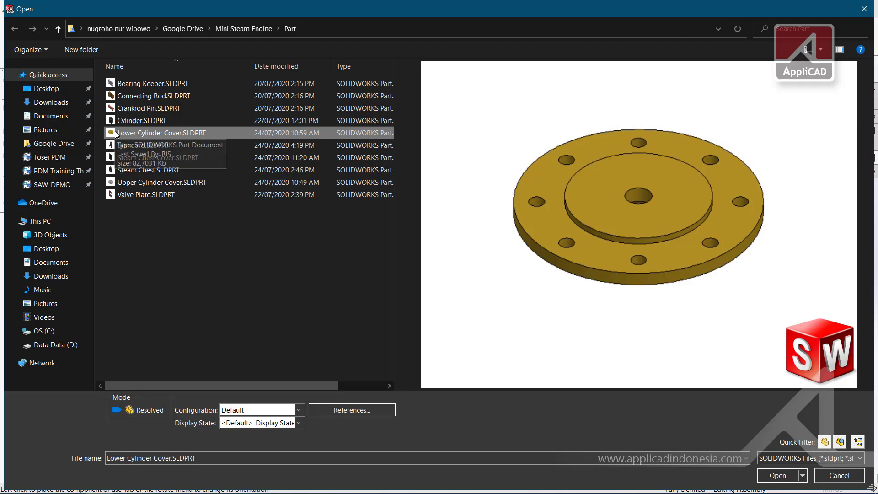
pyautogui.click(778, 475)
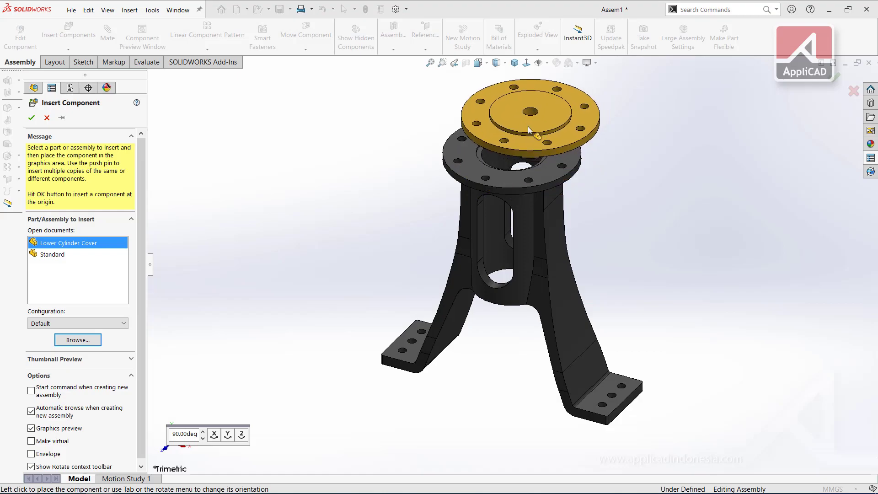
pyautogui.click(525, 123)
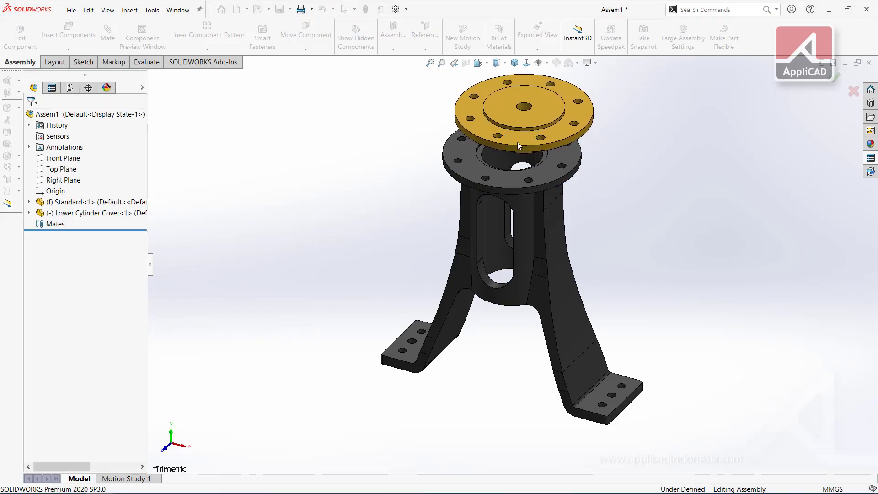
# Step: Mate the cover's round outer face concentric with the flange's round outer face
pyautogui.moveTo(517, 142)
pyautogui.mouseDown(button='middle')
pyautogui.moveTo(557, 120)
pyautogui.moveTo(539, 132)
pyautogui.mouseUp(button='middle')
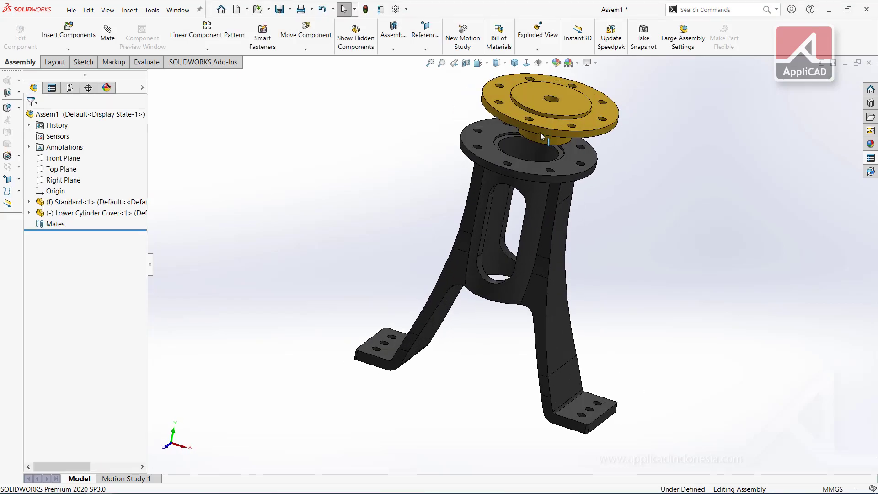
pyautogui.click(539, 130)
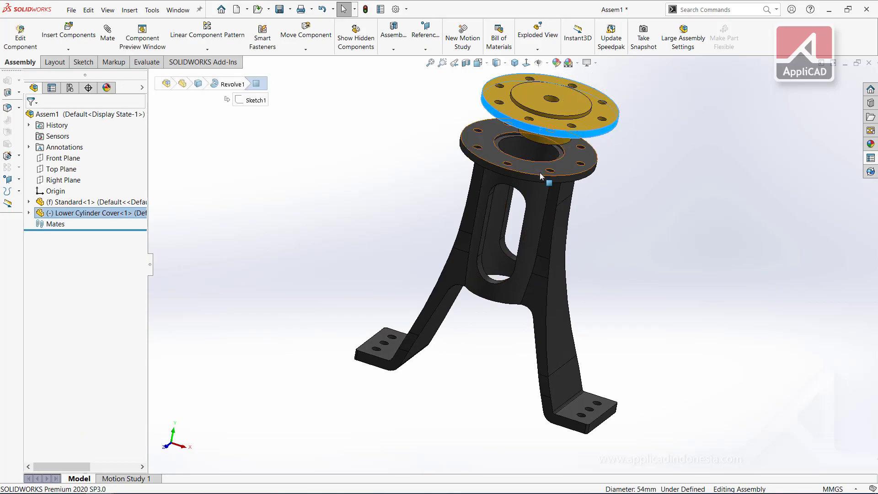
pyautogui.scroll(-1, 549, 124)
pyautogui.scroll(-2, 550, 126)
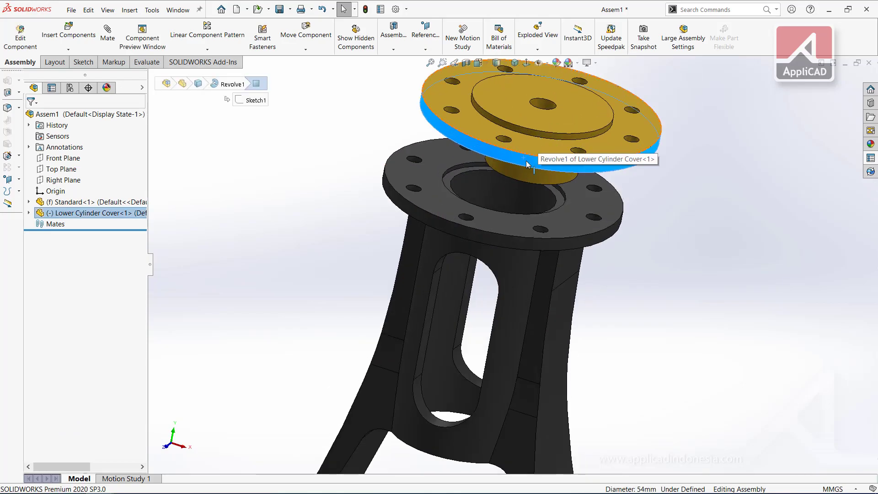
pyautogui.keyDown('ctrl'); pyautogui.click(478, 239); pyautogui.keyUp('ctrl')
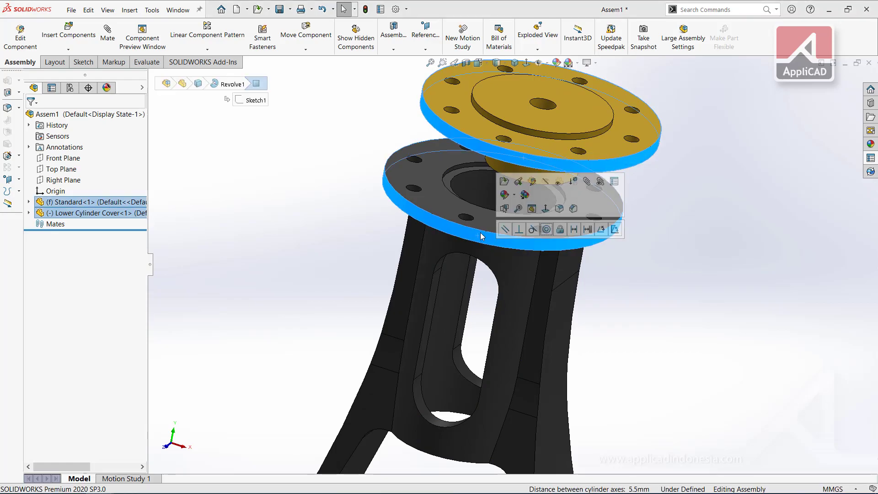
pyautogui.click(547, 229)
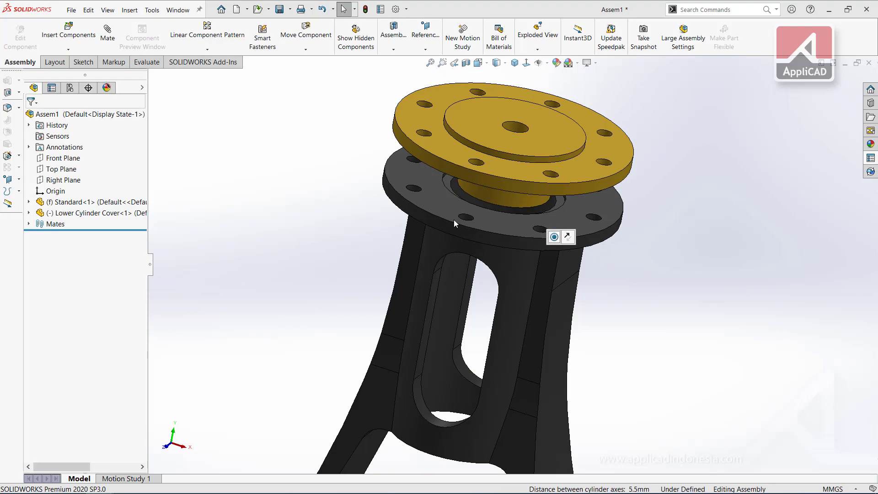
# Step: Make the cover's underside coincident with the flange's top face
pyautogui.click(109, 37)
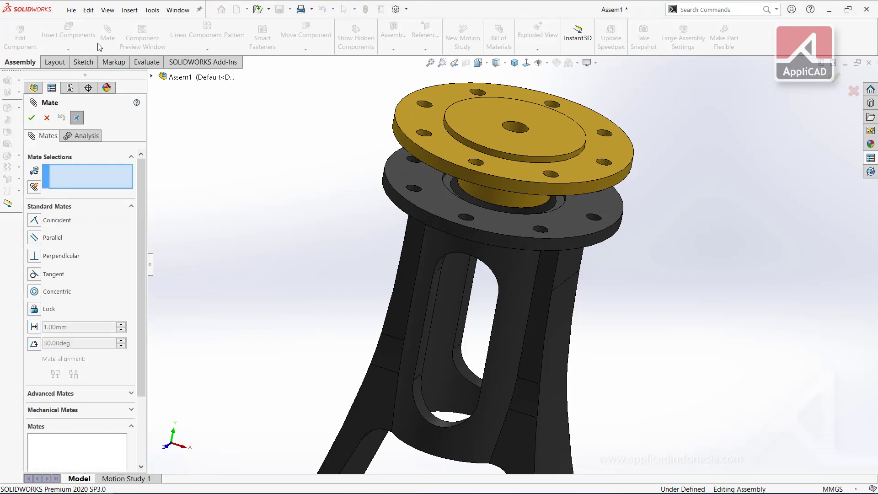
pyautogui.moveTo(447, 118); pyautogui.dragTo(421, 182, button='middle')
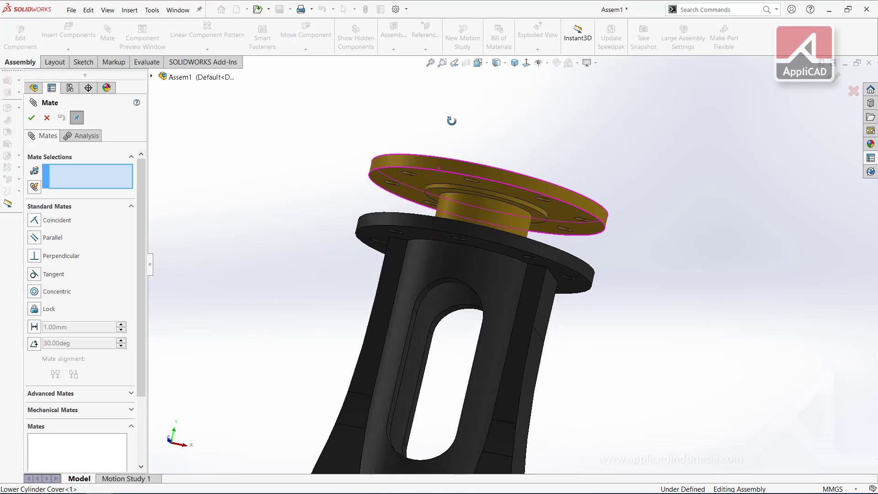
pyautogui.click(411, 209)
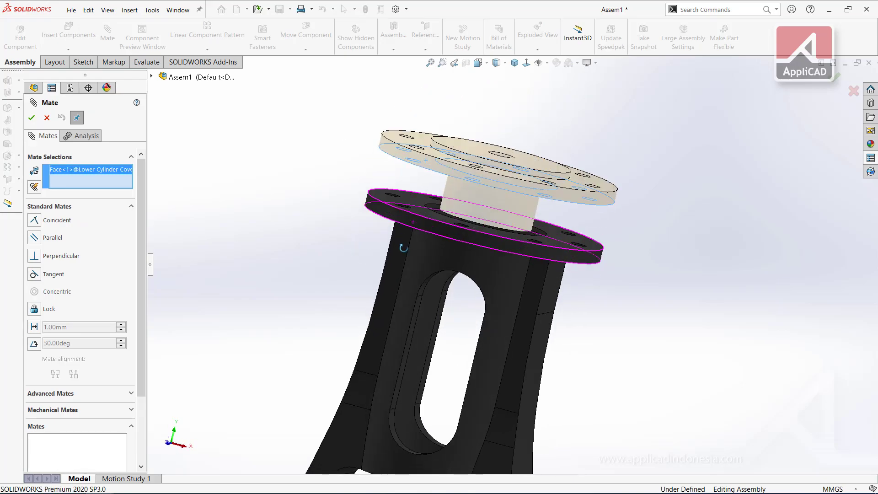
pyautogui.click(427, 200)
pyautogui.press('Return')
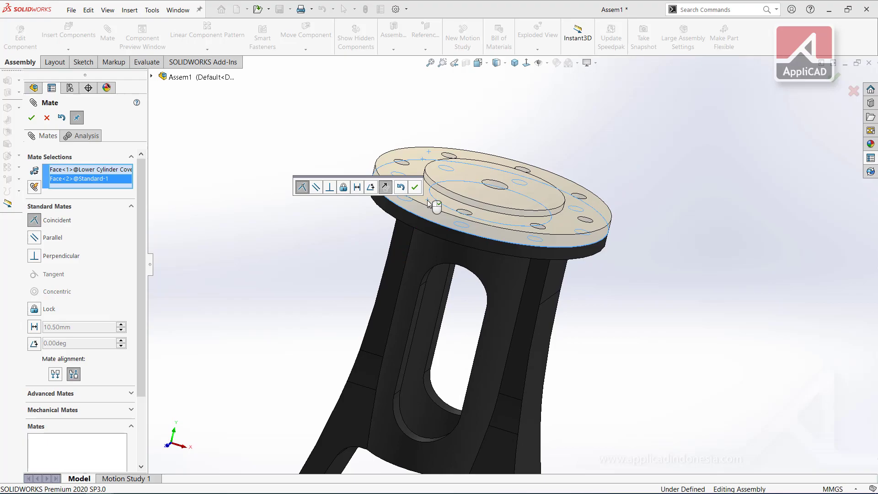
# Step: Make a cover bolt hole concentric with the matching flange bolt hole
pyautogui.moveTo(436, 297)
pyautogui.mouseDown(button='middle')
pyautogui.moveTo(425, 328)
pyautogui.moveTo(446, 190)
pyautogui.mouseUp(button='middle')
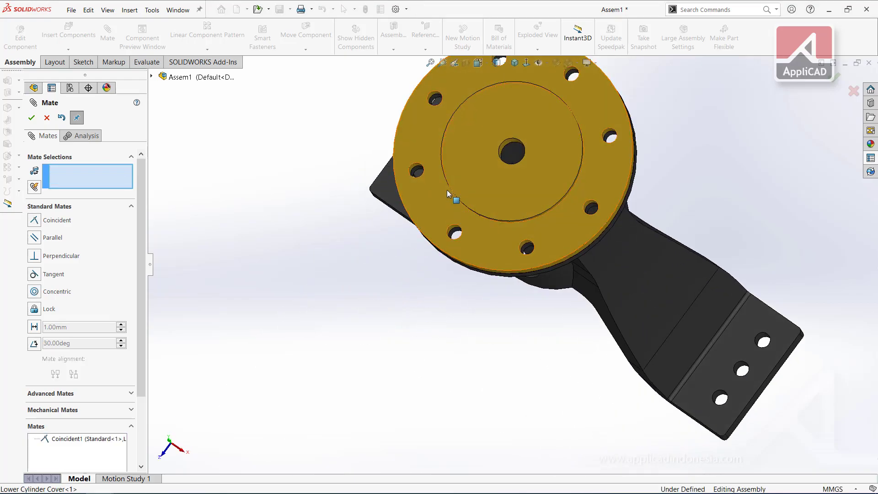
pyautogui.scroll(-5, 440, 188)
pyautogui.scroll(-4, 407, 179)
pyautogui.click(401, 183)
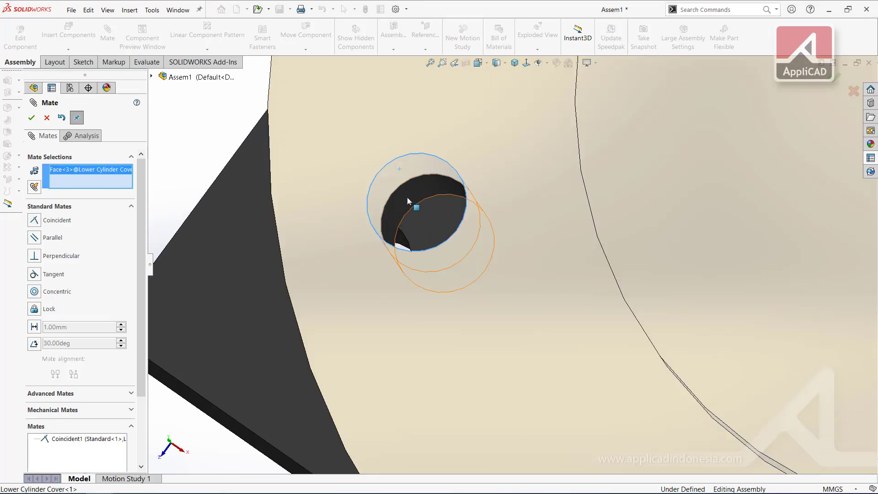
pyautogui.click(408, 193)
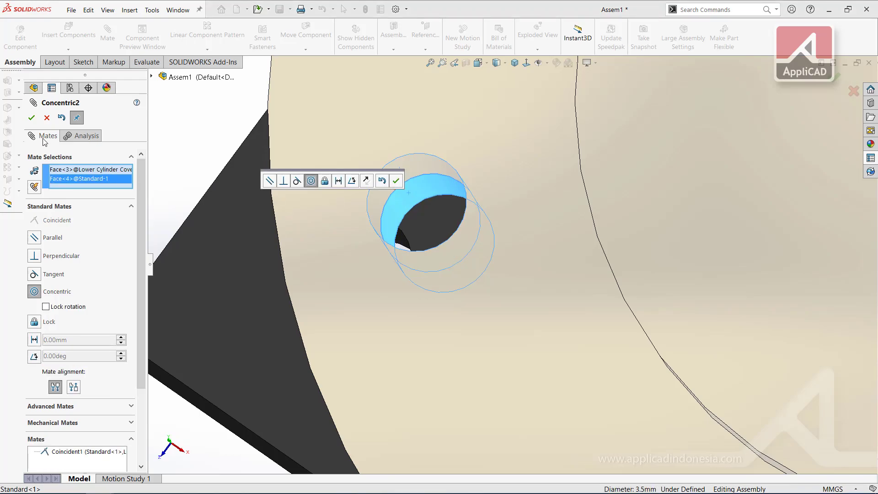
pyautogui.click(31, 117)
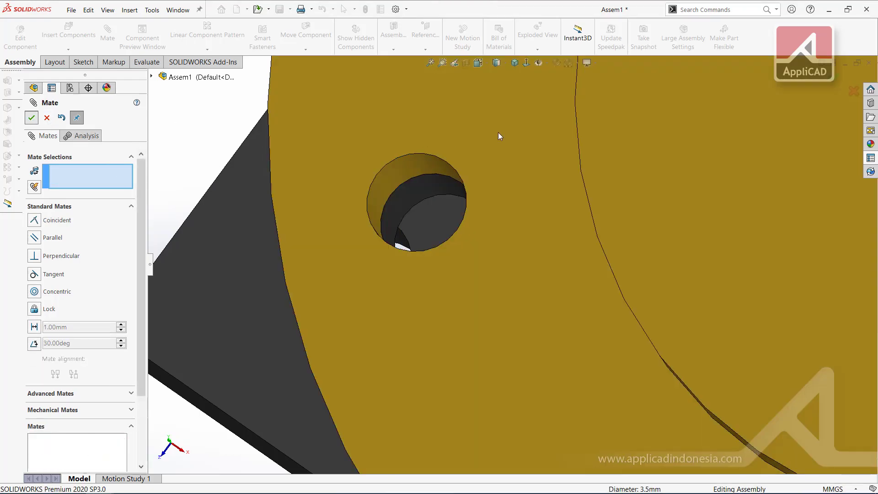
pyautogui.press('Escape')
pyautogui.press('f')
pyautogui.moveTo(534, 204); pyautogui.dragTo(485, 193, button='middle')
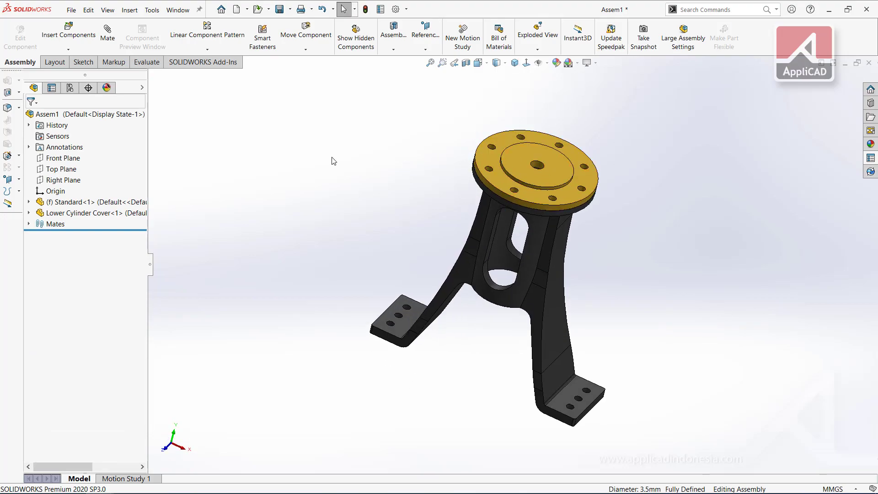
# Step: Insert Cylinder.SLDPRT and place it above the Lower Cylinder Cover
pyautogui.click(67, 46)
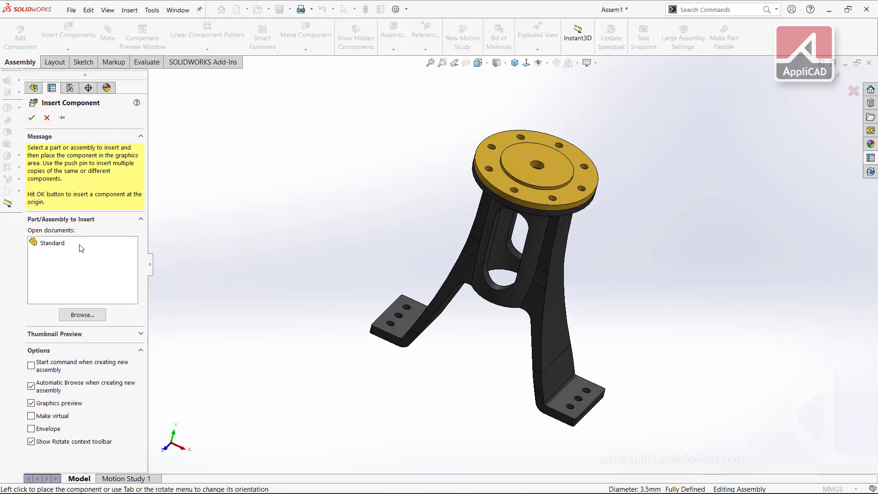
pyautogui.click(80, 319)
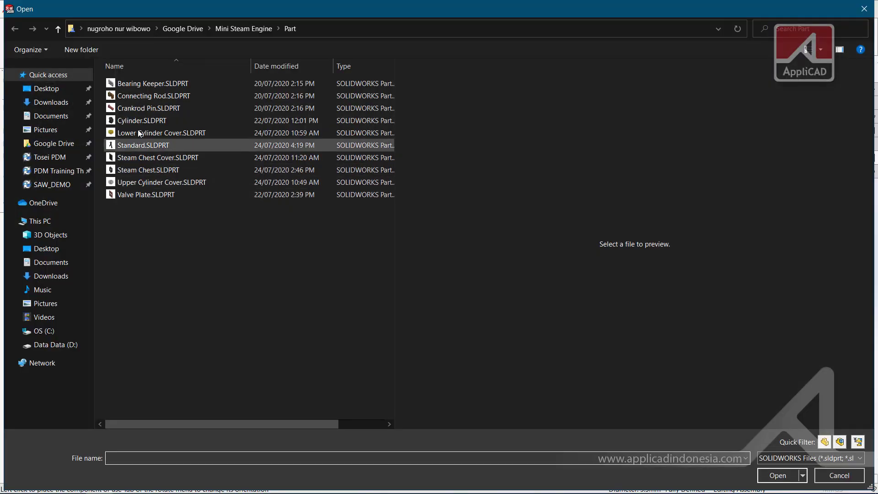
pyautogui.click(137, 120)
pyautogui.click(761, 476)
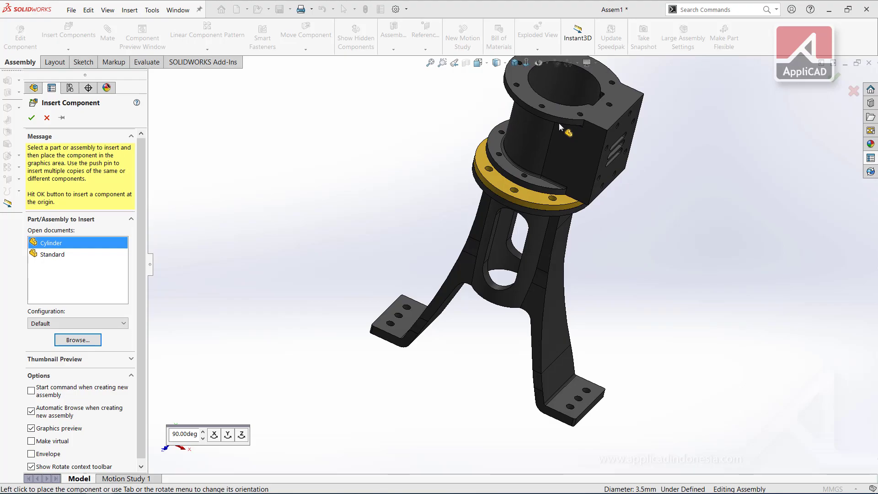
pyautogui.click(559, 123)
pyautogui.moveTo(588, 133); pyautogui.dragTo(613, 98, button='middle')
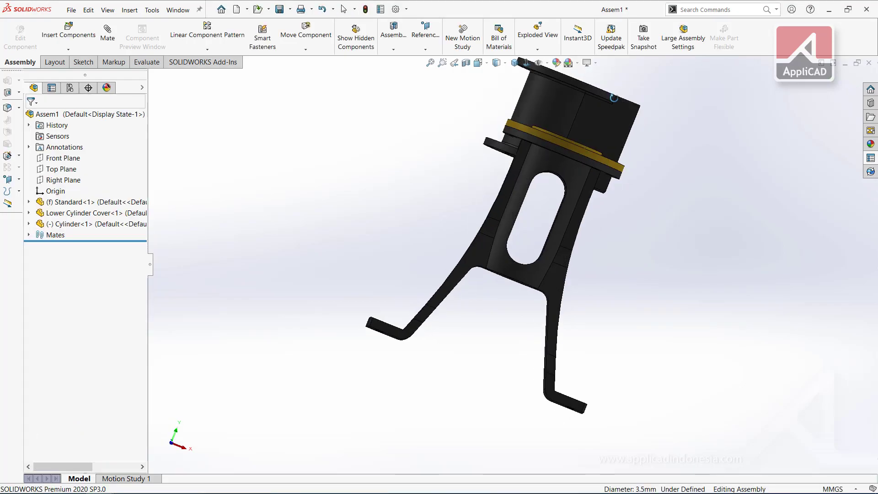
pyautogui.click(619, 102)
# Step: Mate the cylinder's bore concentric with the lower cover's round face
pyautogui.scroll(2, 590, 139)
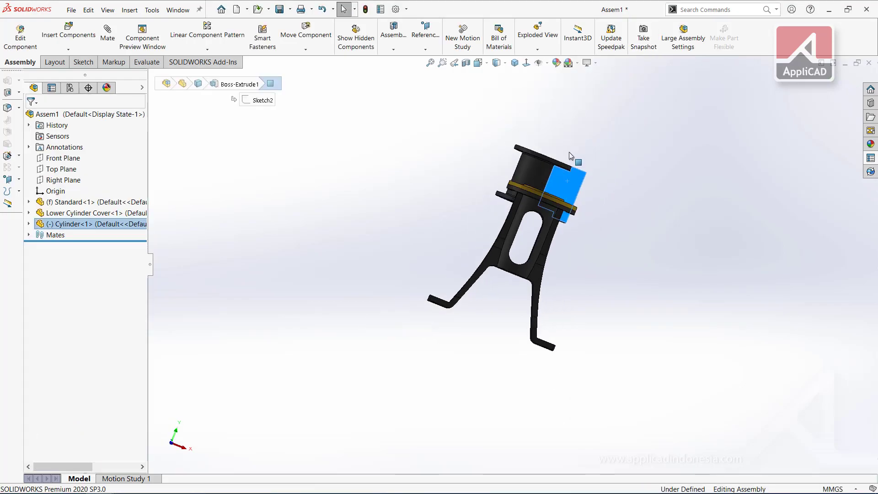
pyautogui.scroll(-5, 508, 209)
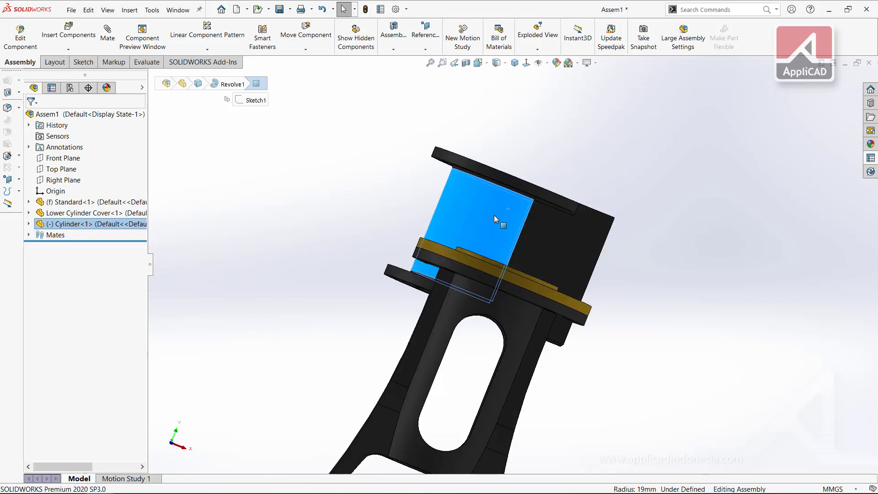
pyautogui.click(516, 63)
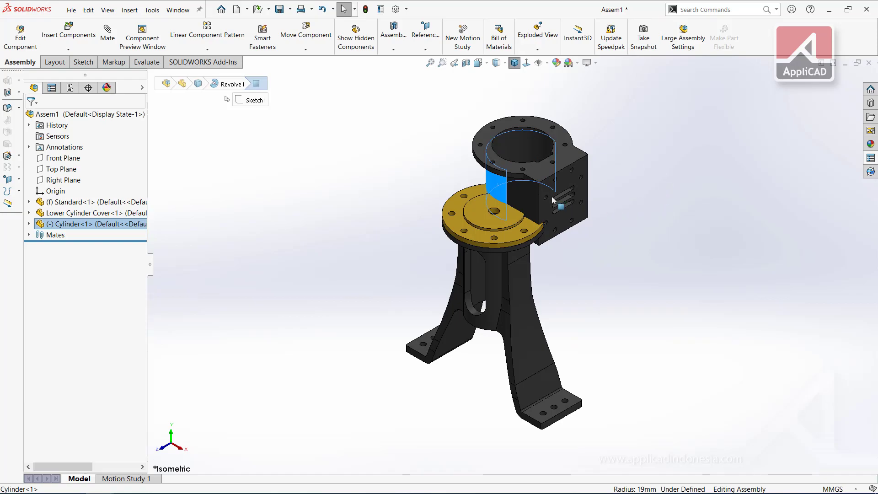
pyautogui.click(564, 152)
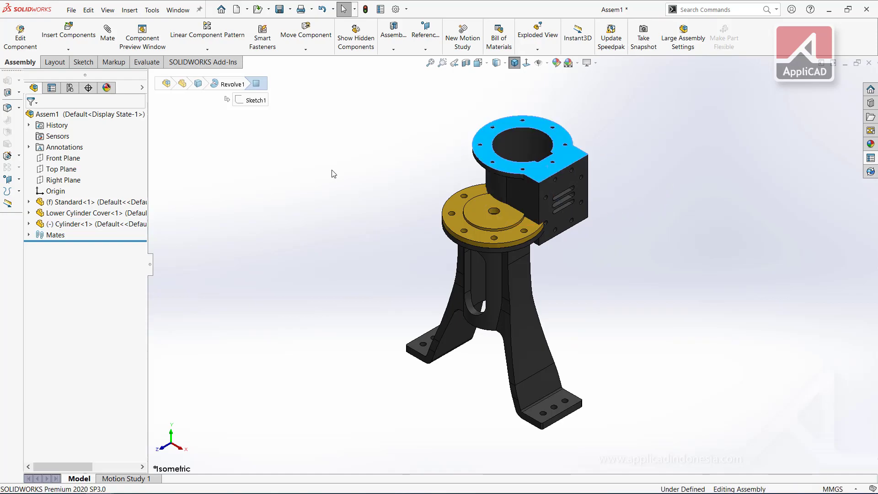
pyautogui.click(279, 155)
pyautogui.click(116, 33)
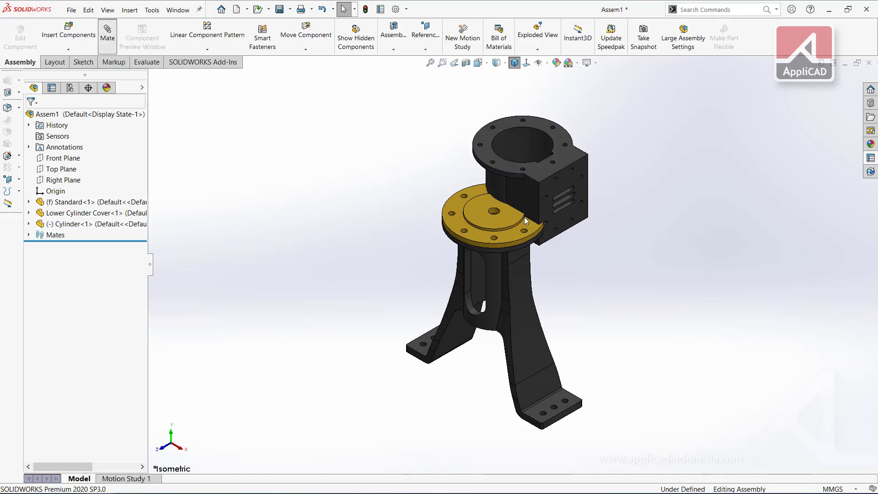
pyautogui.click(499, 184)
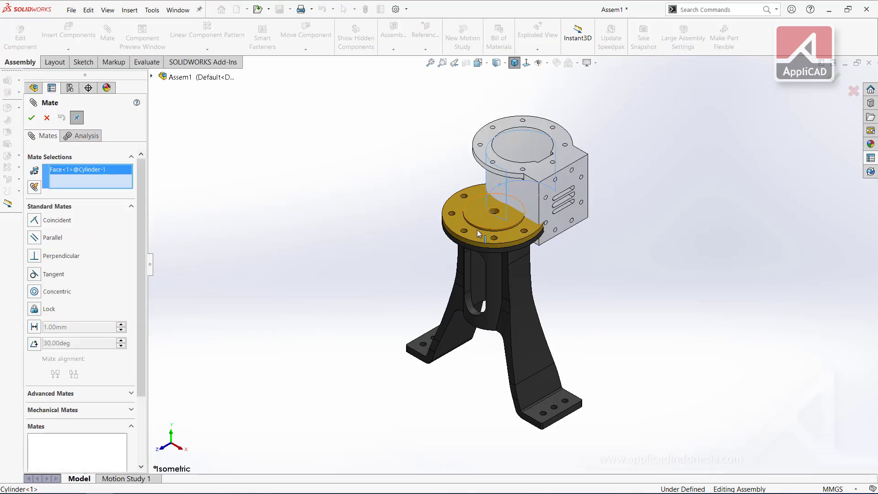
pyautogui.scroll(-3, 449, 235)
pyautogui.scroll(-2, 437, 251)
pyautogui.click(439, 249)
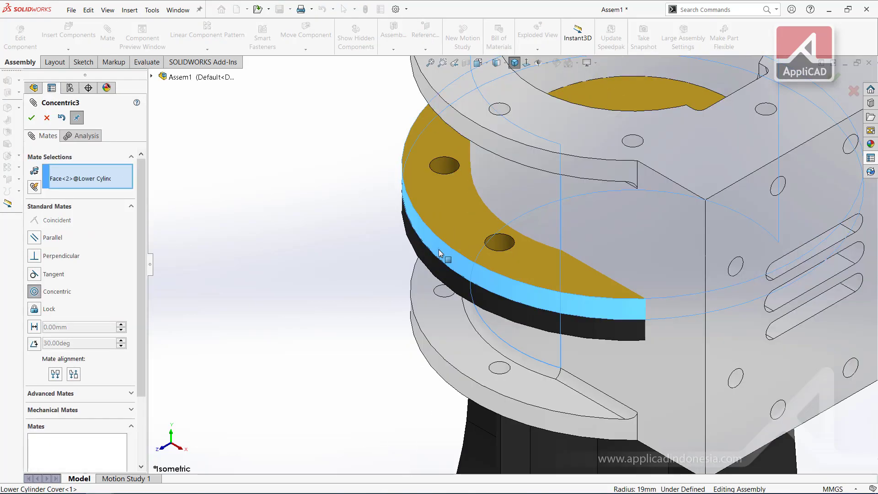
pyautogui.click(426, 225)
# Step: Seat the cylinder's bottom flange face coincident on the lower cover's top face
pyautogui.click(589, 254)
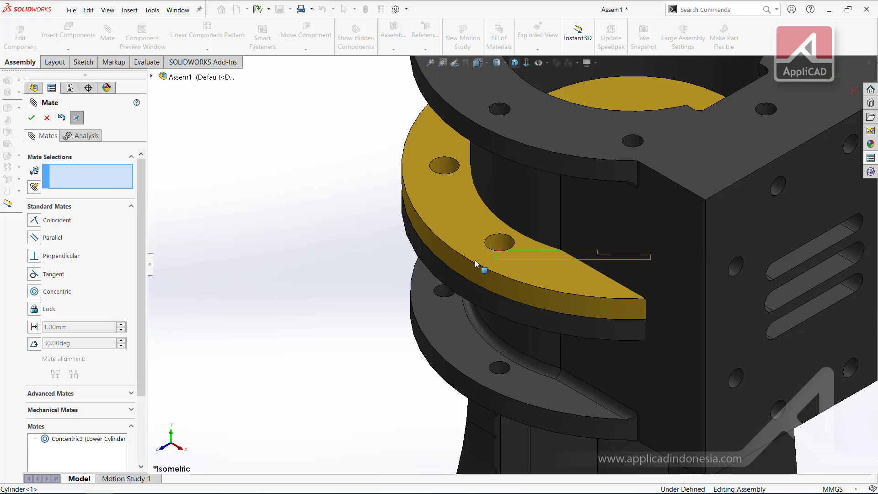
pyautogui.rightClick(52, 169)
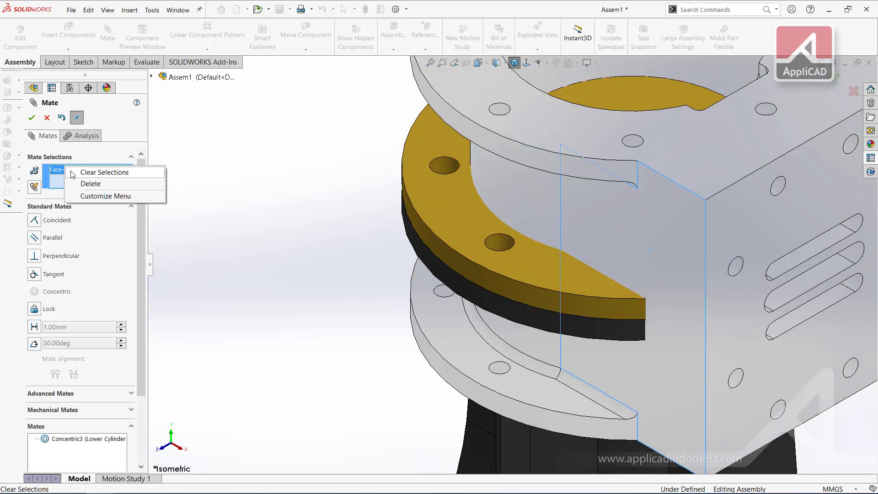
pyautogui.click(82, 175)
pyautogui.moveTo(411, 256)
pyautogui.mouseDown(button='middle')
pyautogui.moveTo(433, 179)
pyautogui.moveTo(475, 335)
pyautogui.mouseUp(button='middle')
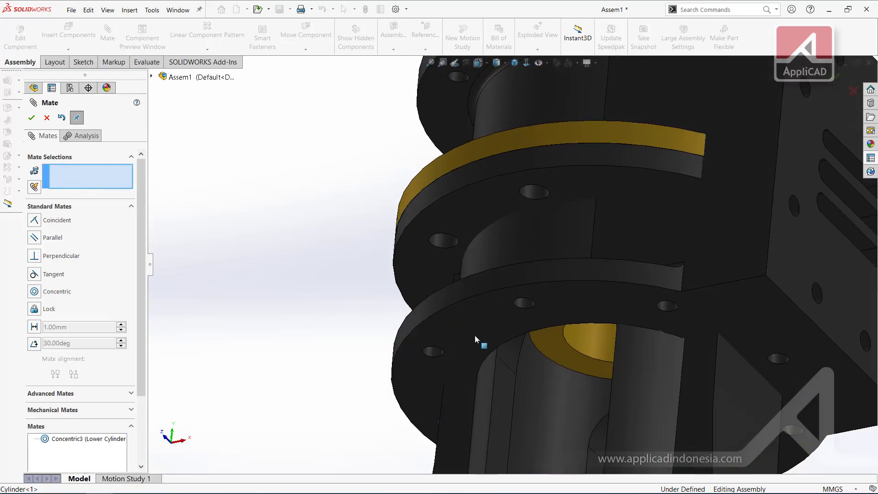
pyautogui.click(468, 295)
pyautogui.moveTo(468, 295); pyautogui.dragTo(425, 342, button='middle')
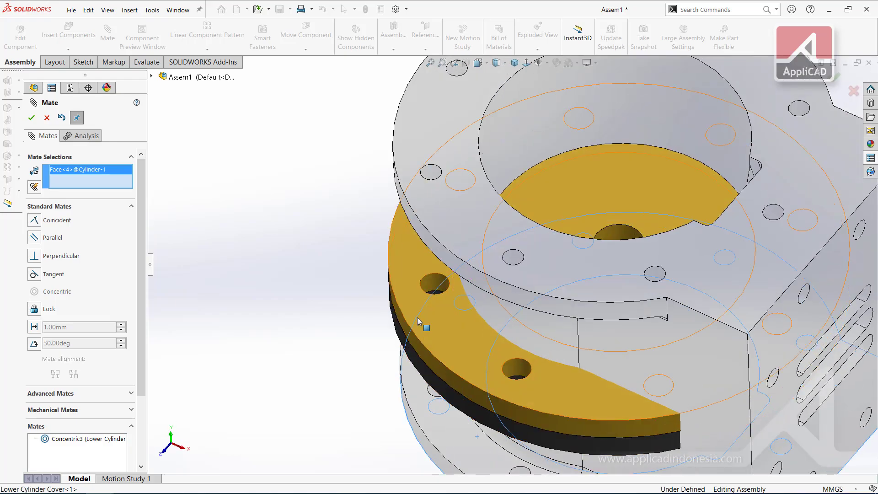
pyautogui.click(422, 325)
pyautogui.rightClick(421, 322)
pyautogui.scroll(3, 468, 331)
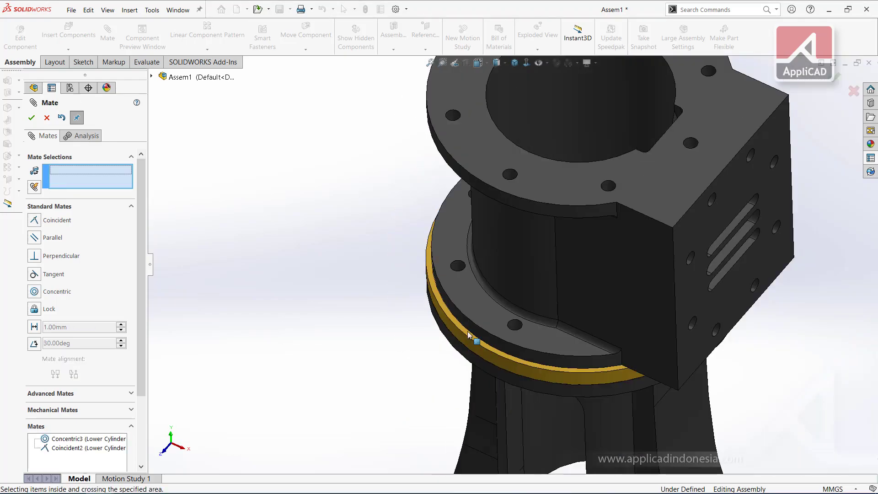
pyautogui.scroll(3, 467, 331)
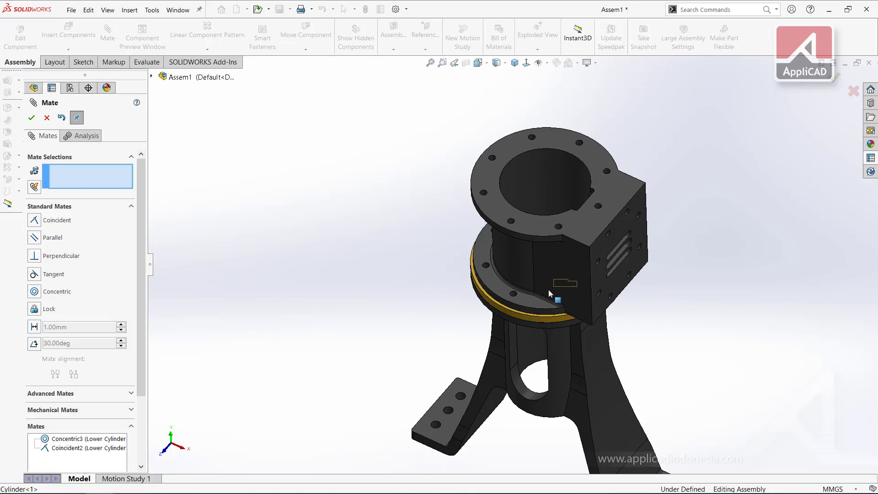
pyautogui.click(589, 288)
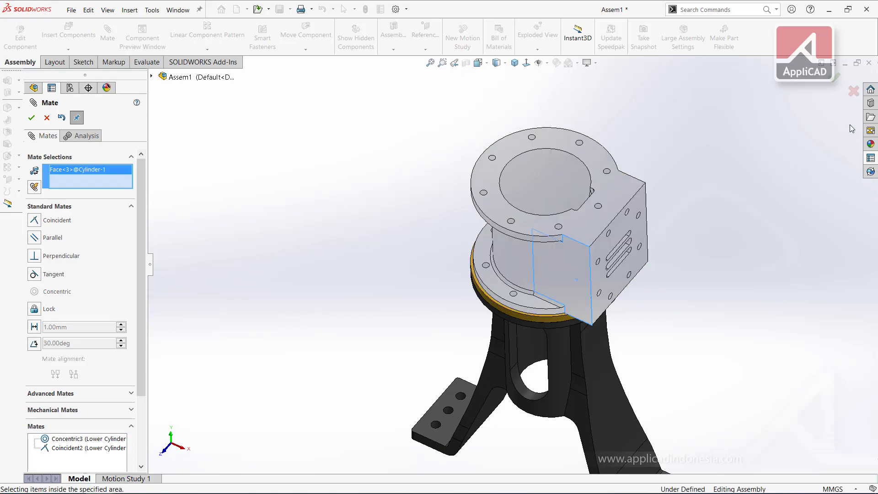
pyautogui.click(854, 92)
pyautogui.click(618, 284)
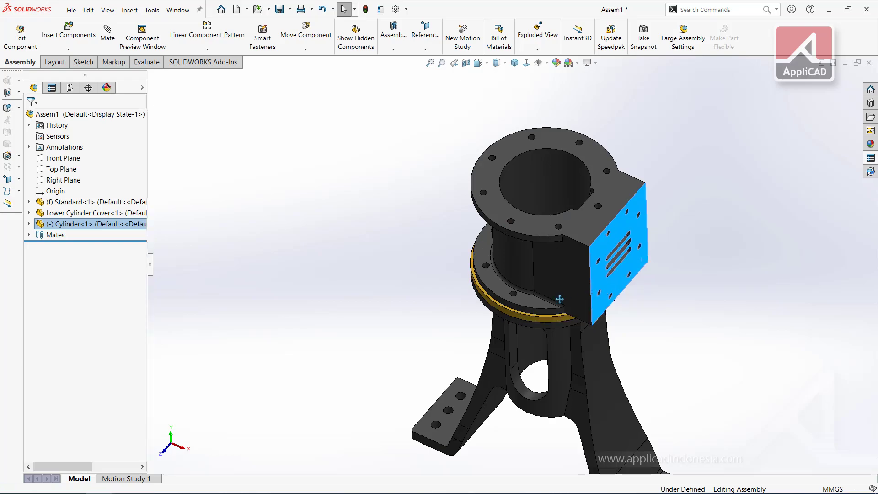
pyautogui.click(29, 225)
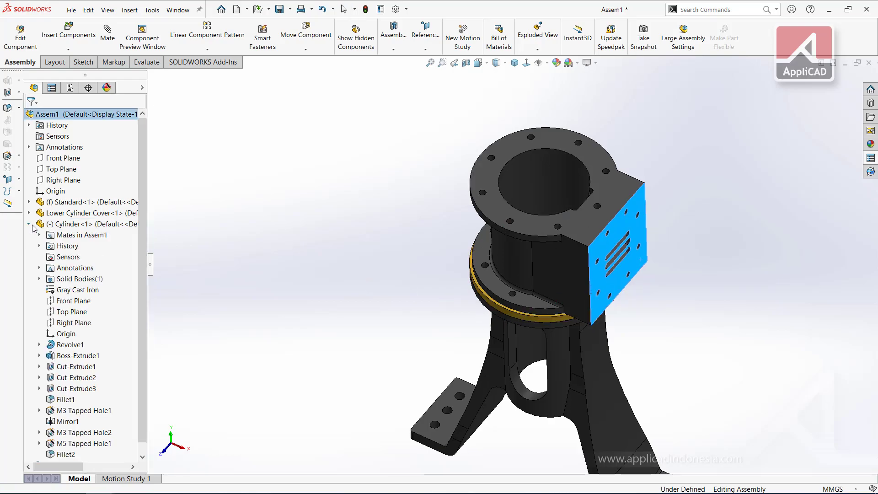
pyautogui.click(40, 235)
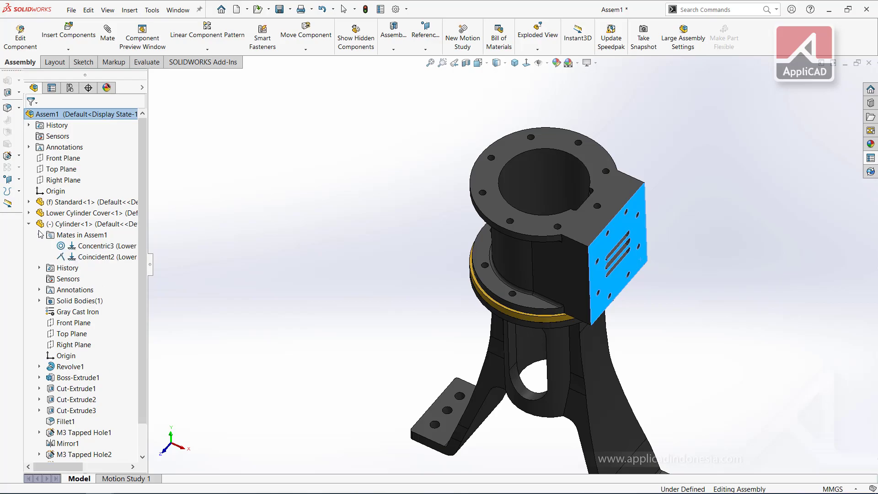
pyautogui.click(87, 247)
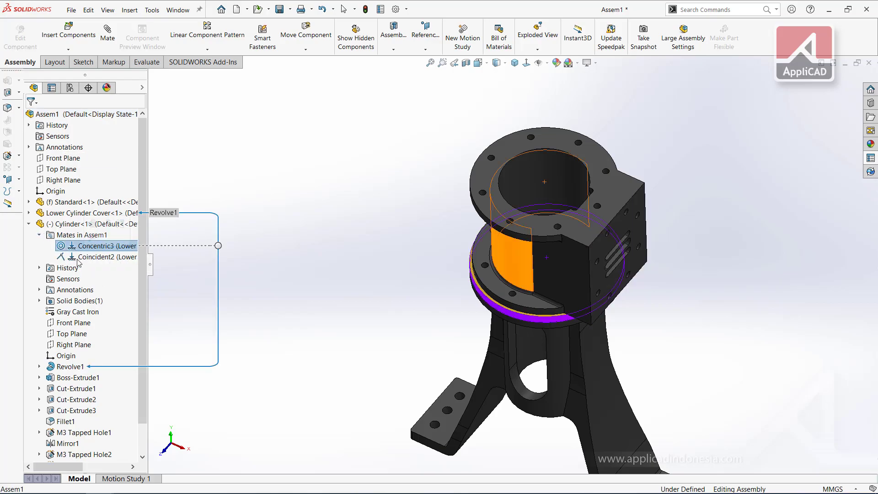
pyautogui.click(91, 257)
pyautogui.moveTo(411, 263)
pyautogui.keyDown('ctrl'); pyautogui.mouseDown(button='middle')
pyautogui.moveTo(439, 372)
pyautogui.moveTo(456, 273)
pyautogui.mouseUp(button='middle'); pyautogui.keyUp('ctrl')
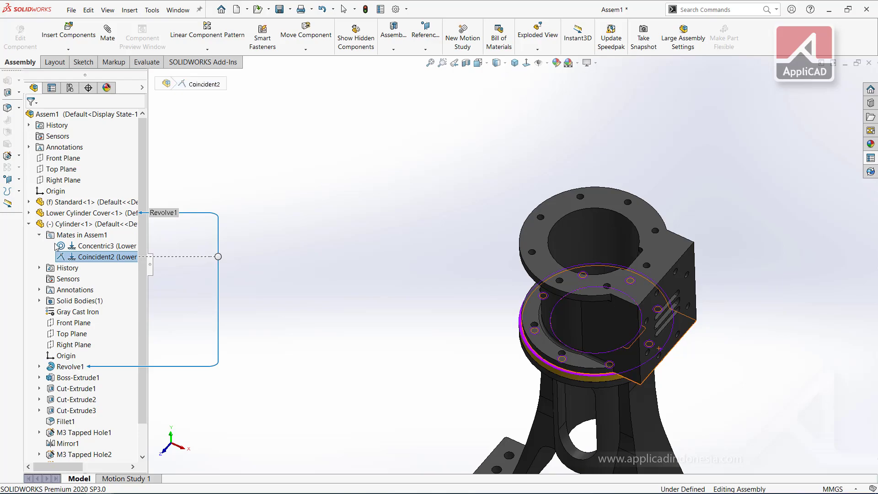
pyautogui.click(29, 224)
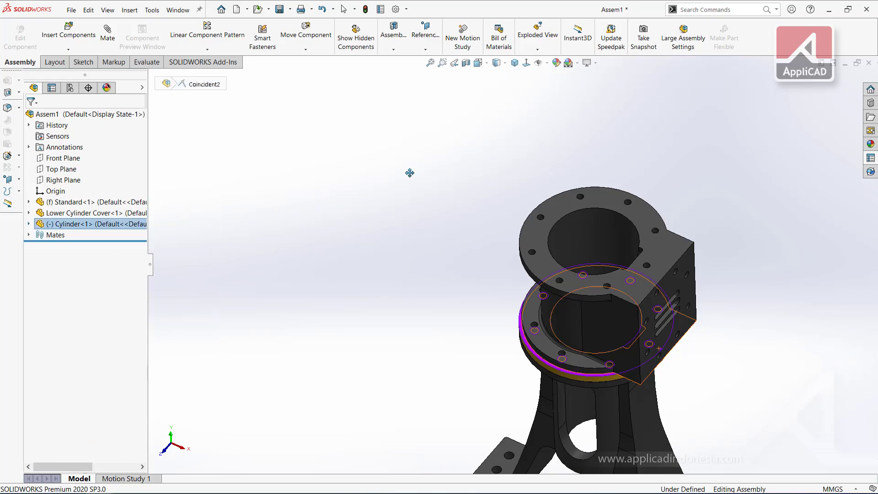
pyautogui.click(514, 63)
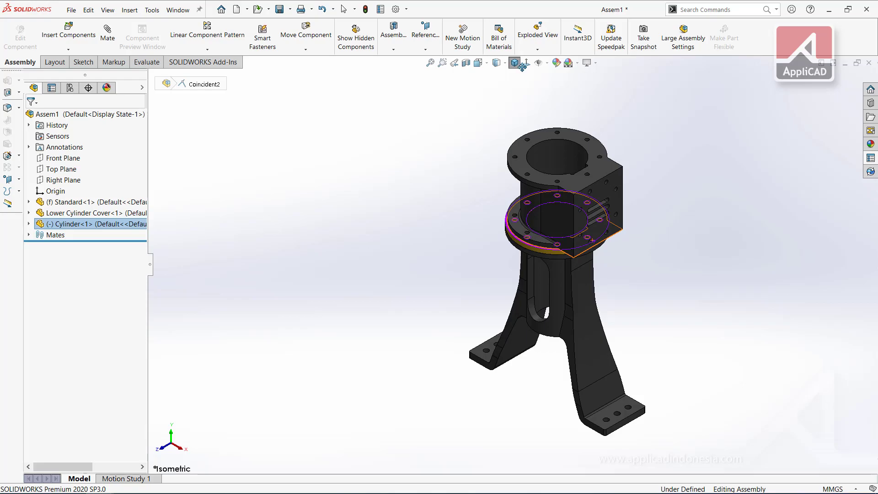
pyautogui.click(411, 161)
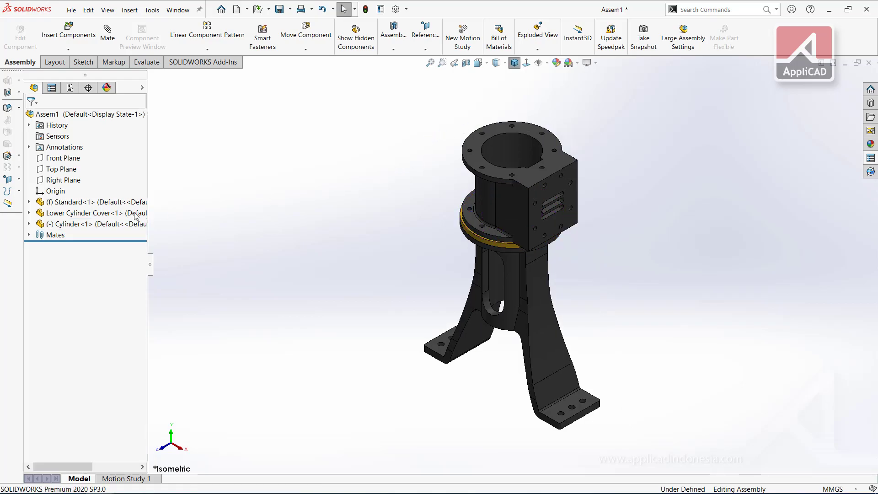
pyautogui.click(73, 202)
pyautogui.click(546, 306)
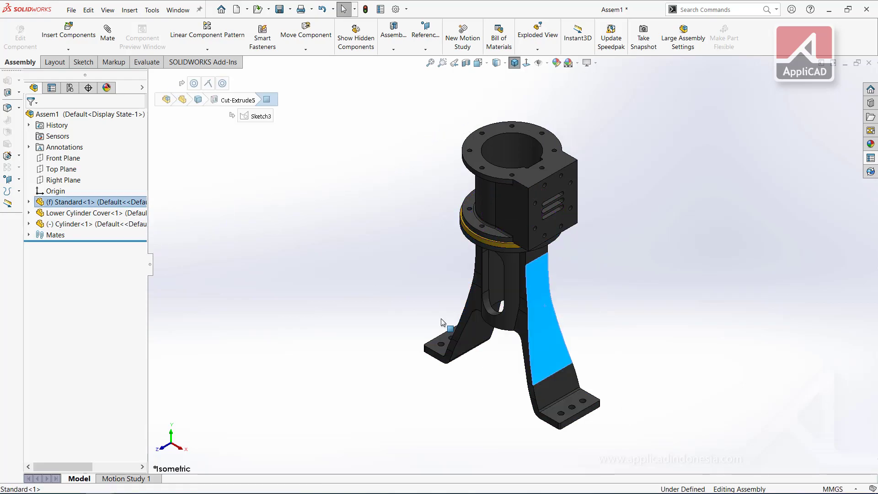
pyautogui.click(503, 190)
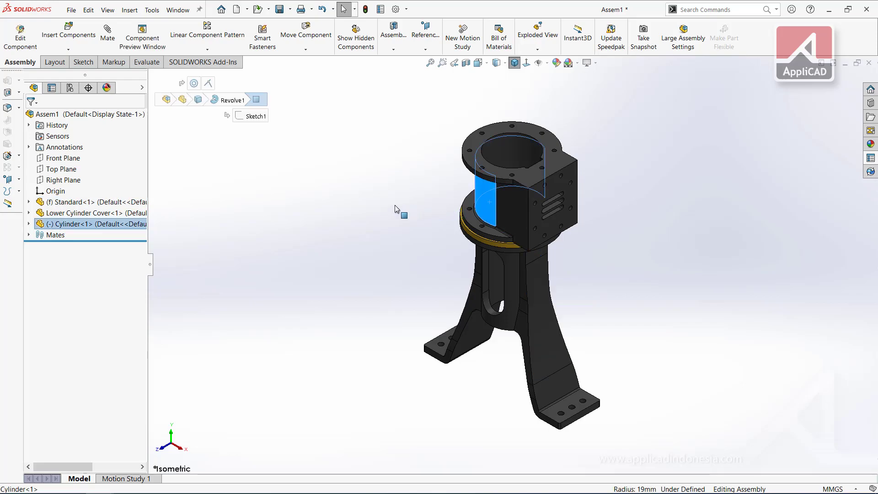
pyautogui.moveTo(489, 206); pyautogui.dragTo(516, 74, button='middle')
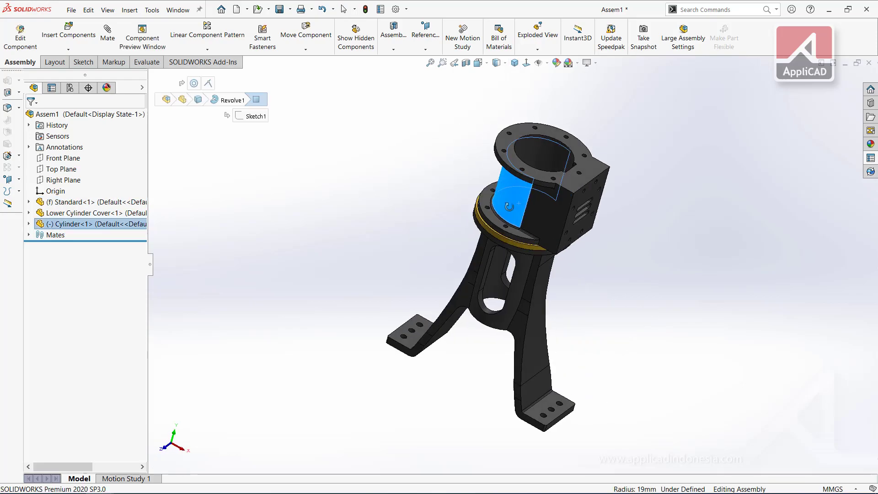
pyautogui.click(515, 62)
pyautogui.click(522, 198)
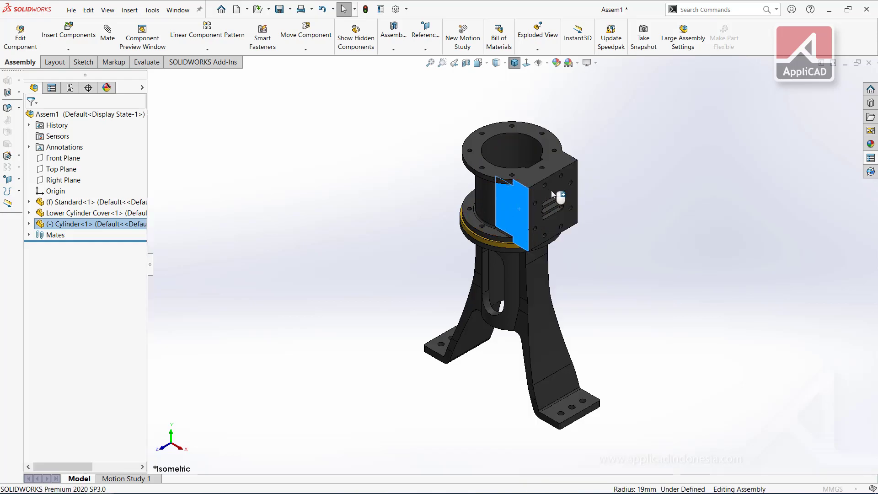
pyautogui.click(569, 185)
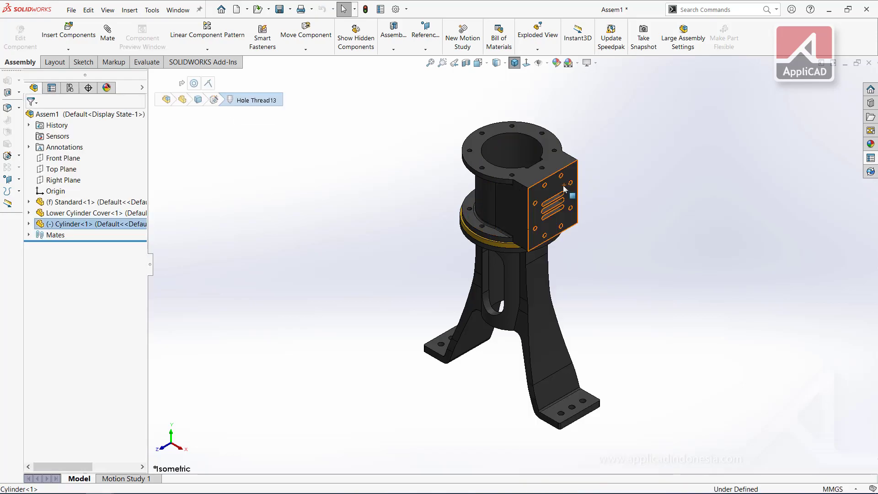
# Step: Mate the cylinder's side block face parallel to the Front Plane with flipped alignment
pyautogui.click(563, 186)
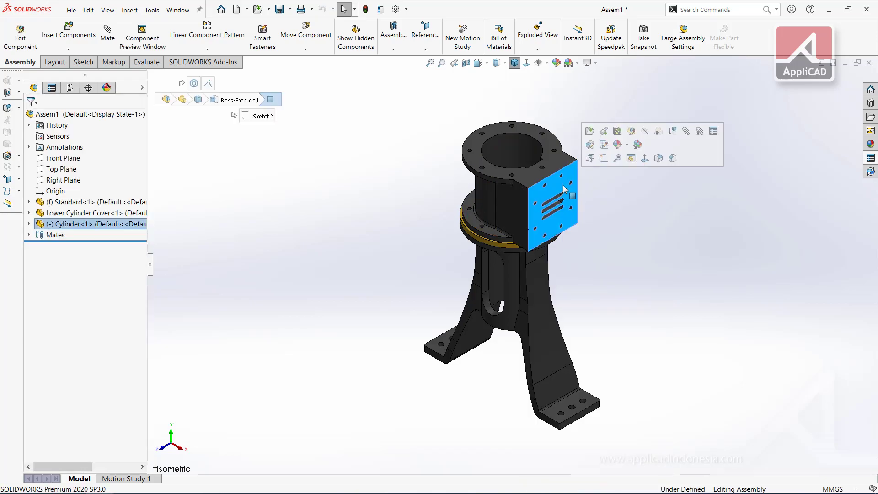
pyautogui.keyDown('ctrl'); pyautogui.click(59, 161); pyautogui.keyUp('ctrl')
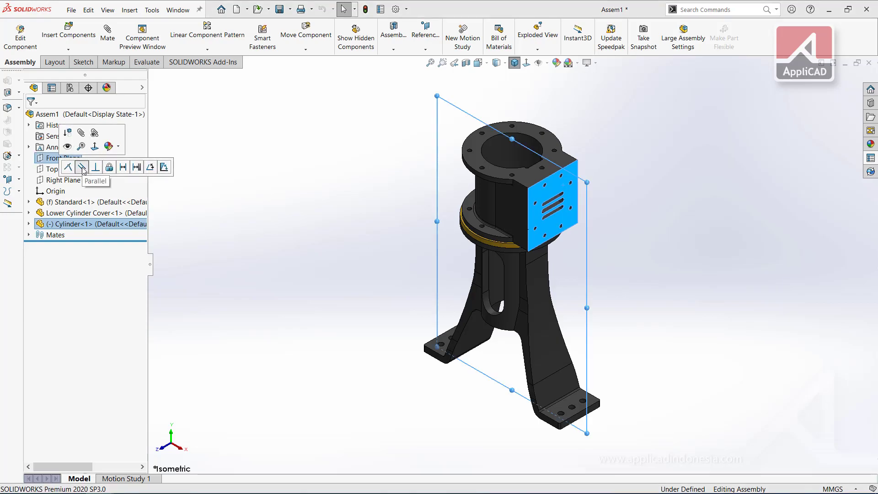
pyautogui.click(82, 168)
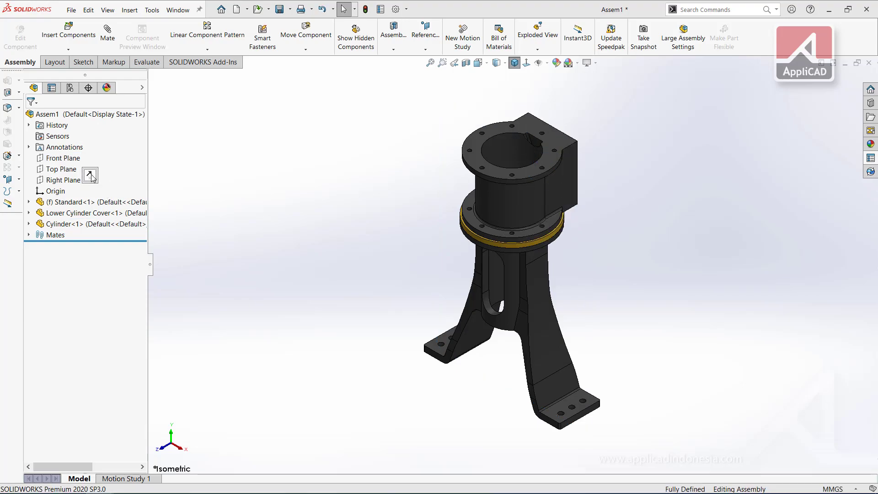
pyautogui.click(91, 176)
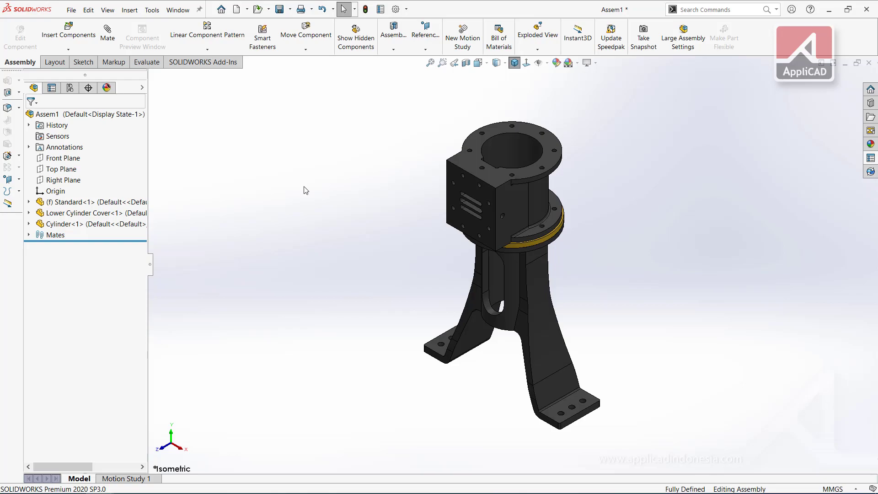
# Step: Insert Upper Cylinder Cover.SLDPRT and place it above the cylinder
pyautogui.click(60, 34)
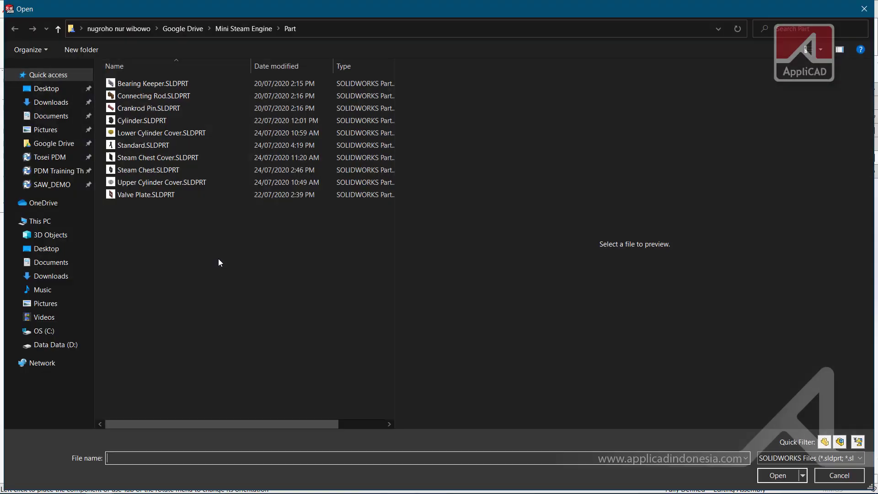
pyautogui.click(133, 134)
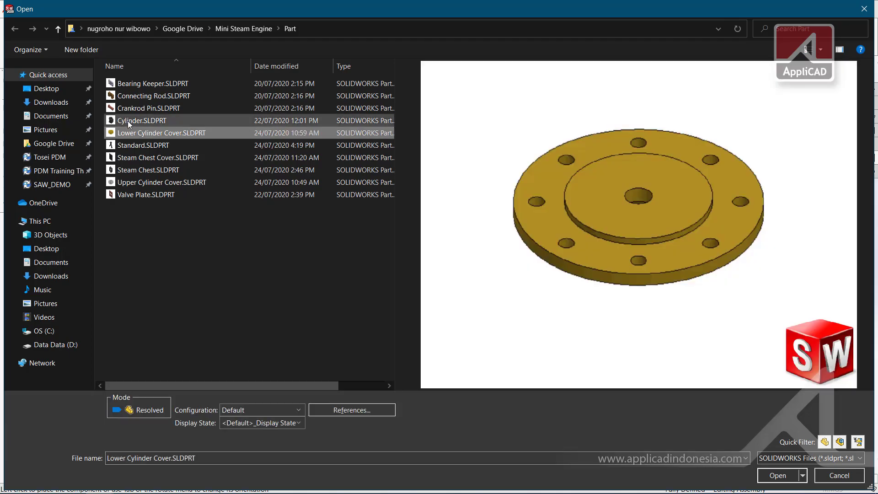
pyautogui.click(131, 122)
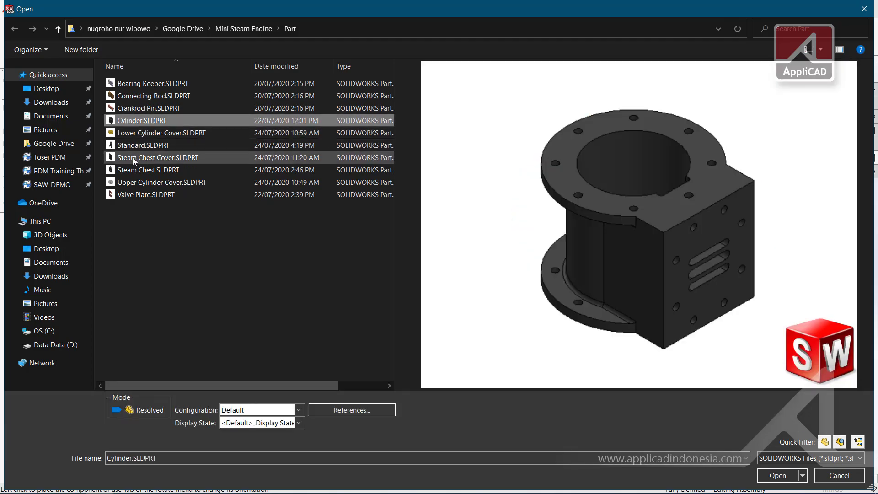
pyautogui.click(133, 158)
pyautogui.click(131, 194)
pyautogui.click(155, 184)
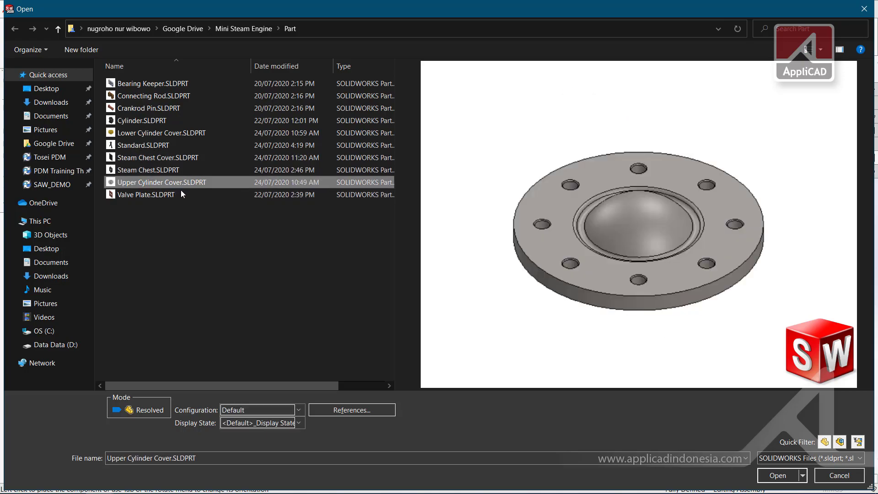
pyautogui.click(773, 477)
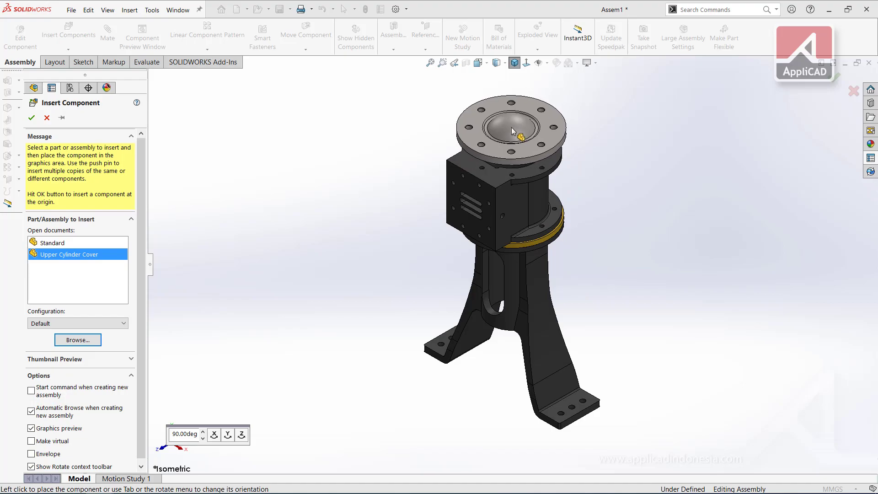
pyautogui.click(512, 152)
pyautogui.scroll(-2, 511, 154)
pyautogui.scroll(-2, 512, 154)
# Step: Seat the Upper Cylinder Cover coincident on the cylinder top and concentric with it
pyautogui.scroll(-2, 511, 196)
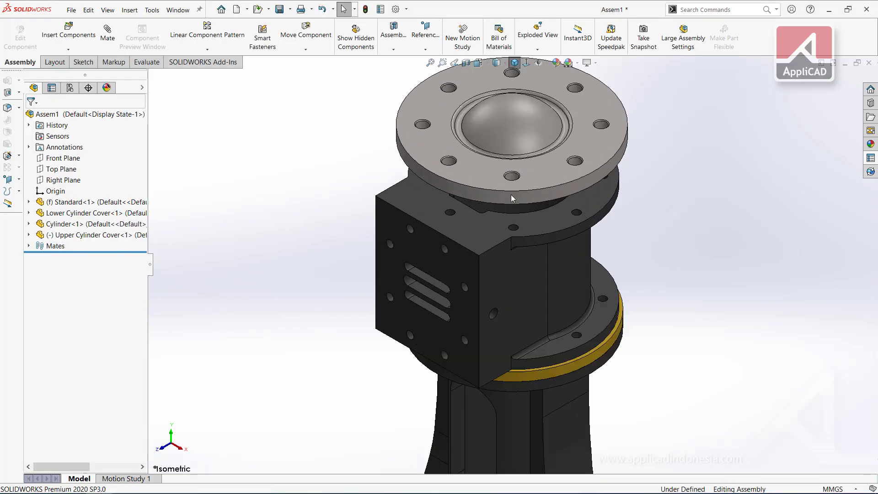
pyautogui.scroll(-1, 512, 196)
pyautogui.moveTo(511, 196); pyautogui.dragTo(499, 214, button='middle')
pyautogui.moveTo(498, 214); pyautogui.dragTo(510, 242)
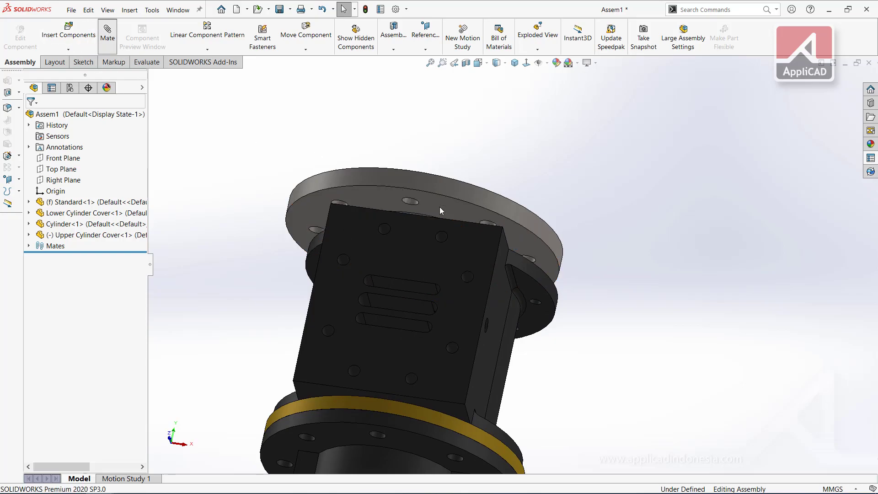
pyautogui.click(567, 255)
pyautogui.moveTo(567, 256); pyautogui.dragTo(518, 334, button='middle')
pyautogui.click(514, 323)
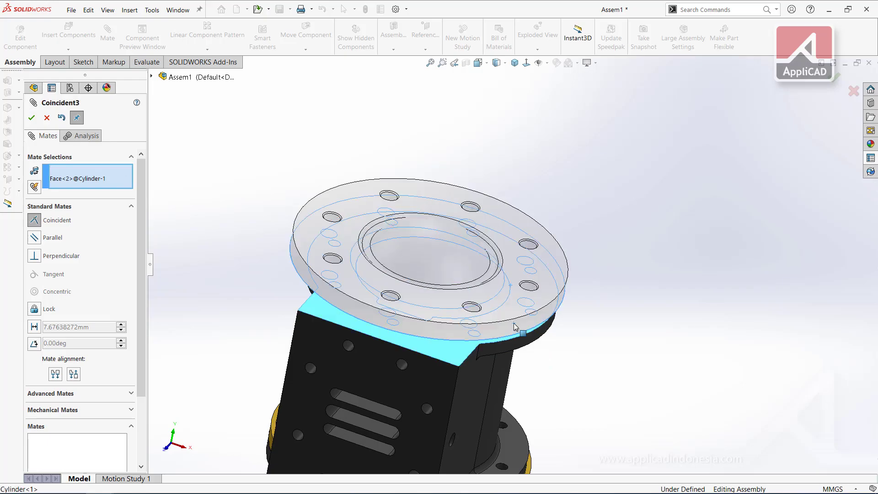
pyautogui.press('Return')
pyautogui.click(513, 325)
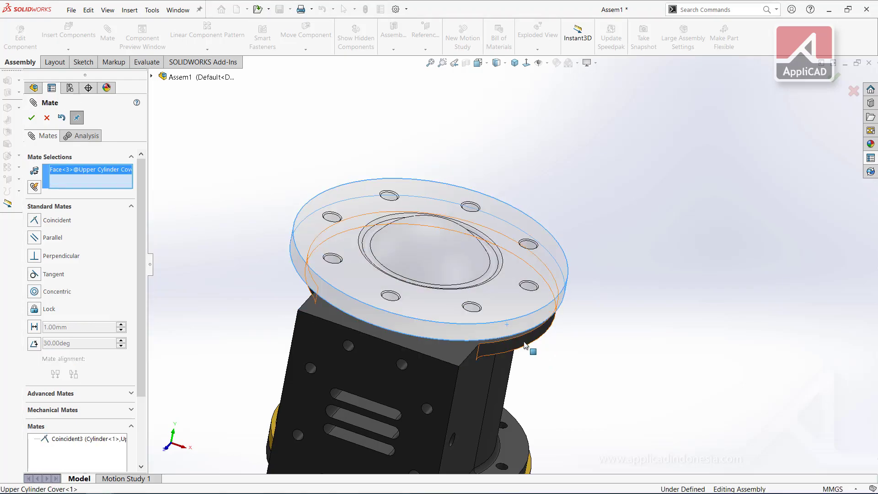
pyautogui.click(524, 344)
pyautogui.press('Return')
# Step: Make a cover bolt hole concentric with the cylinder's tapped hole
pyautogui.moveTo(555, 338); pyautogui.dragTo(512, 279, button='middle')
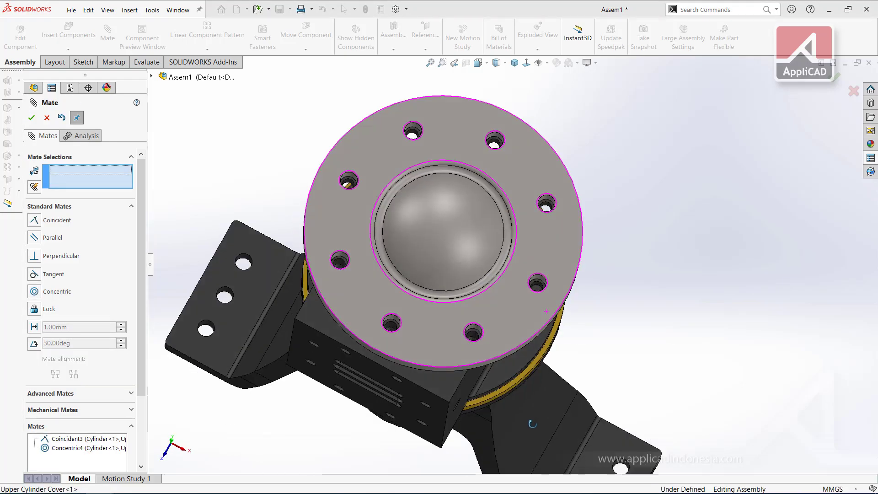
pyautogui.scroll(-6, 512, 279)
pyautogui.scroll(-3, 512, 278)
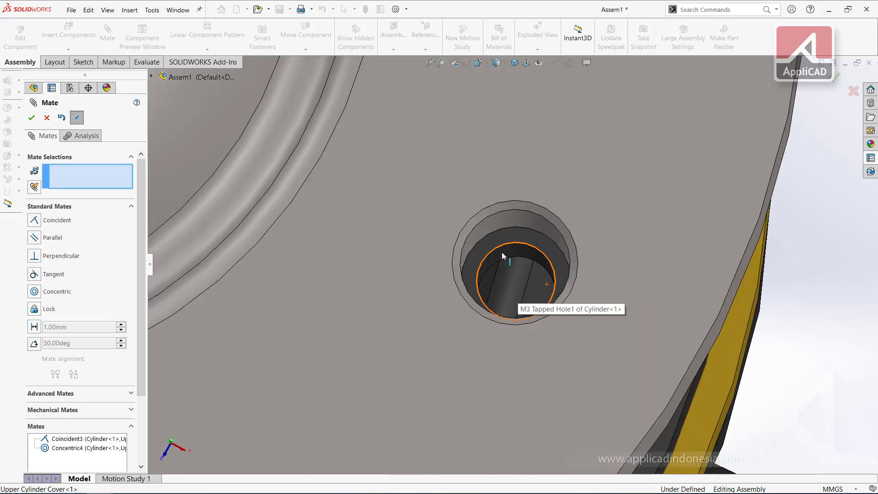
pyautogui.click(493, 230)
pyautogui.click(533, 256)
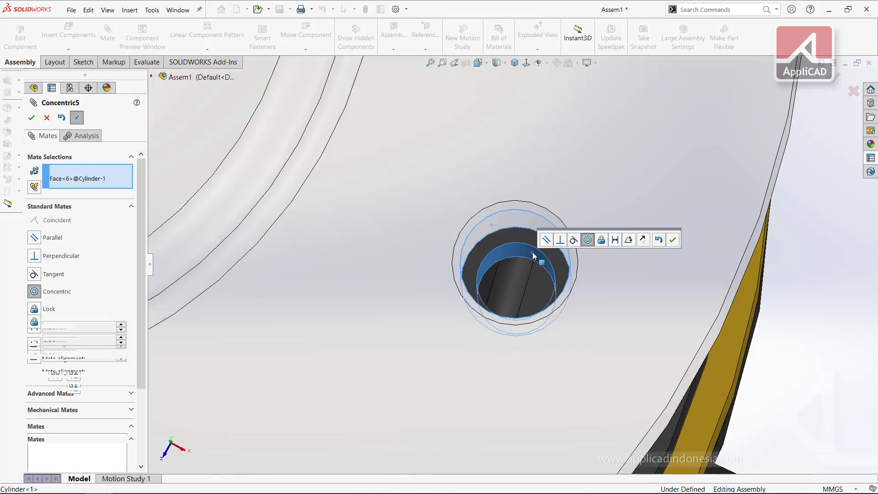
pyautogui.press('Return')
# Step: Orbit to inspect the lower flange, return to isometric, and close Mate
pyautogui.scroll(3, 529, 292)
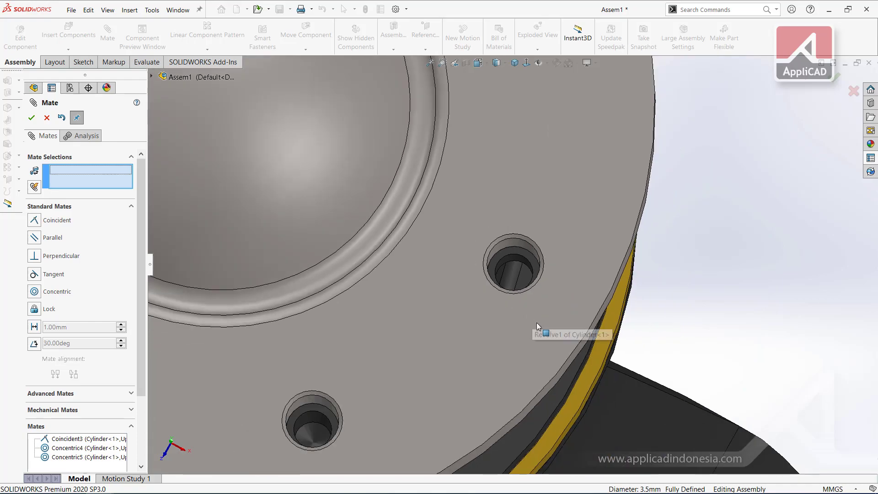
pyautogui.scroll(3, 470, 224)
pyautogui.moveTo(470, 224); pyautogui.dragTo(674, 337, button='middle')
pyautogui.scroll(-3, 597, 306)
pyautogui.scroll(-3, 597, 306)
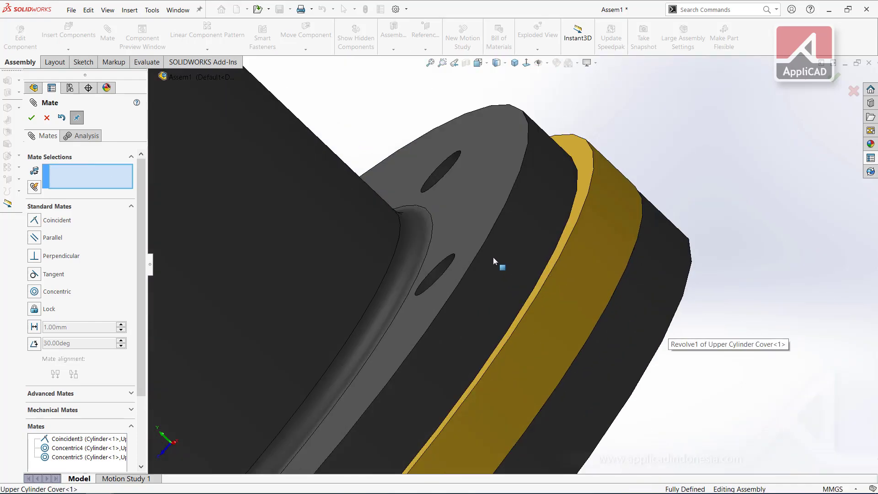
pyautogui.scroll(-3, 493, 257)
pyautogui.moveTo(543, 306)
pyautogui.mouseDown(button='middle')
pyautogui.moveTo(533, 379)
pyautogui.moveTo(370, 376)
pyautogui.moveTo(453, 158)
pyautogui.mouseUp(button='middle')
pyautogui.hotkey('ctrl', '7')
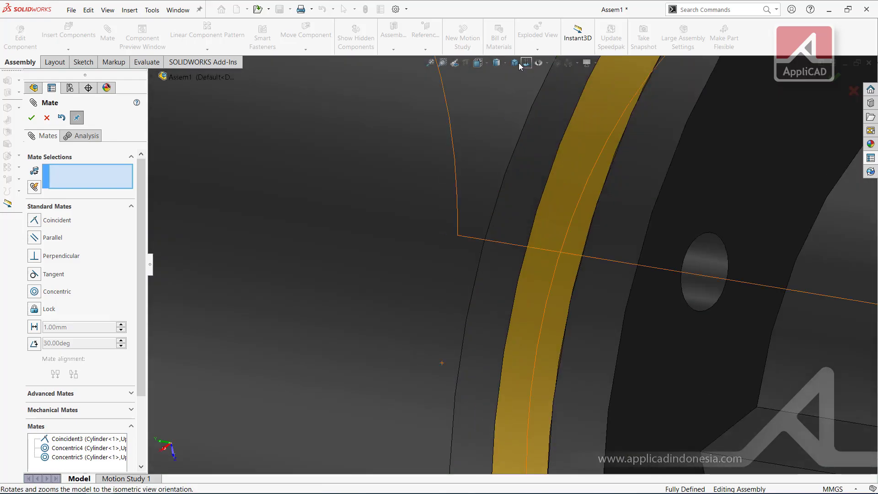
pyautogui.click(31, 120)
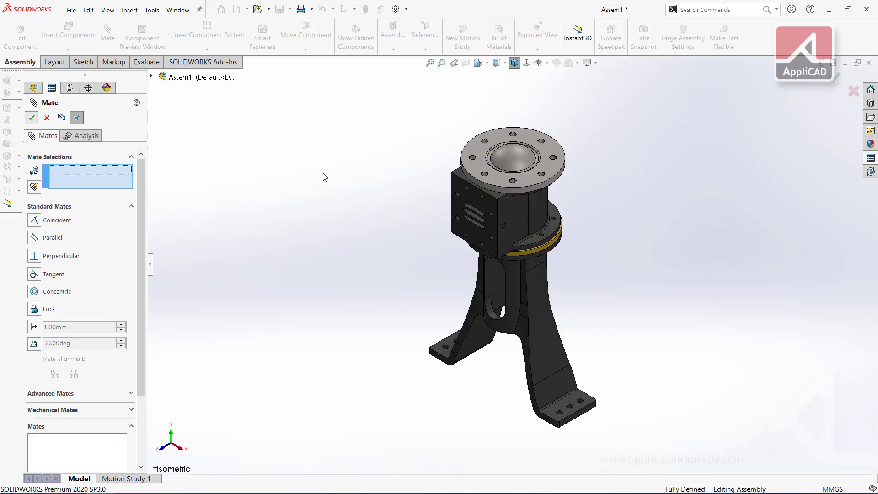
pyautogui.scroll(-5, 484, 193)
pyautogui.scroll(-3, 501, 220)
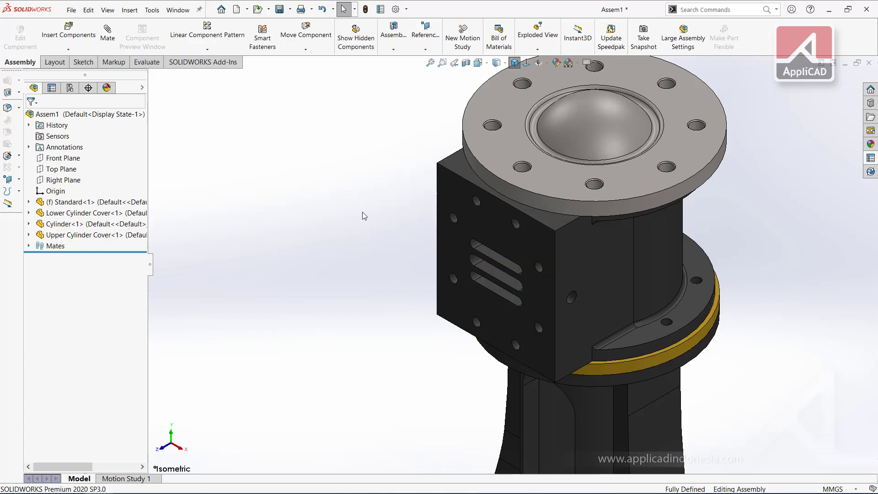
# Step: Insert Valve Plate.SLDPRT and place it beside the cylinder block
pyautogui.scroll(5, 426, 176)
pyautogui.click(69, 32)
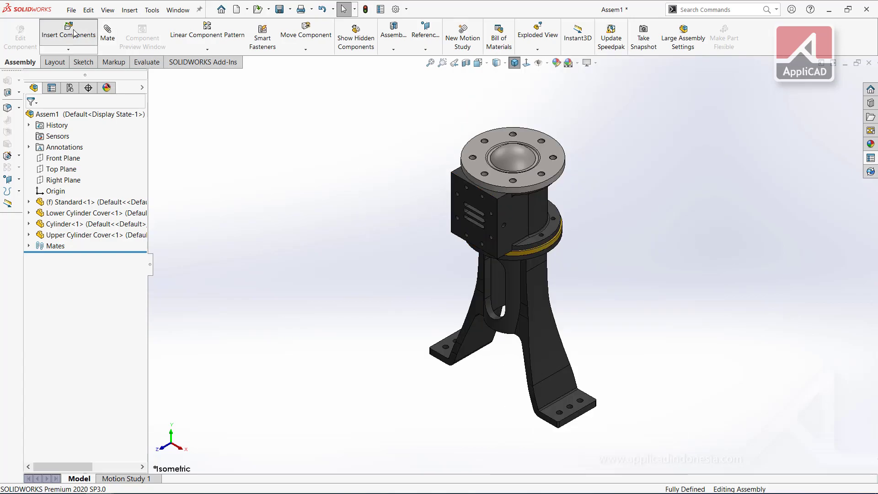
pyautogui.click(95, 317)
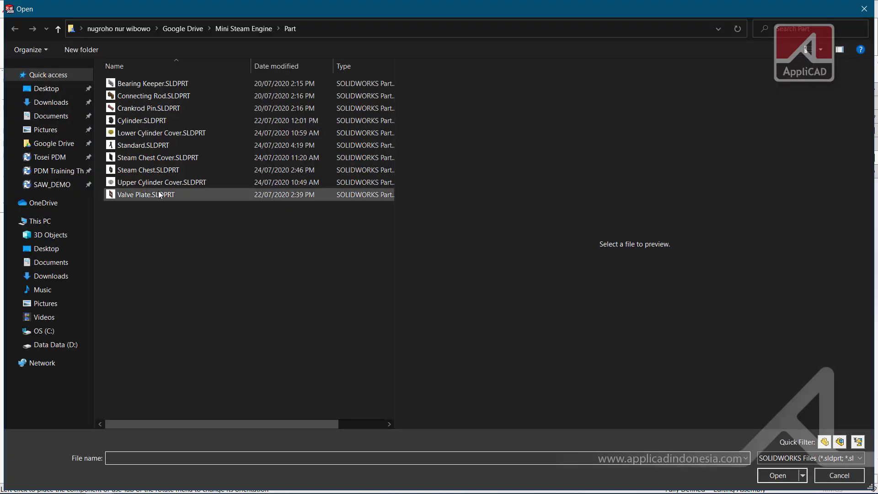
pyautogui.click(153, 186)
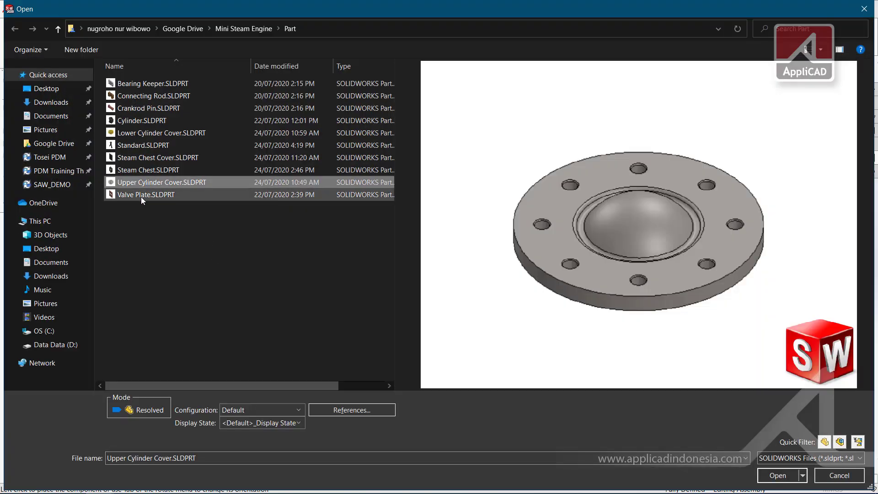
pyautogui.click(141, 197)
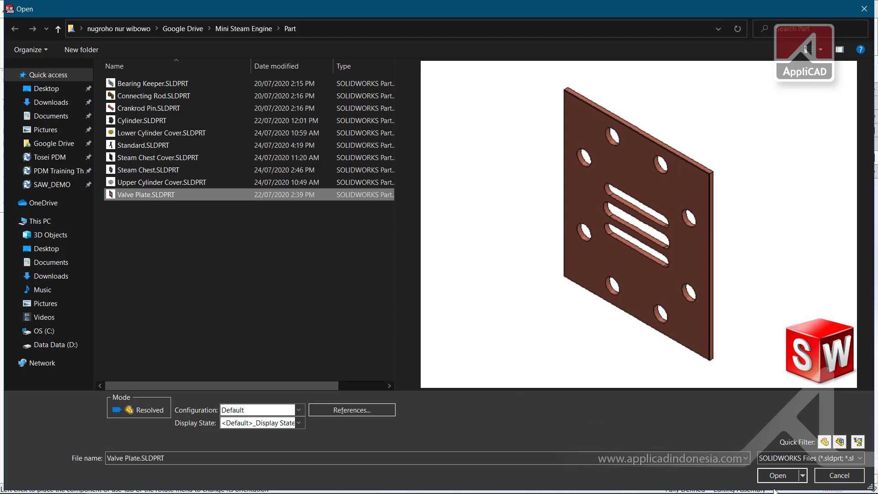
pyautogui.click(778, 475)
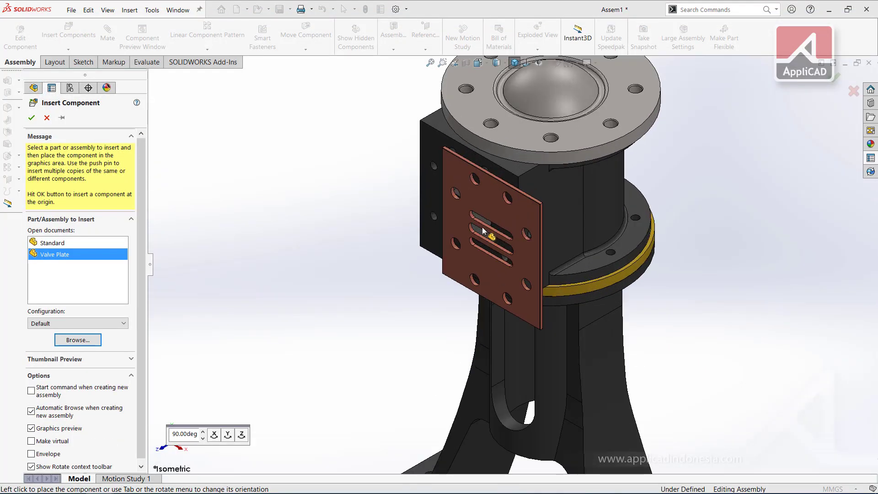
pyautogui.scroll(-3, 482, 231)
pyautogui.click(457, 204)
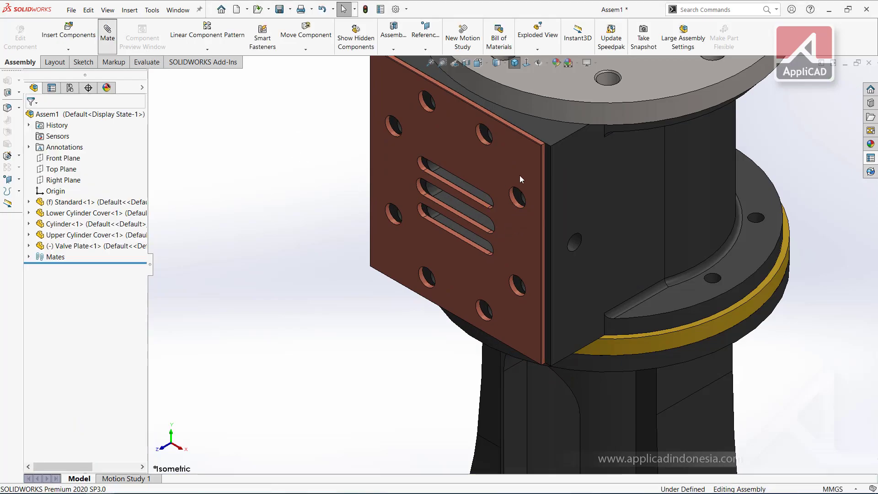
# Step: Mate the valve plate's back face coincident with the cylinder block's side face
pyautogui.moveTo(438, 132); pyautogui.dragTo(489, 145, button='middle')
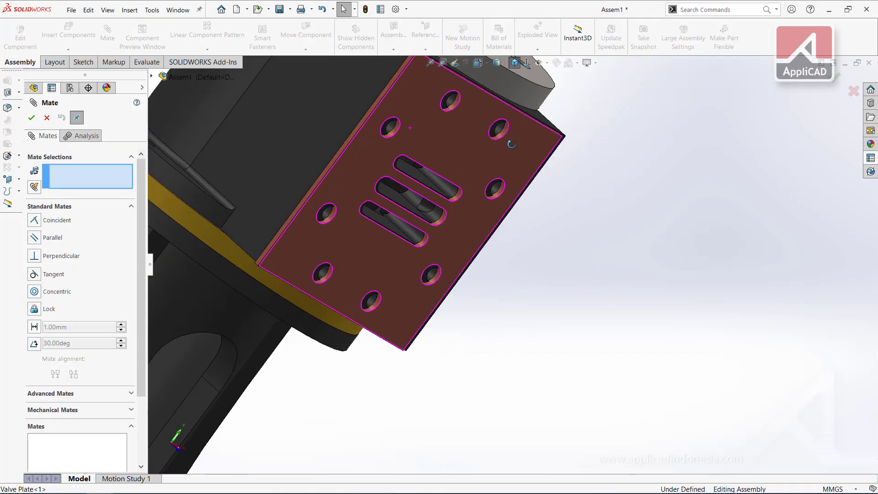
pyautogui.scroll(-3, 455, 138)
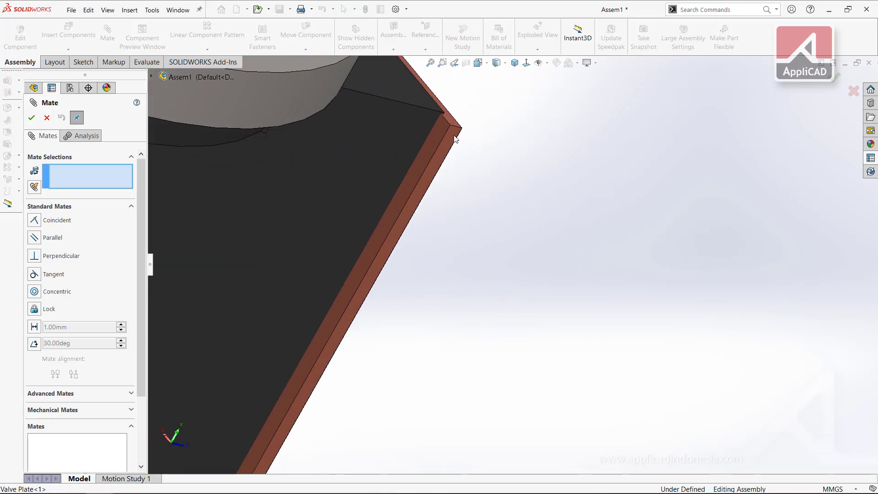
pyautogui.click(447, 168)
pyautogui.moveTo(447, 168); pyautogui.dragTo(295, 227, button='middle')
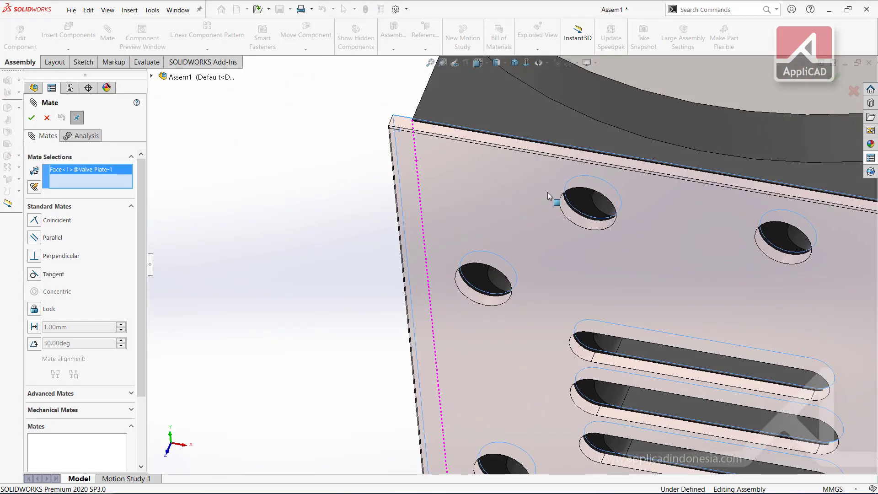
pyautogui.click(583, 209)
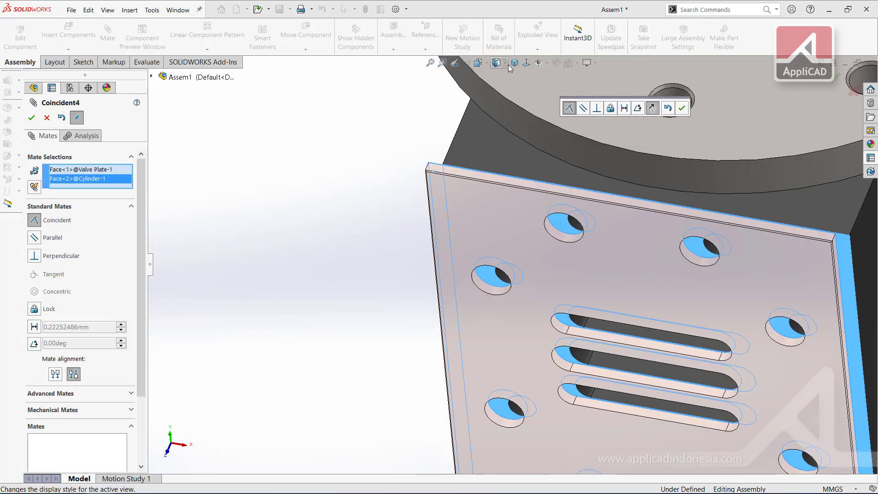
pyautogui.click(515, 63)
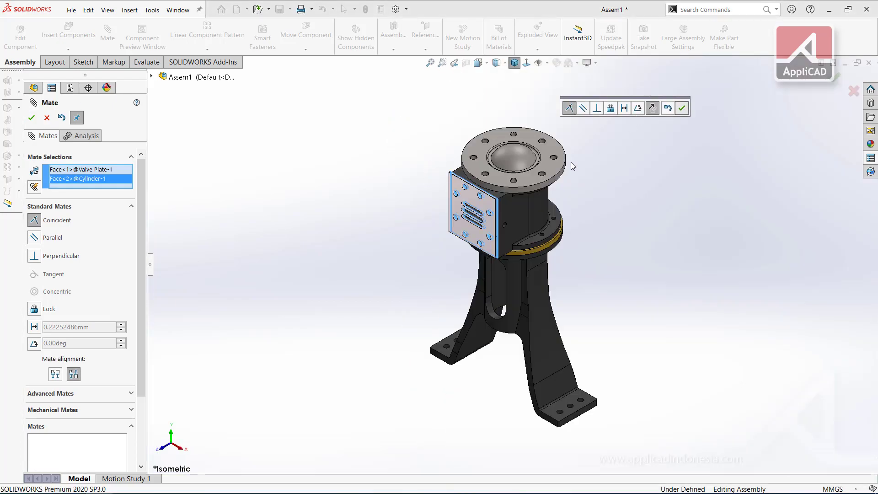
pyautogui.press('Return')
# Step: Add two coincident mates aligning the valve plate's top and side edges with the block
pyautogui.scroll(-5, 499, 196)
pyautogui.scroll(-5, 488, 235)
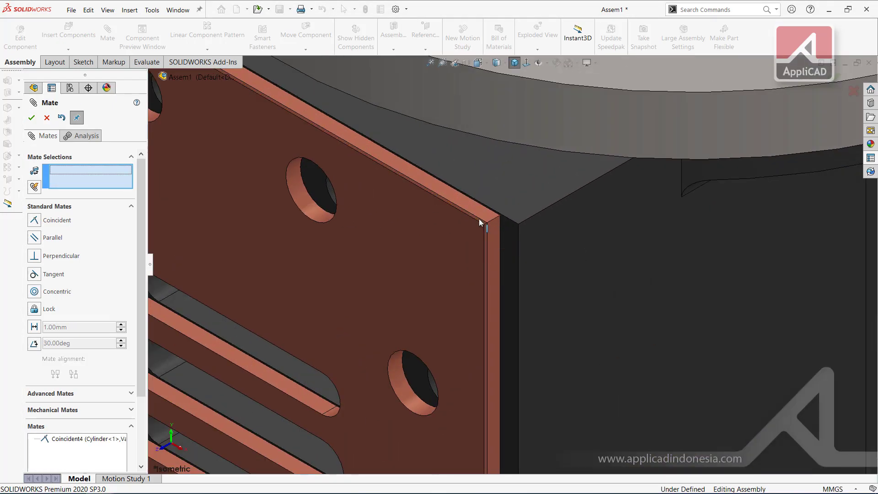
pyautogui.click(480, 222)
pyautogui.rightClick(113, 180)
pyautogui.click(151, 185)
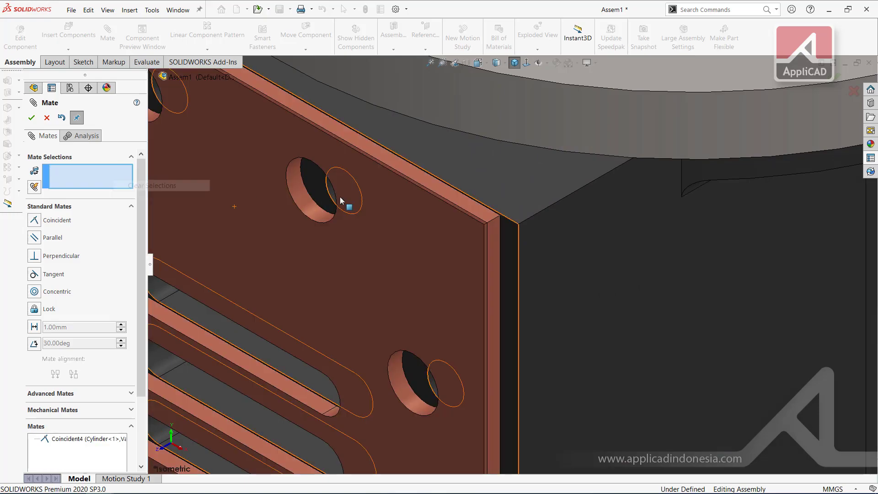
pyautogui.click(507, 198)
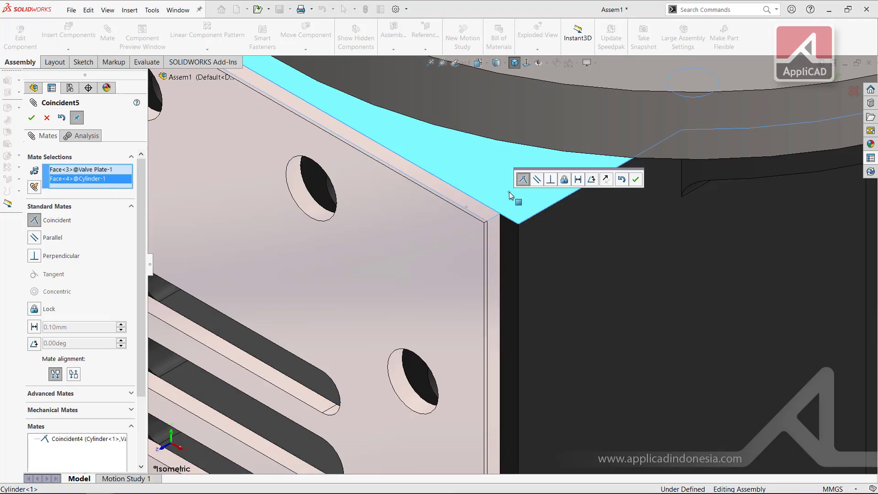
pyautogui.press('Return')
pyautogui.click(500, 236)
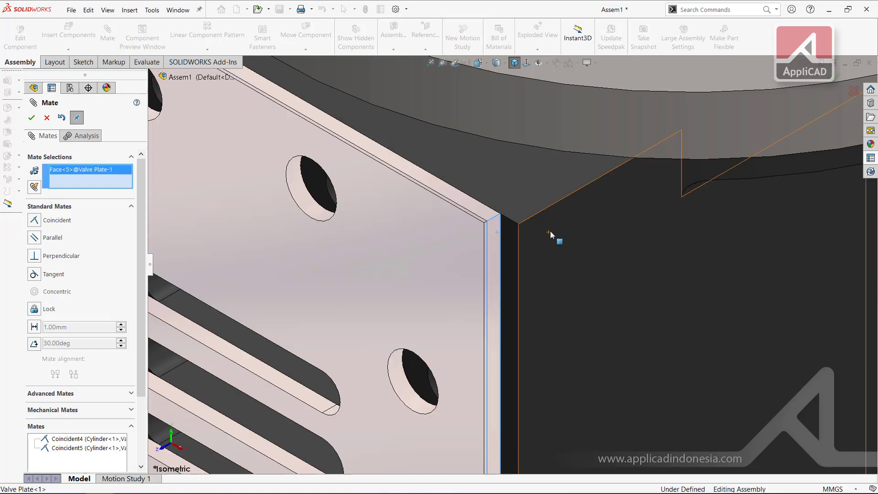
pyautogui.click(553, 236)
pyautogui.press('Return')
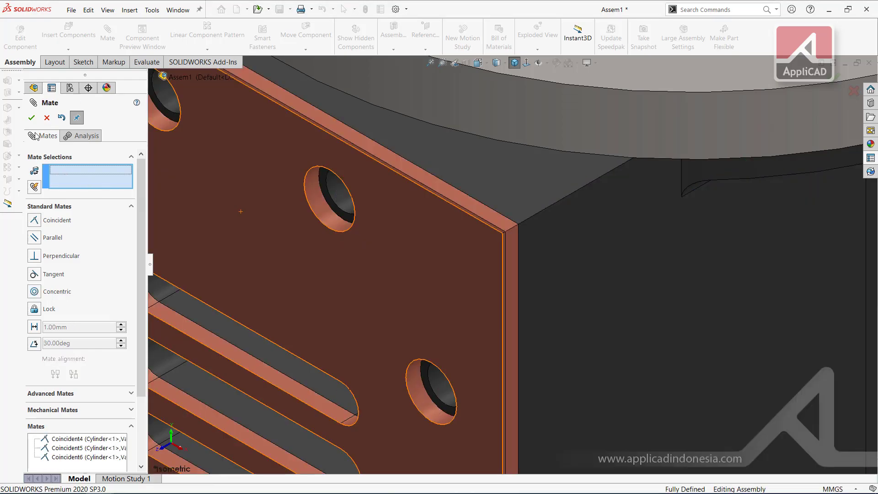
pyautogui.click(31, 117)
pyautogui.scroll(5, 386, 236)
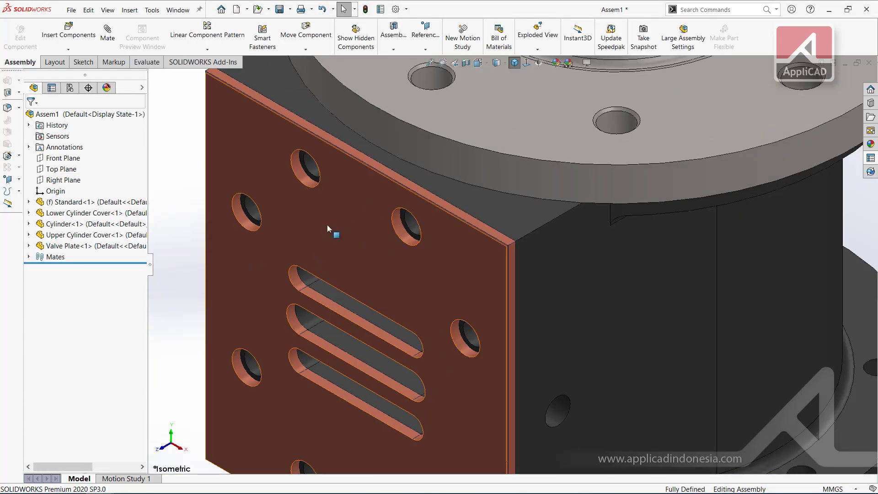
# Step: Insert the Steam Chest part and place it beside the cylinder
pyautogui.scroll(2, 327, 224)
pyautogui.click(68, 31)
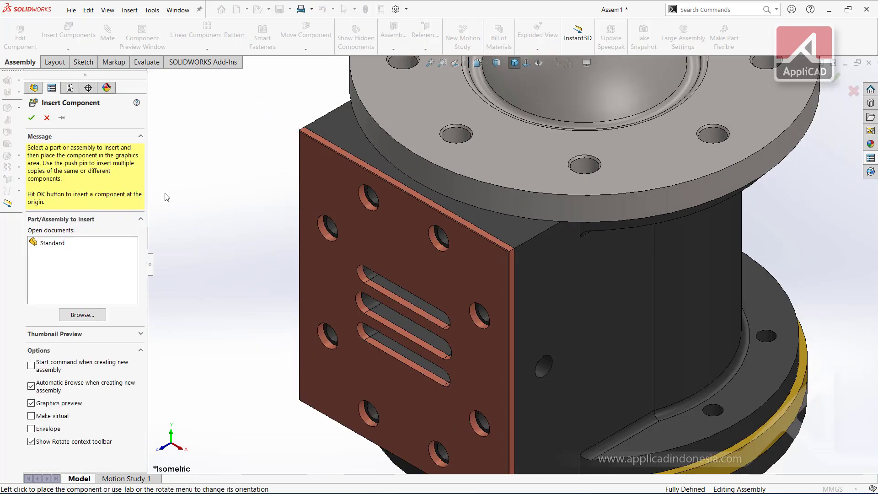
pyautogui.click(73, 315)
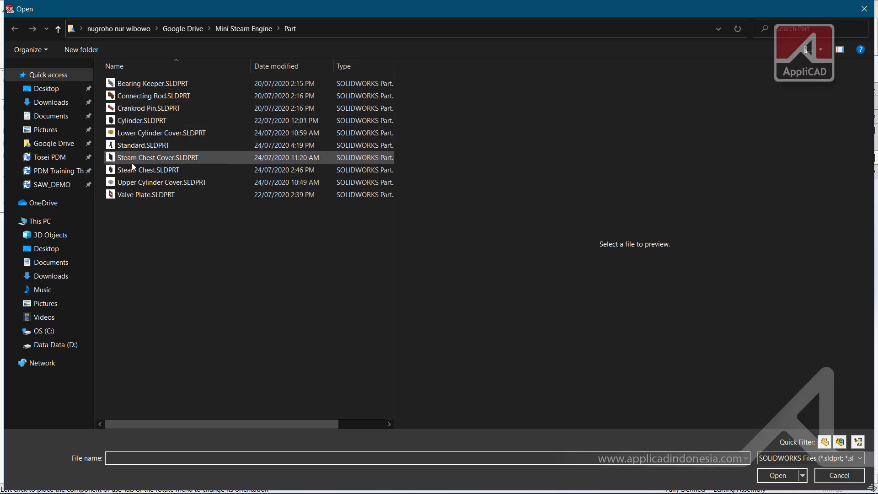
pyautogui.click(131, 169)
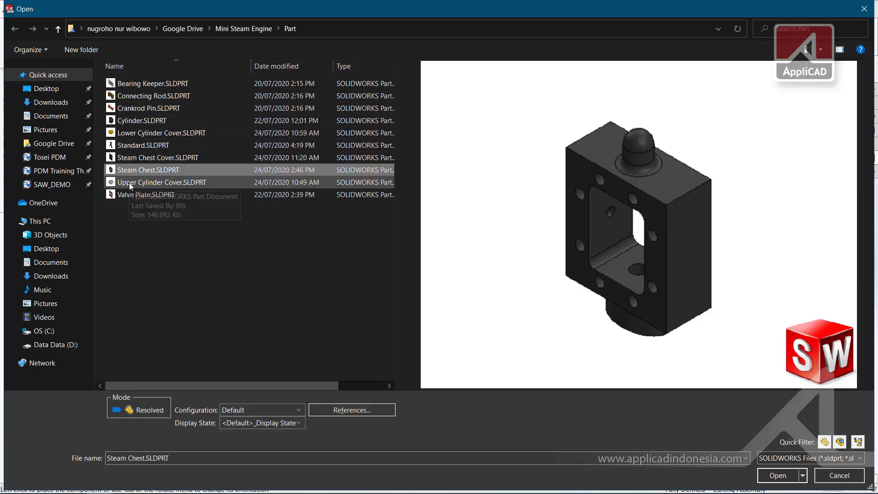
pyautogui.click(760, 475)
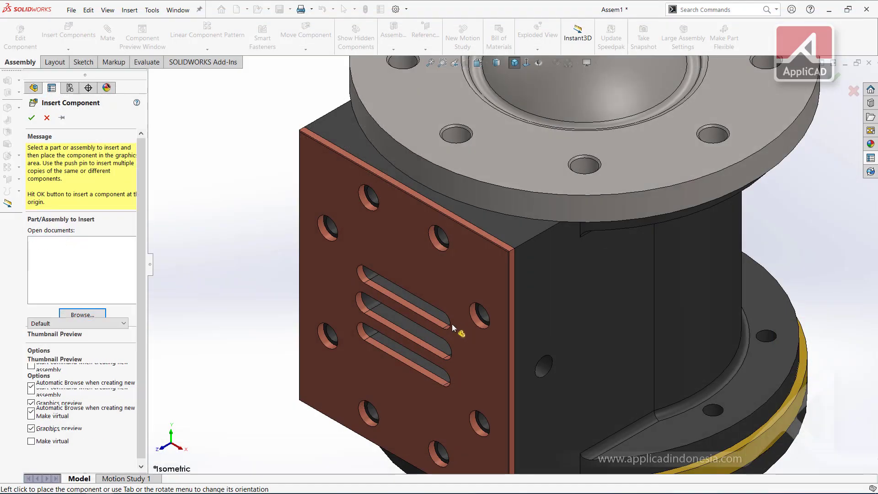
pyautogui.scroll(5, 567, 330)
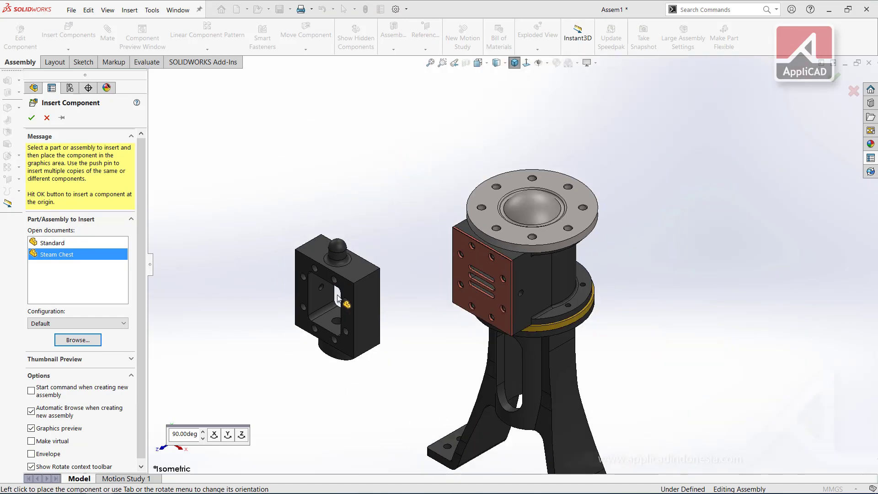
pyautogui.click(396, 279)
# Step: Inspect the Steam Chest in the Component Preview Window, then exit the preview
pyautogui.moveTo(337, 254); pyautogui.dragTo(342, 245, button='middle')
pyautogui.scroll(-3, 342, 246)
pyautogui.scroll(-3, 378, 245)
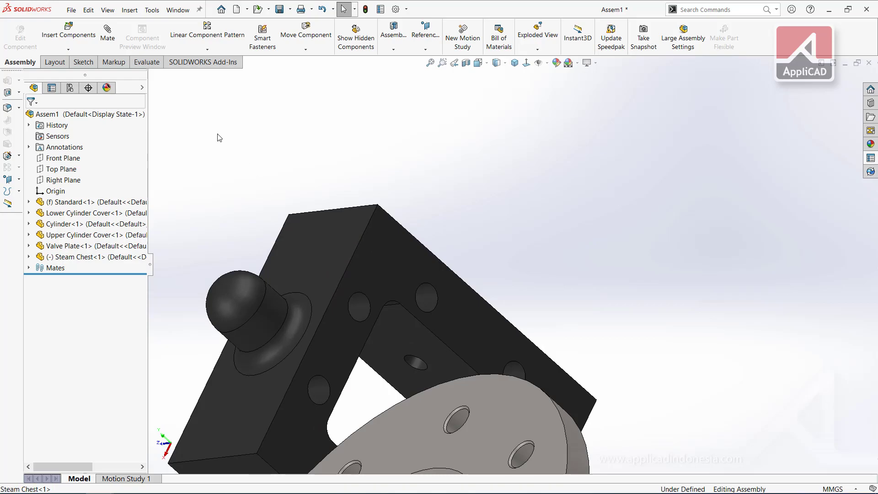
pyautogui.click(74, 256)
pyautogui.click(143, 38)
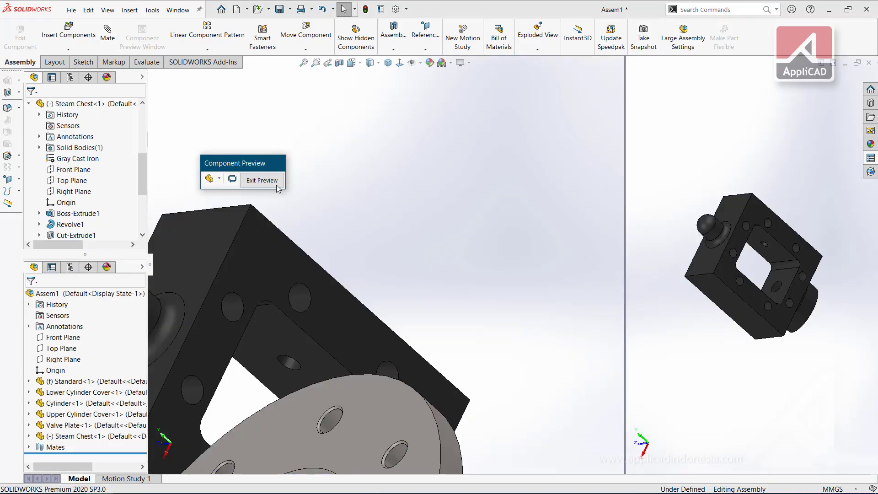
pyautogui.click(262, 181)
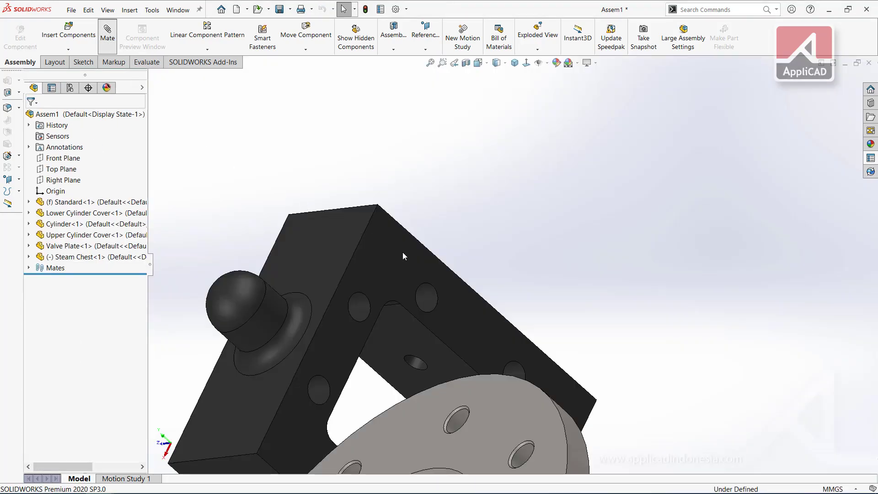
# Step: Mate the Steam Chest's flat face coincident to the Valve Plate's outer face
pyautogui.click(393, 257)
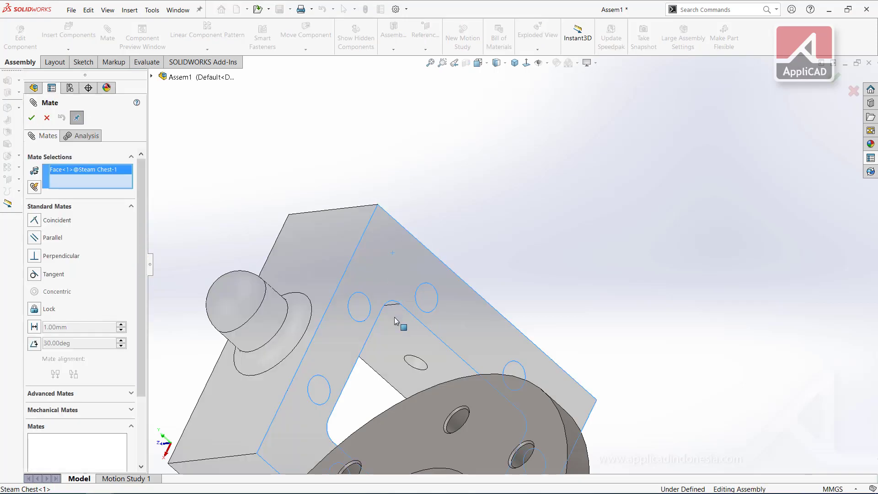
pyautogui.scroll(5, 401, 322)
pyautogui.moveTo(401, 323); pyautogui.dragTo(512, 305, button='middle')
pyautogui.scroll(2, 512, 306)
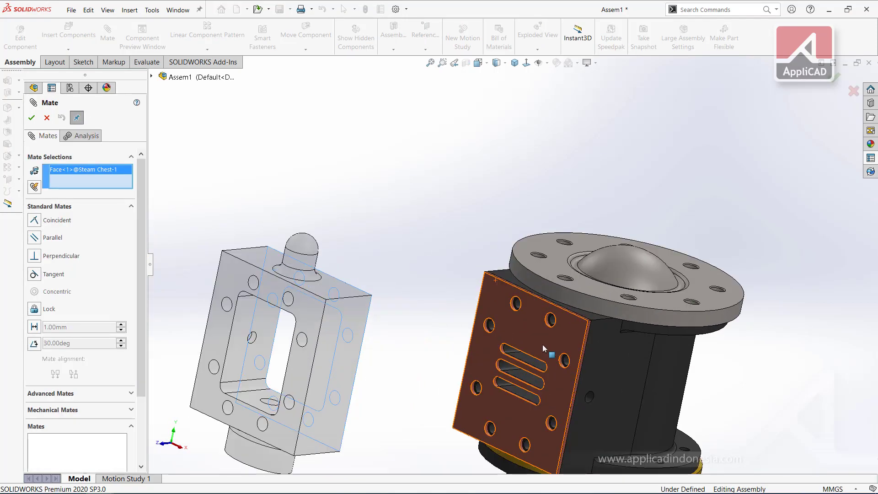
pyautogui.click(541, 345)
pyautogui.rightClick(534, 334)
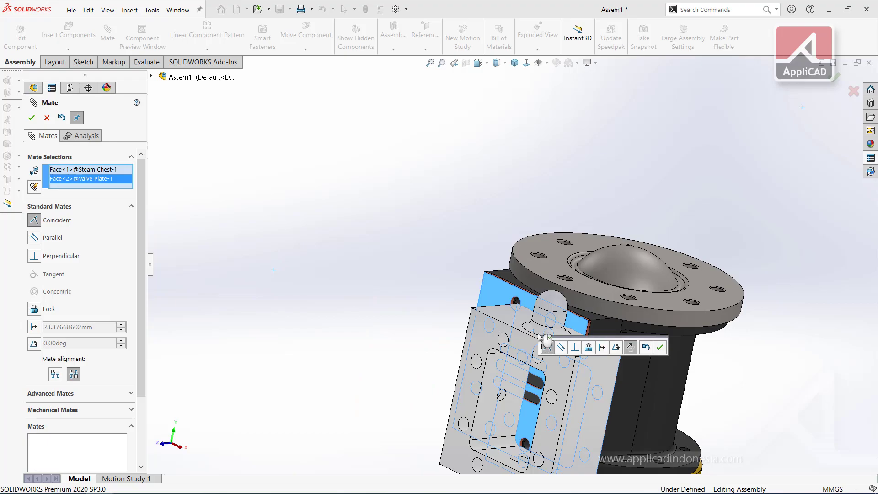
# Step: Add coincident mates aligning the Steam Chest's top and side faces with the Cylinder
pyautogui.scroll(4, 574, 297)
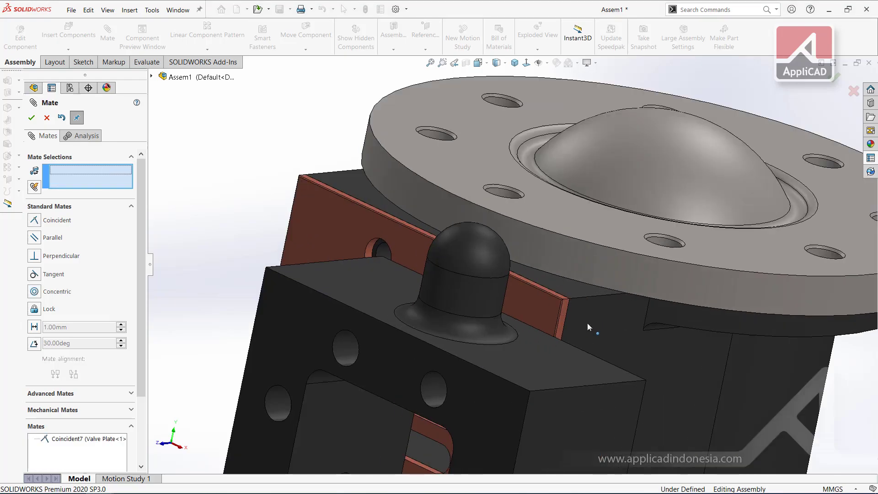
pyautogui.click(536, 356)
pyautogui.click(504, 365)
pyautogui.rightClick(555, 366)
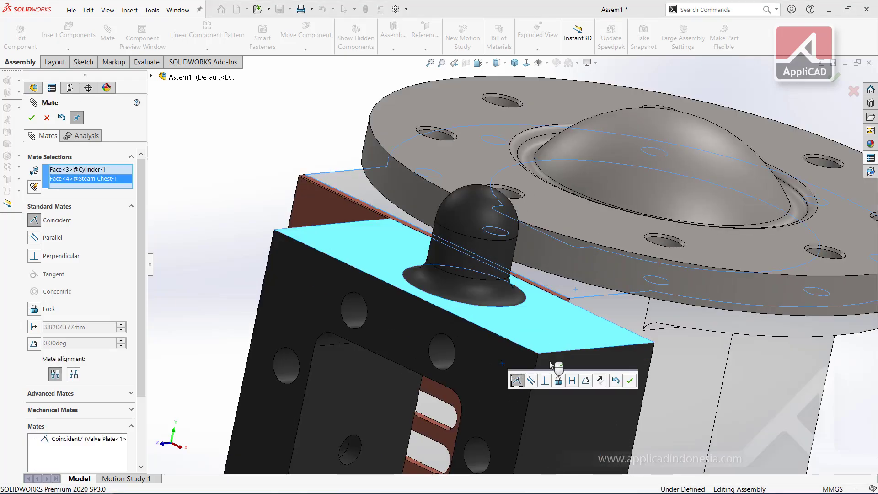
pyautogui.click(575, 383)
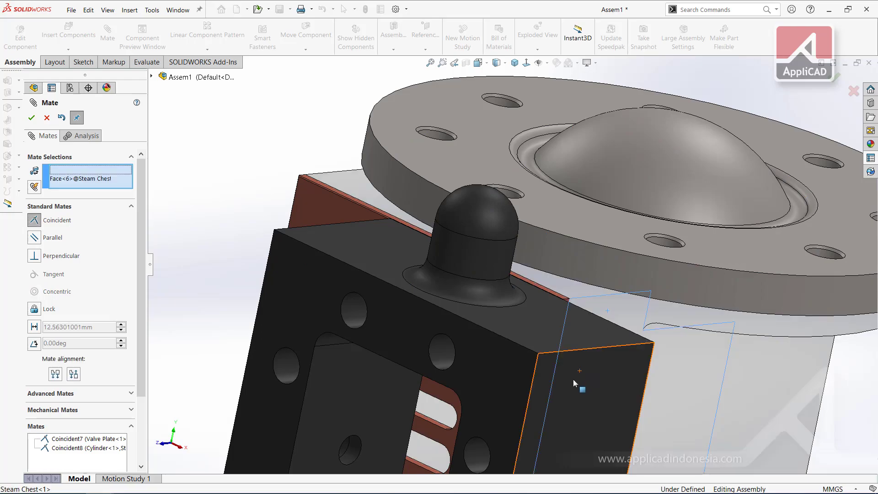
pyautogui.rightClick(555, 378)
# Step: Orbit to check the mated Steam Chest from both sides and close Mate
pyautogui.scroll(-2, 555, 379)
pyautogui.scroll(3, 555, 379)
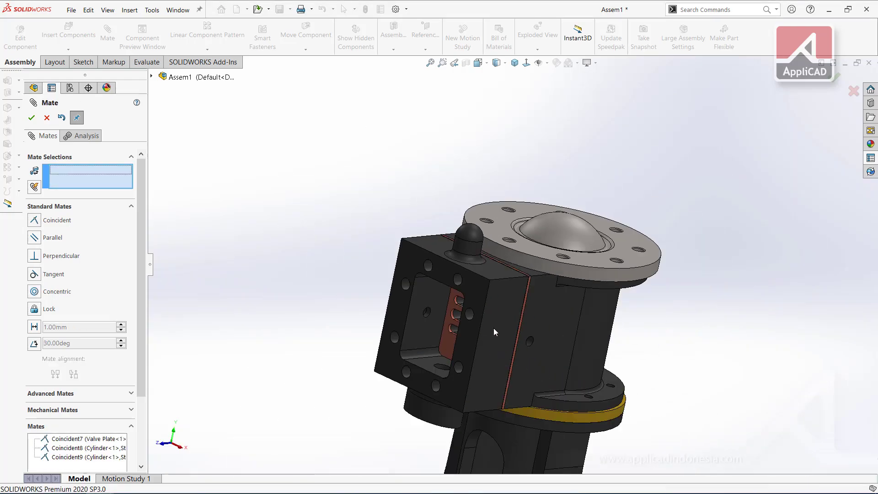
pyautogui.moveTo(555, 379); pyautogui.dragTo(394, 297, button='middle')
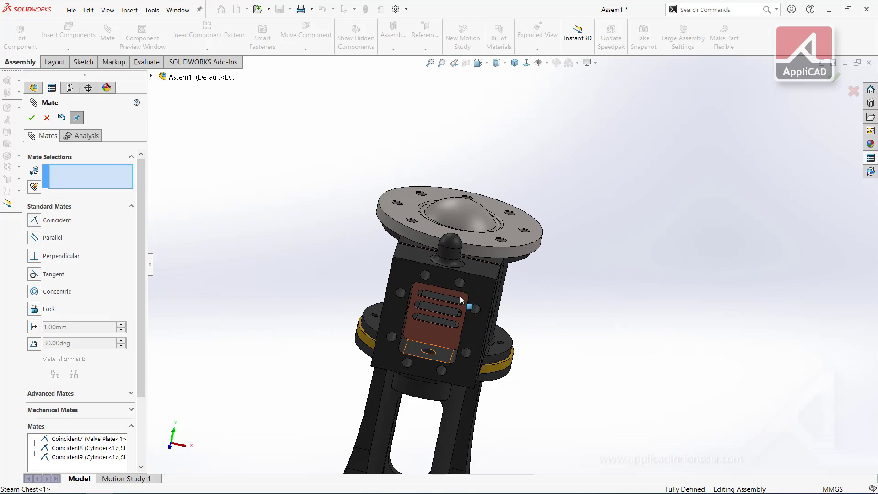
pyautogui.moveTo(537, 123); pyautogui.dragTo(455, 192, button='middle')
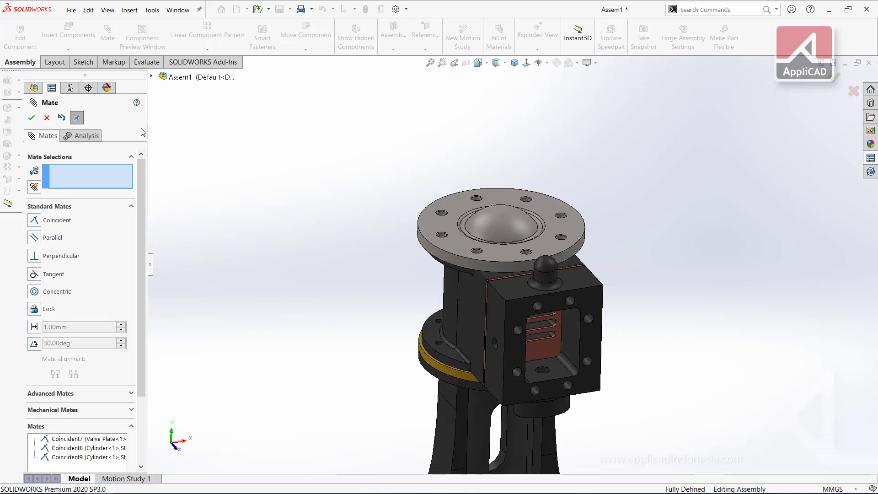
pyautogui.click(32, 118)
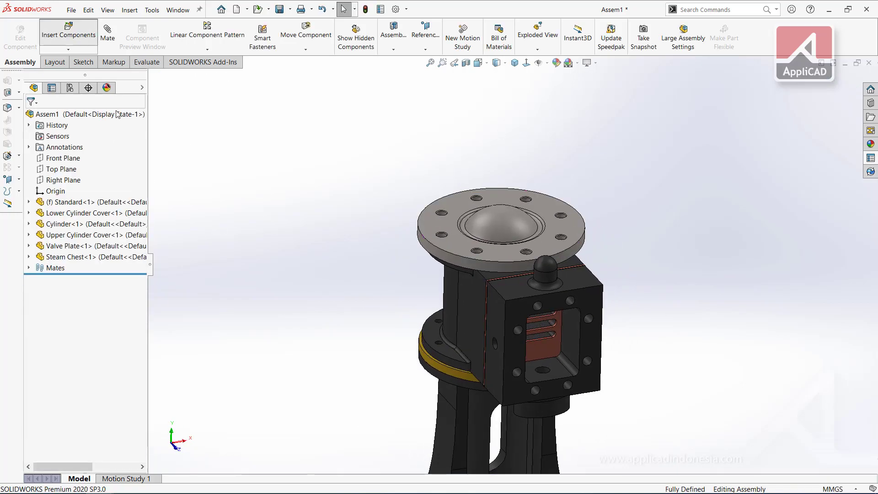
# Step: Insert Steam Chest Cover.SLDPRT and place it beside the Steam Chest
pyautogui.click(68, 34)
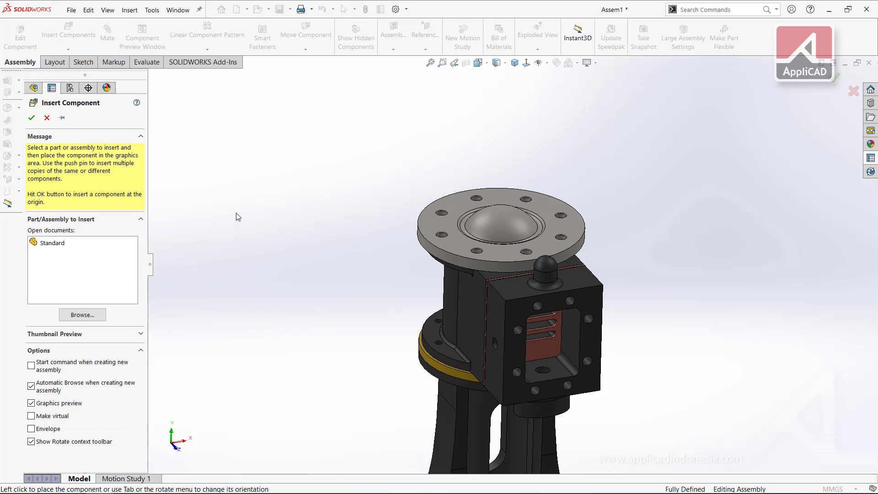
pyautogui.click(82, 315)
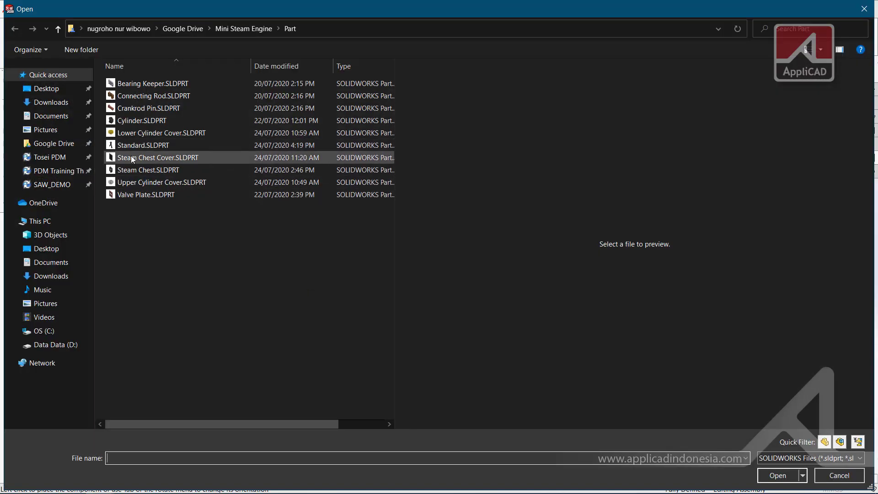
pyautogui.click(131, 158)
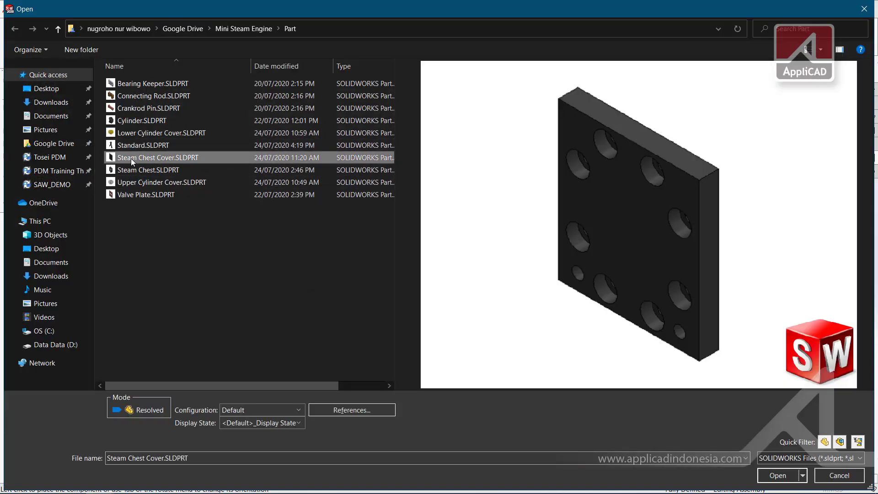
pyautogui.click(797, 480)
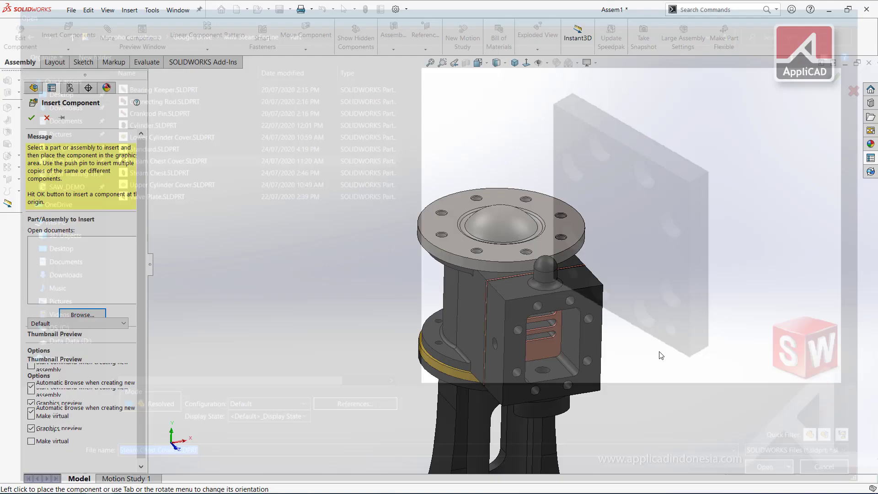
pyautogui.scroll(-3, 629, 325)
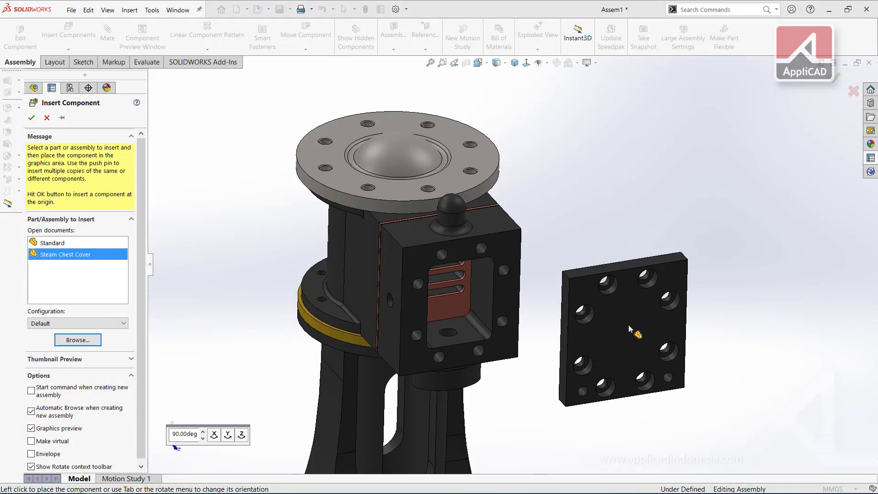
pyautogui.scroll(-2, 618, 311)
pyautogui.click(595, 280)
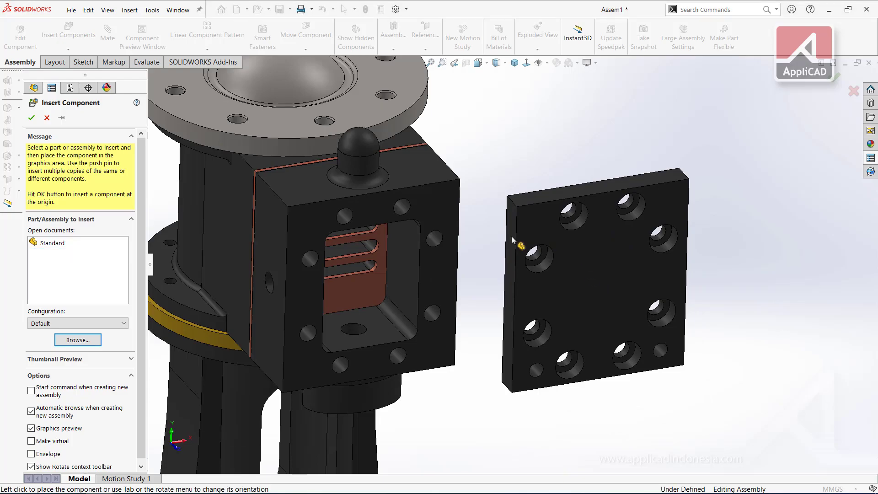
# Step: Mate the cover's back and side faces coincident to the Steam Chest
pyautogui.click(443, 201)
pyautogui.moveTo(477, 215); pyautogui.dragTo(385, 286, button='middle')
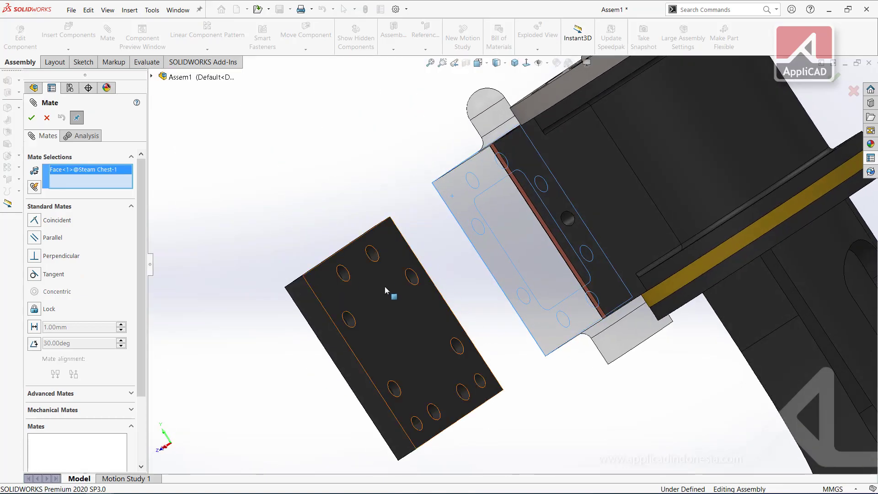
pyautogui.click(385, 286)
pyautogui.click(370, 302)
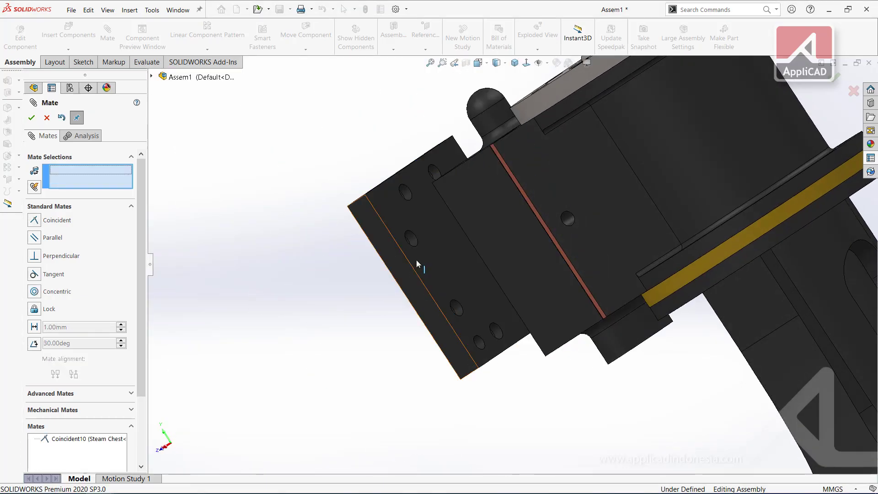
pyautogui.moveTo(416, 259)
pyautogui.mouseDown(button='middle')
pyautogui.moveTo(469, 264)
pyautogui.moveTo(410, 228)
pyautogui.mouseUp(button='middle')
pyautogui.click(378, 208)
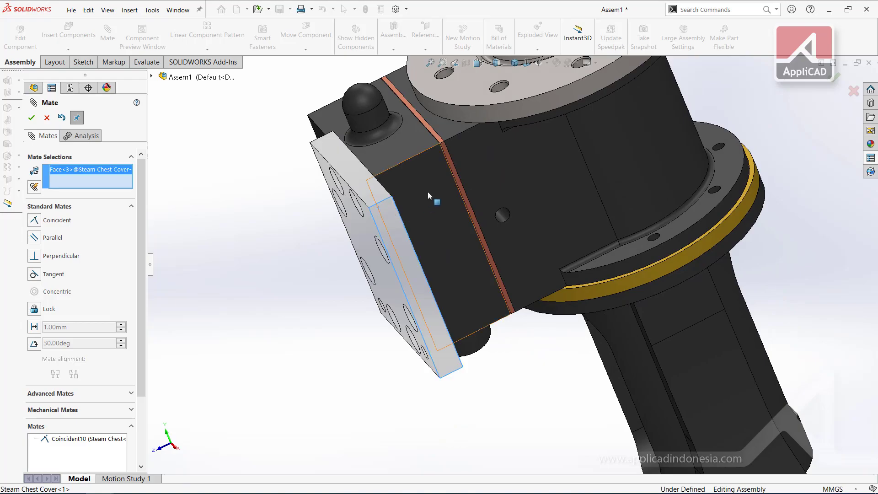
pyautogui.click(429, 186)
pyautogui.click(430, 176)
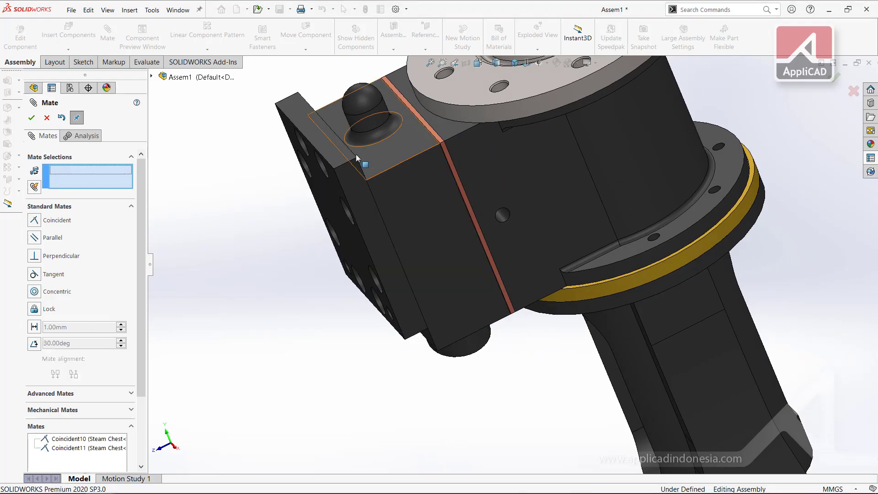
# Step: Add the top-face coincident mate, close Mate, and switch to isometric view
pyautogui.click(337, 148)
pyautogui.click(394, 152)
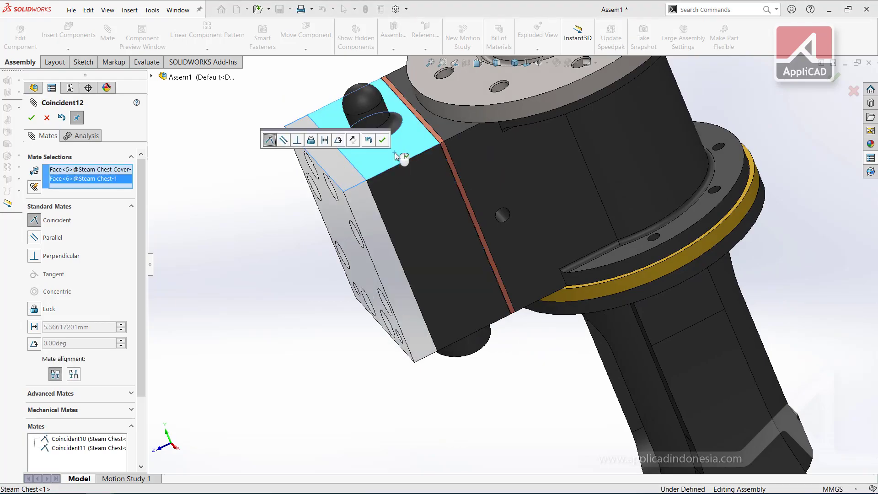
pyautogui.click(382, 140)
pyautogui.press('Escape')
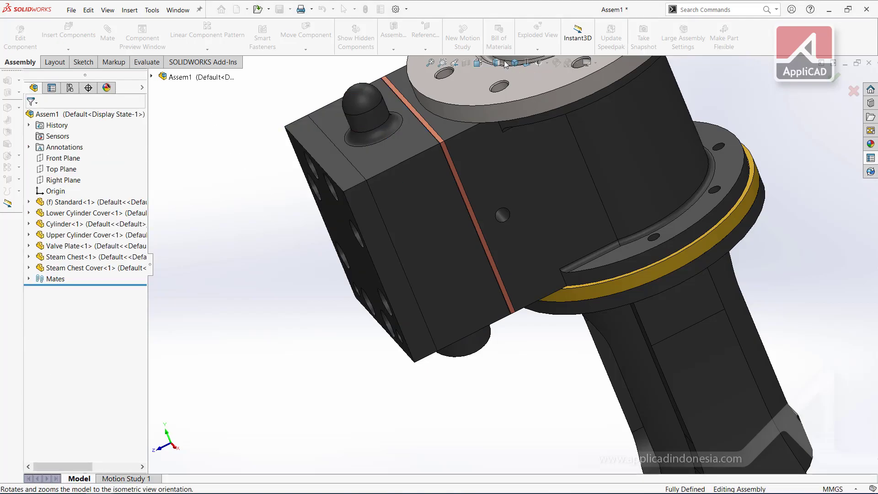
pyautogui.hotkey('ctrl', '7')
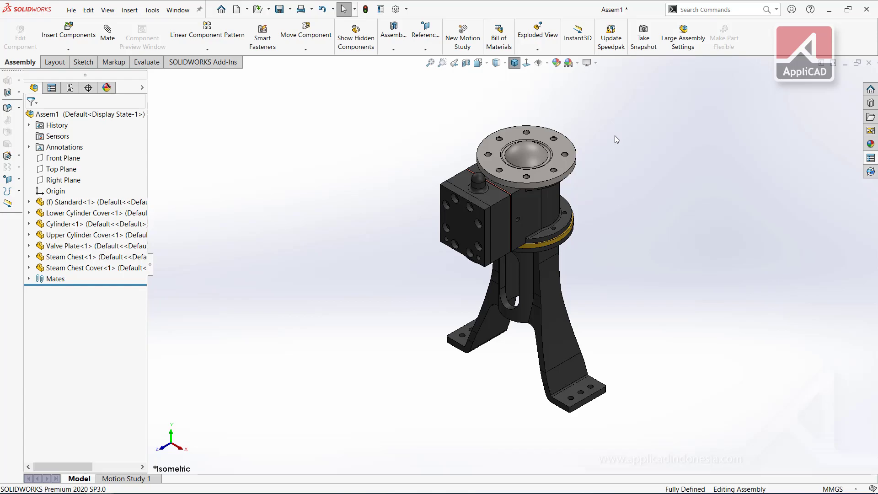
# Step: Save the assembly as 'Sub Assy Cilinder' in the Mini Steam Engine Assembly folder
pyautogui.hotkey('ctrl', 's')
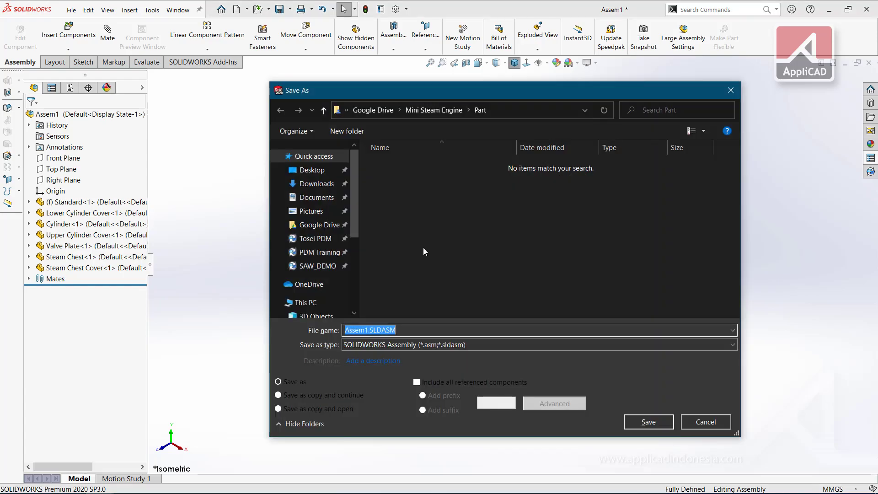
pyautogui.click(417, 113)
pyautogui.doubleClick(385, 165)
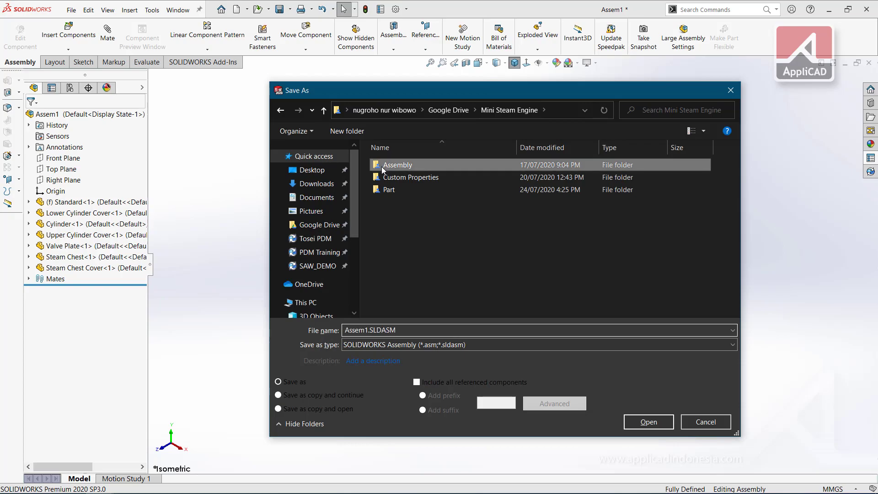
pyautogui.doubleClick(404, 331)
pyautogui.write('Sub Assy')
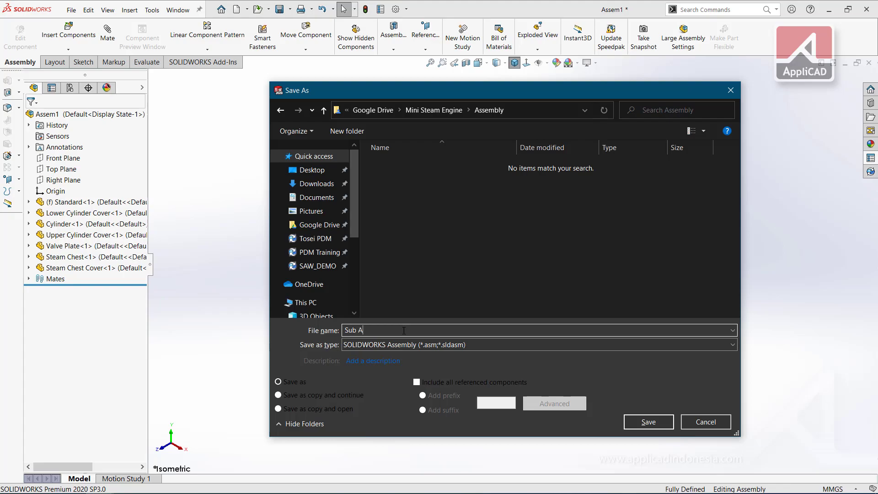
pyautogui.write('Ci')
pyautogui.write('linder')
pyautogui.click(651, 424)
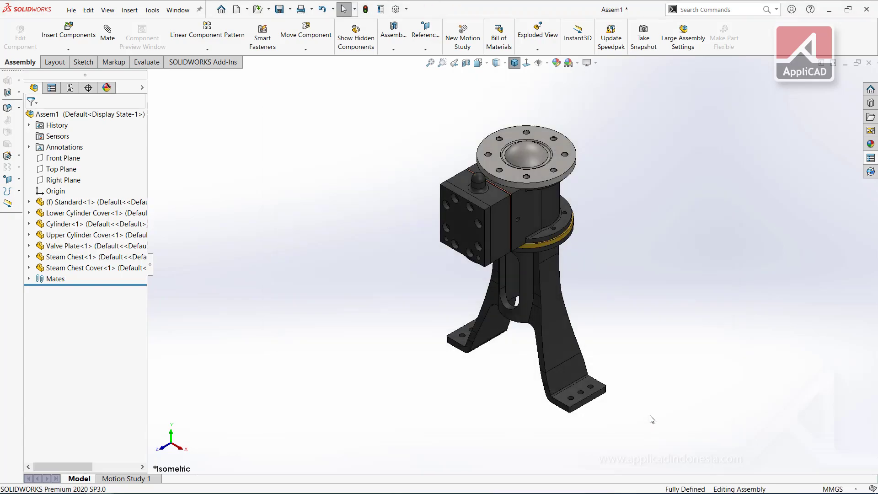